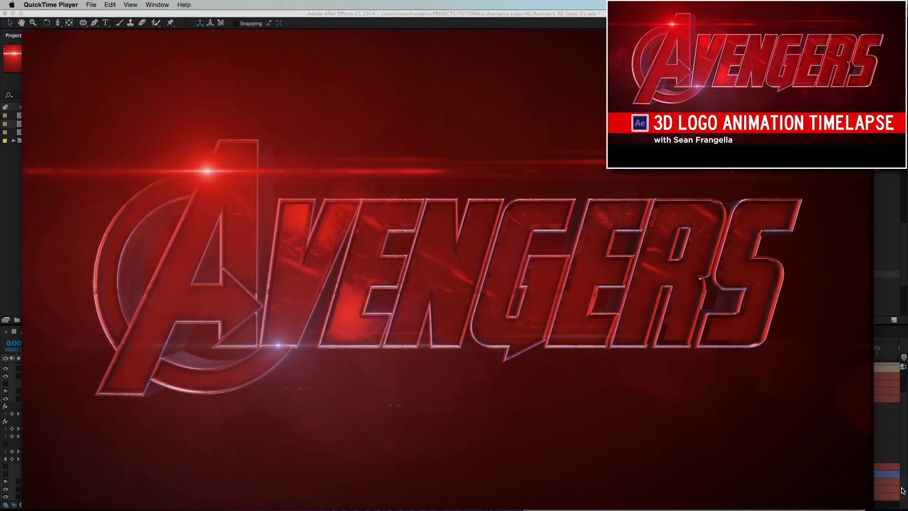
Scrub through the opening logo reveal in the rendered Avengers_Logo_03.mov, play it back, and switch to After Effects.
{"action": "left_click", "coordinate": [398, 428]}
{"action": "mouse_move", "coordinate": [397, 429]}
{"action": "left_mouse_down"}
{"action": "mouse_move", "coordinate": [370, 436]}
{"action": "mouse_move", "coordinate": [414, 436]}
{"action": "left_mouse_up"}
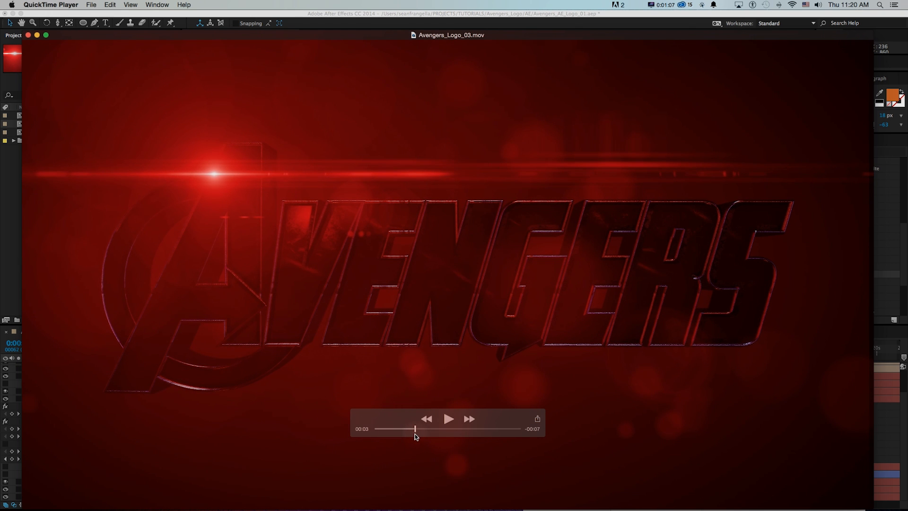
{"action": "left_click_drag", "start_coordinate": [415, 434], "coordinate": [399, 436]}
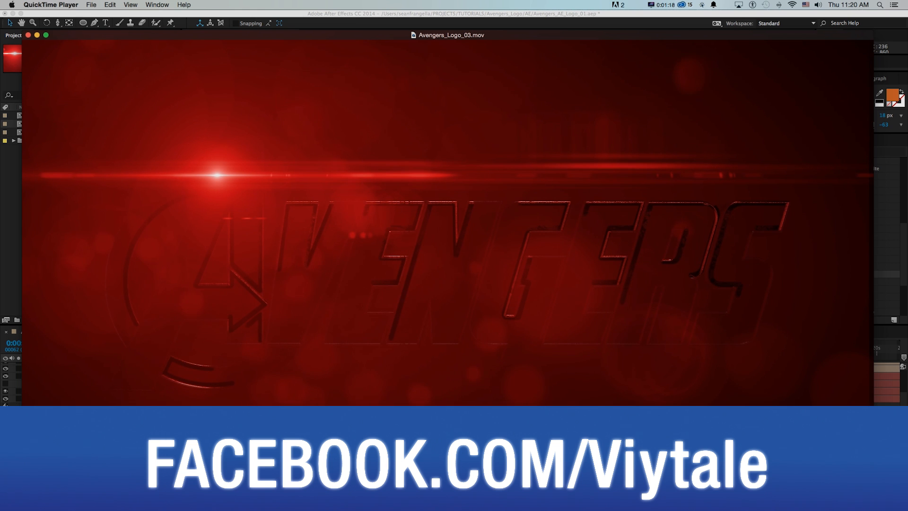
{"action": "left_click_drag", "start_coordinate": [399, 436], "coordinate": [400, 436]}
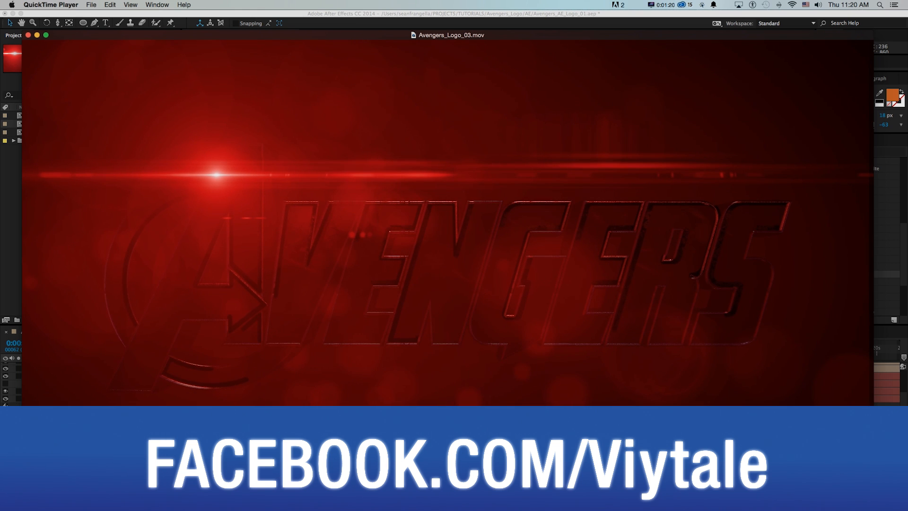
{"action": "left_click_drag", "start_coordinate": [401, 436], "coordinate": [419, 434]}
{"action": "key", "text": "space"}
{"action": "key", "text": "super+Tab"}
{"action": "key", "text": "super+Tab"}
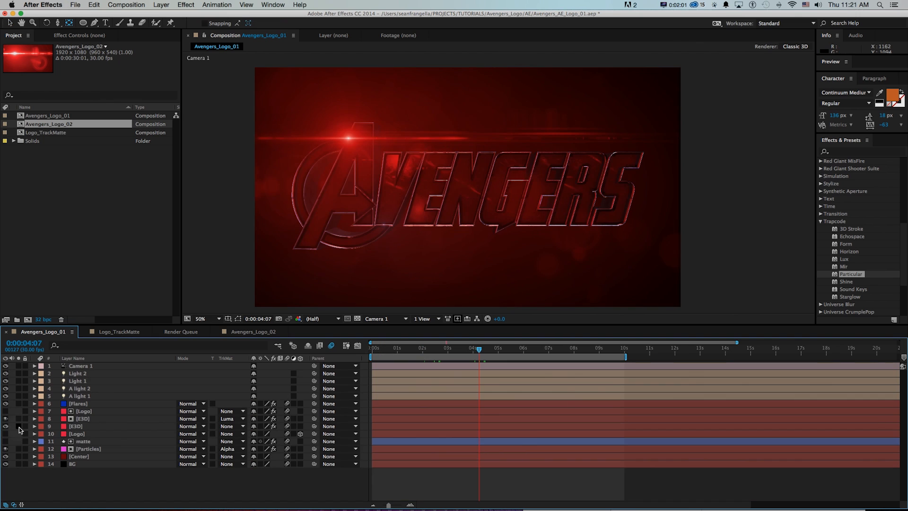
Solo the E3D logo, Particles, Center and Flares layers in Avengers_Logo_01 to inspect what each contributes.
{"action": "left_click", "coordinate": [19, 426]}
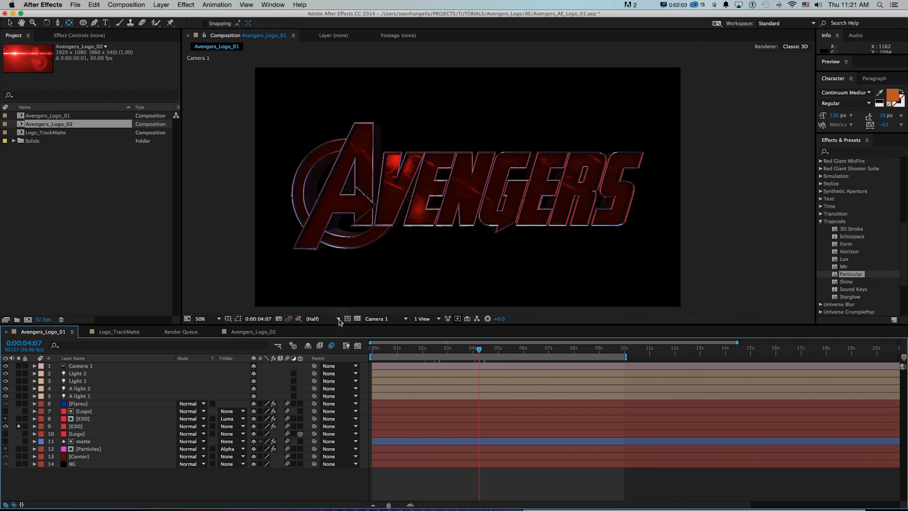
{"action": "left_click_drag", "start_coordinate": [19, 449], "coordinate": [19, 457]}
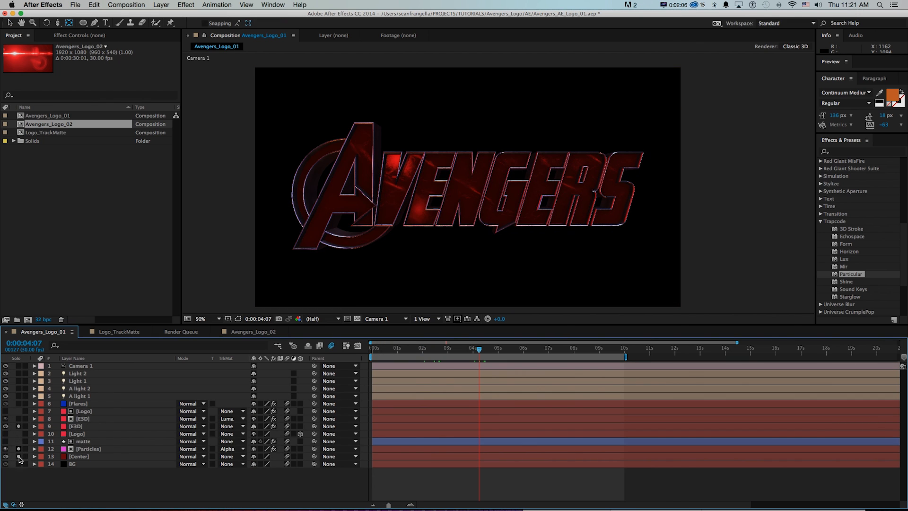
{"action": "left_click", "coordinate": [18, 404]}
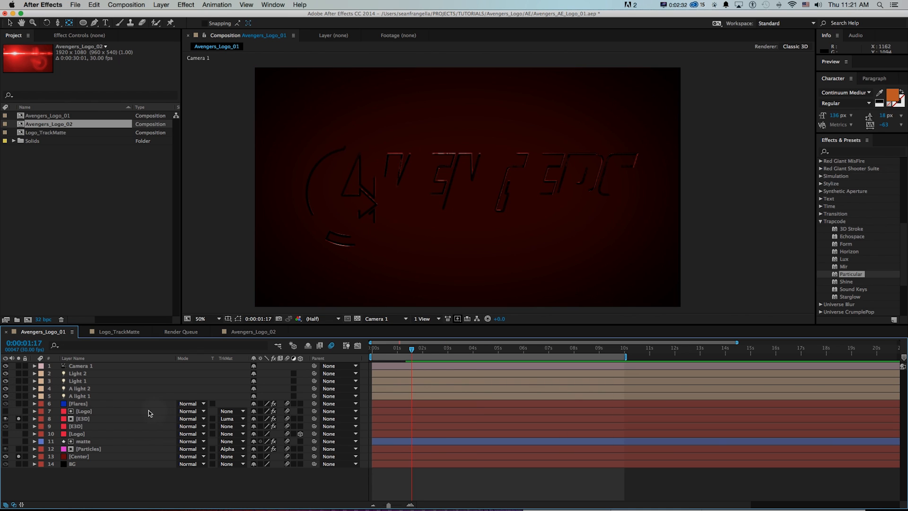
Preview the logo reveal from 0:00:01:03, and scrub on to 0:00:04:18 to examine how the logo layers combine.
{"action": "left_click", "coordinate": [400, 350]}
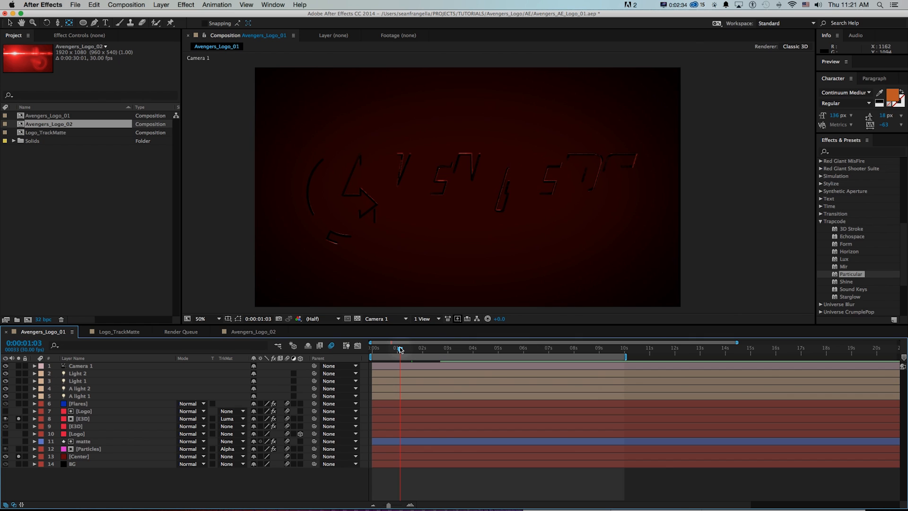
{"action": "key", "text": "space"}
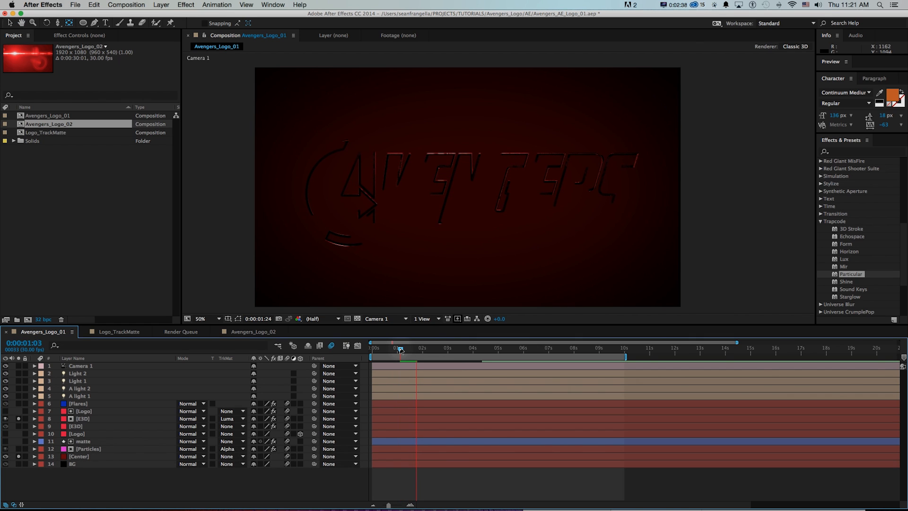
{"action": "key", "text": "space"}
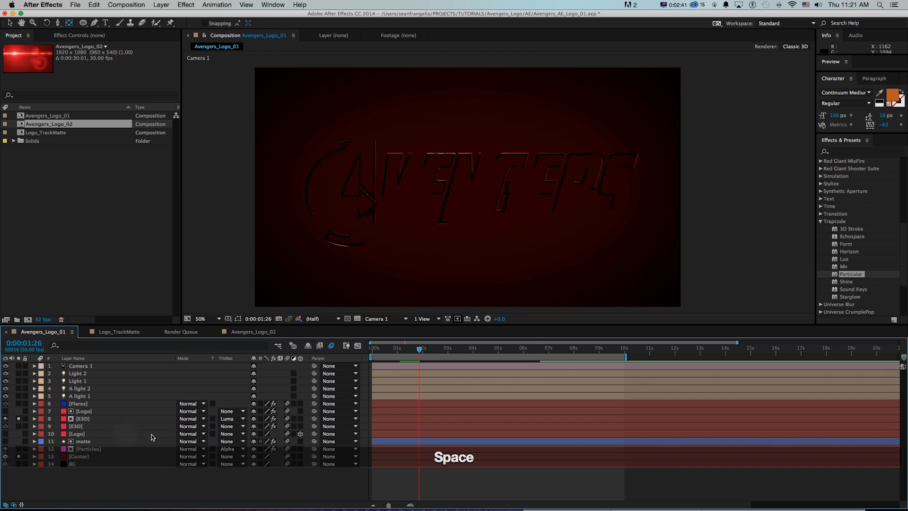
{"action": "left_click_drag", "start_coordinate": [429, 351], "coordinate": [474, 350]}
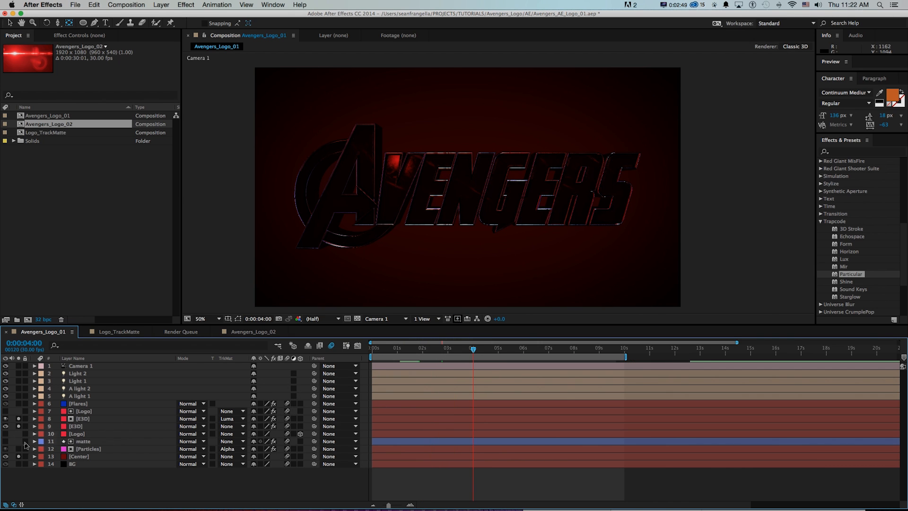
{"action": "left_click_drag", "start_coordinate": [473, 350], "coordinate": [488, 351]}
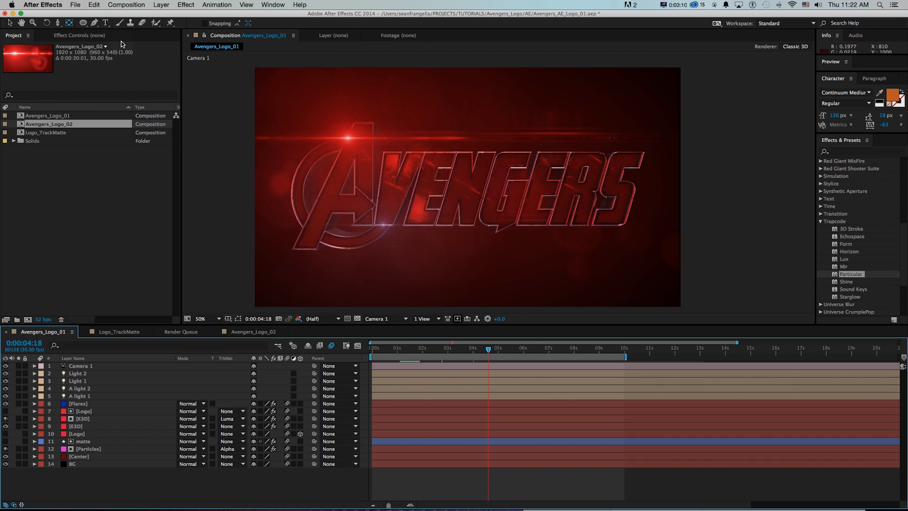
Create a new composition named Avengers_Logo_WOW.
{"action": "key", "text": "super+n"}
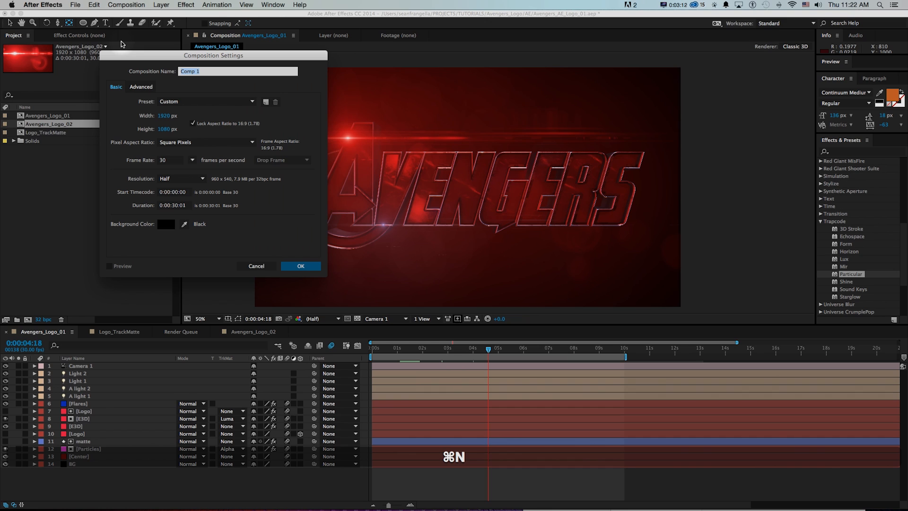
{"action": "type", "text": "Avengers_Logo_WOW"}
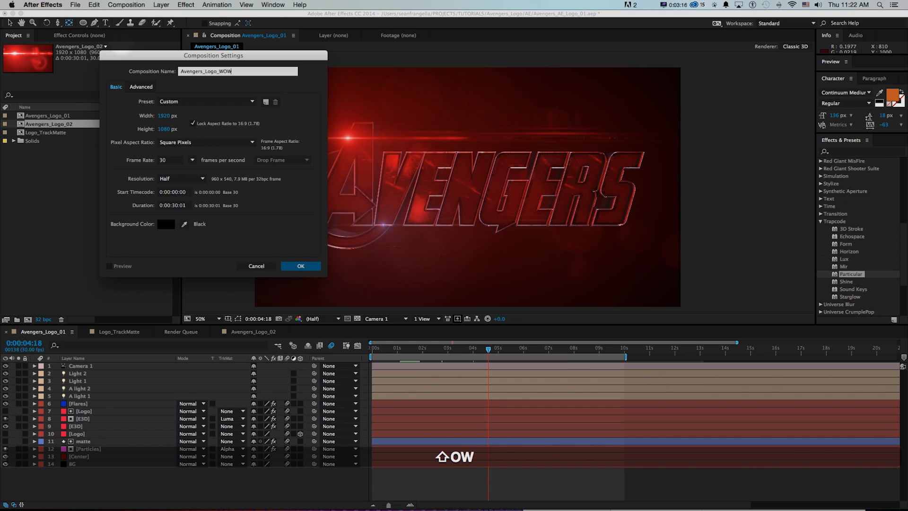
{"action": "key", "text": "Return"}
{"action": "key", "text": "super+1"}
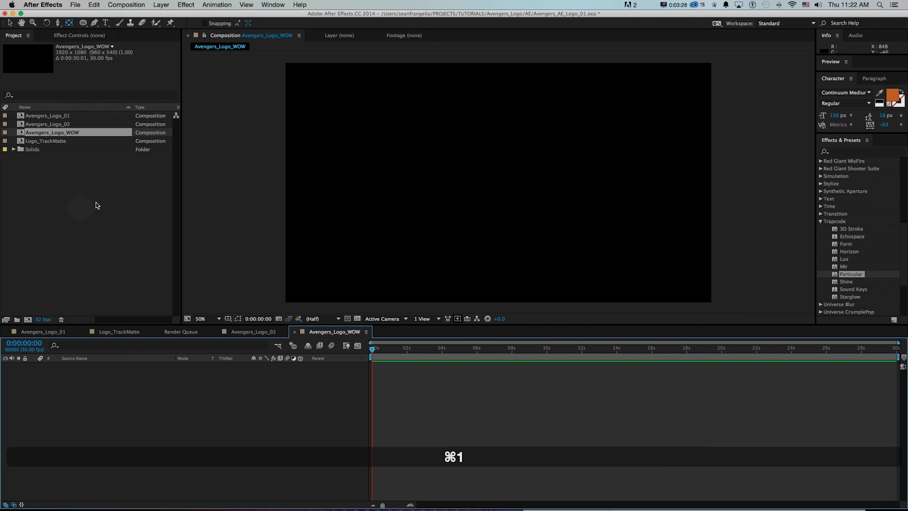
Switch to Finder and preview the avengers.ai logo file in the _Assets folder.
{"action": "key", "text": "super+Tab"}
{"action": "key", "text": "super+Tab"}
{"action": "key", "text": "super+Tab"}
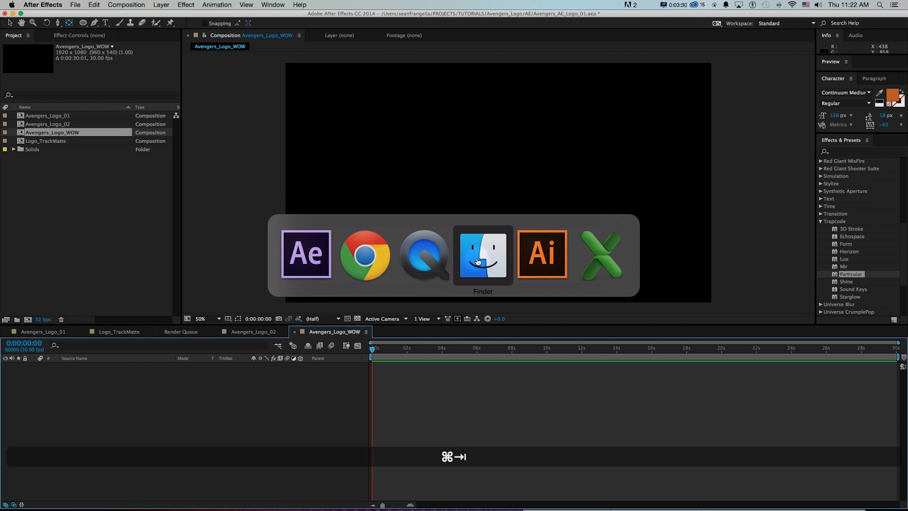
{"action": "key", "text": "space"}
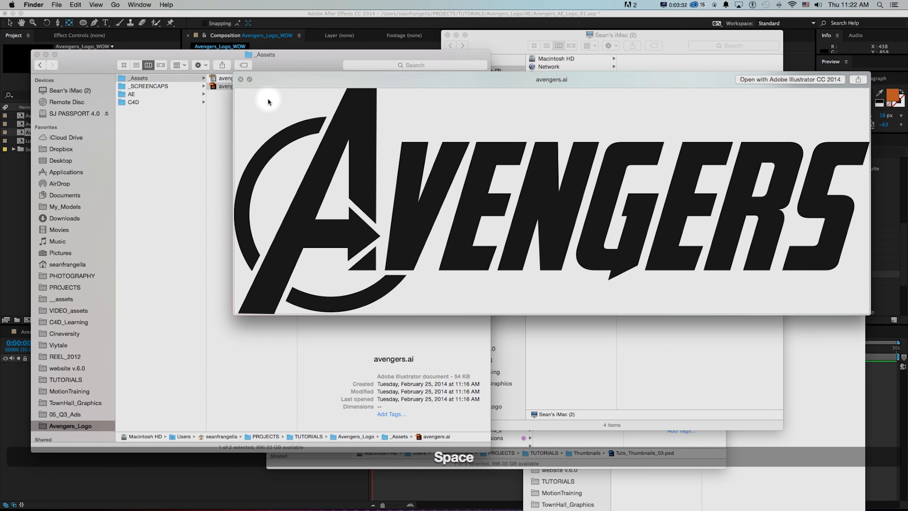
{"action": "key", "text": "space"}
Look over the Avengers vector logo search results and download page in Chrome, and return to the _Assets folder in Finder.
{"action": "key", "text": "super+Tab"}
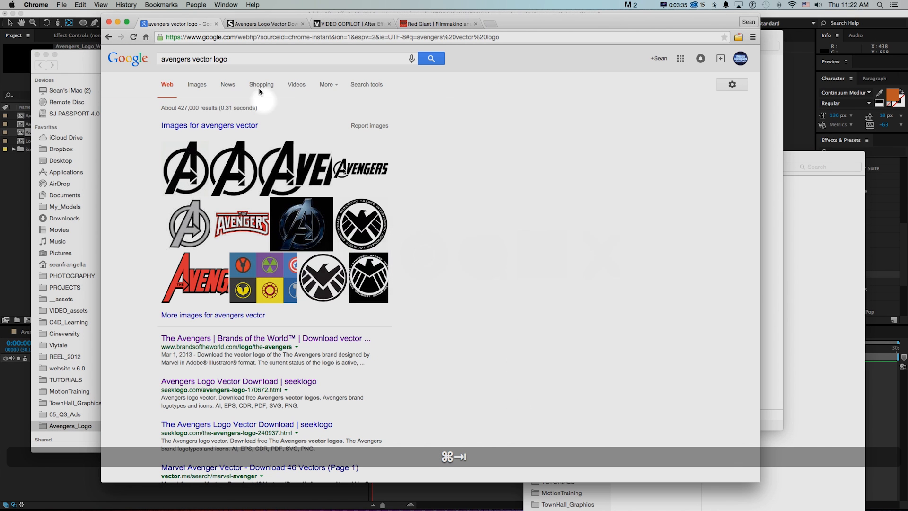
{"action": "left_click", "coordinate": [246, 25]}
{"action": "left_click", "coordinate": [184, 23]}
{"action": "left_click", "coordinate": [93, 54]}
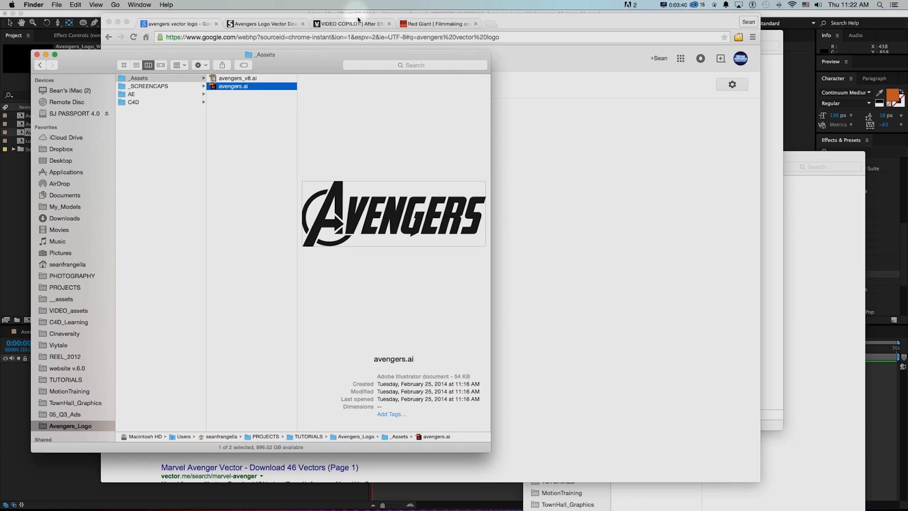
Open avengers.ai in Illustrator, select the whole logo artwork and copy it.
{"action": "left_click_drag", "start_coordinate": [213, 88], "coordinate": [444, 501]}
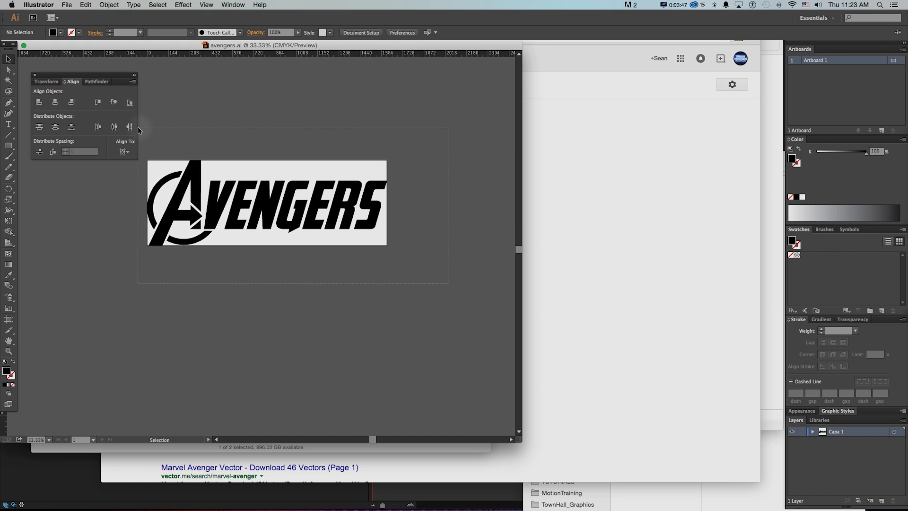
{"action": "key", "text": "super+a"}
{"action": "left_click", "coordinate": [86, 5]}
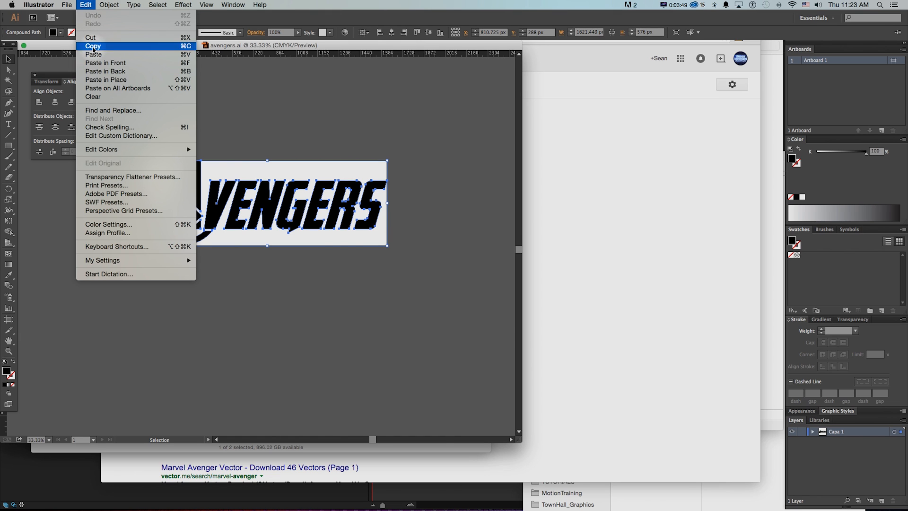
{"action": "left_click", "coordinate": [94, 47]}
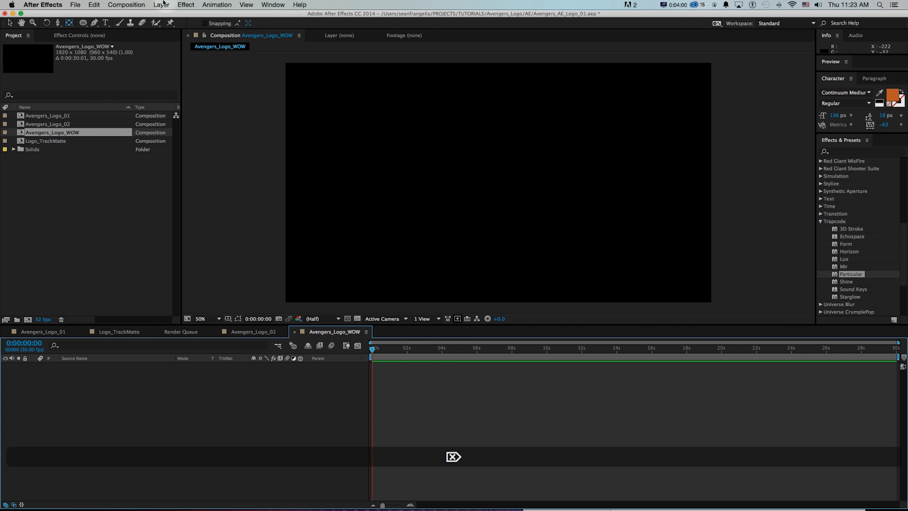
Switch to After Effects, add a new solid to Avengers_Logo_WOW and paste the copied logo paths onto it as masks.
{"action": "left_click", "coordinate": [162, 4]}
{"action": "mouse_move", "coordinate": [208, 15]}
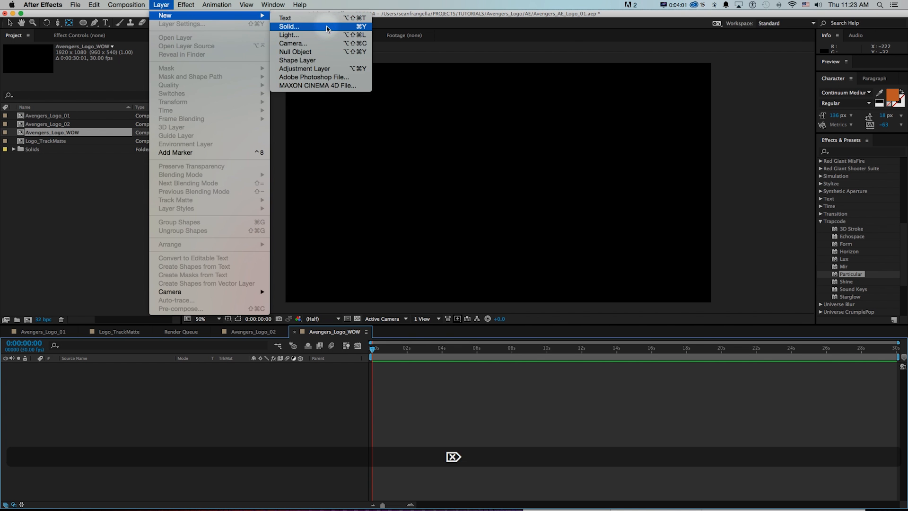
{"action": "left_click", "coordinate": [327, 29]}
{"action": "key", "text": "Return"}
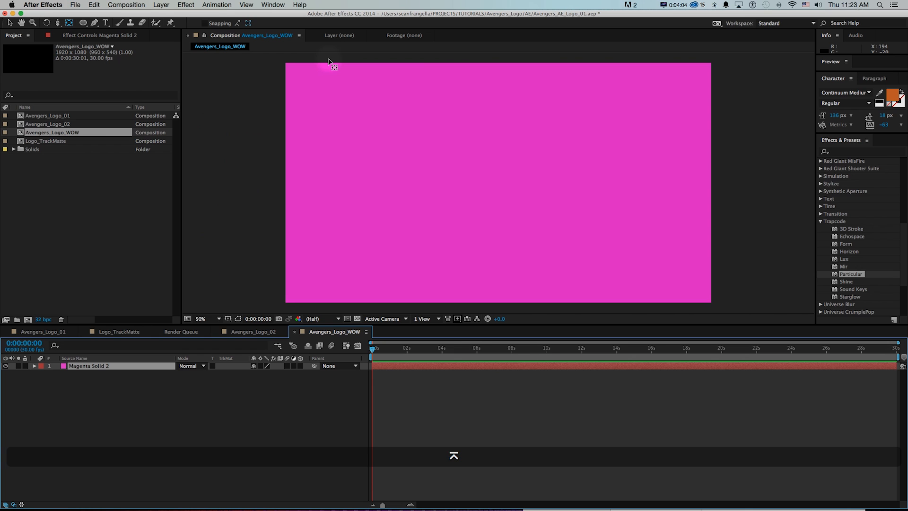
{"action": "left_click", "coordinate": [94, 5]}
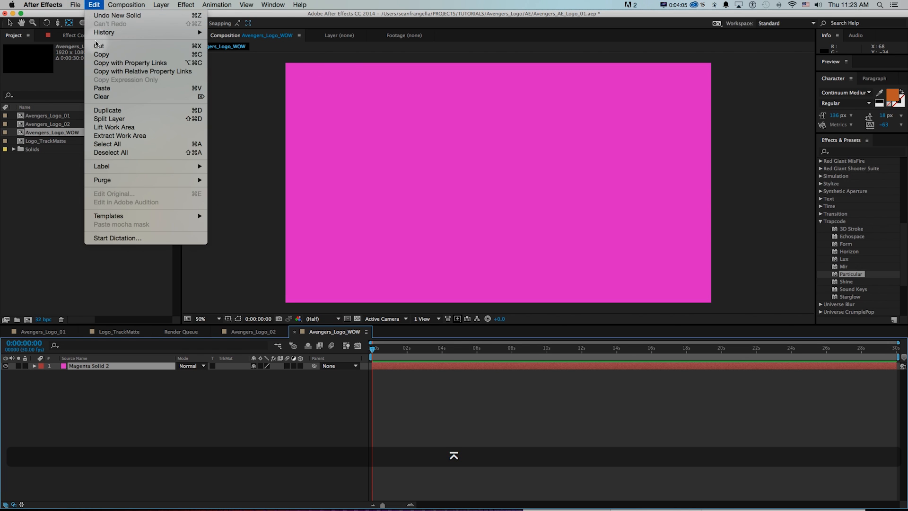
{"action": "left_click", "coordinate": [99, 90]}
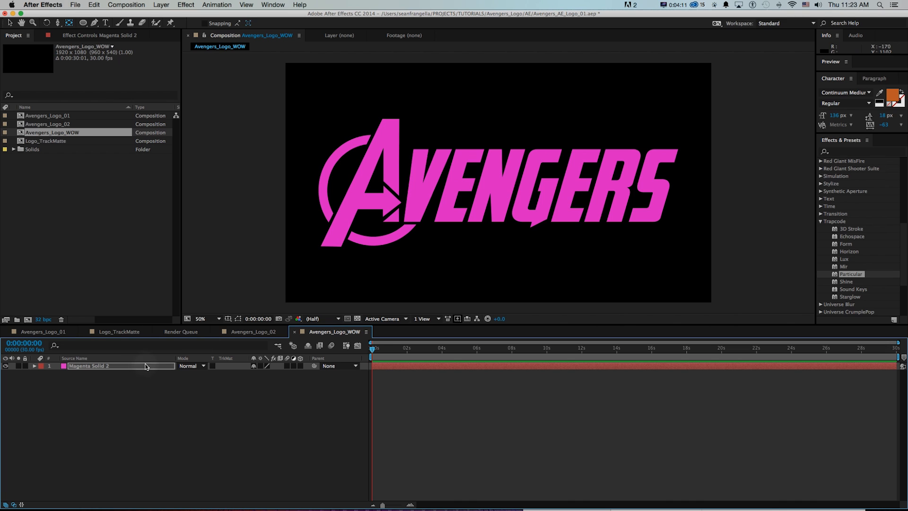
Display the mask outlines of the logo-shaped solid, hide that layer and deselect it.
{"action": "key", "text": "shift+super+h"}
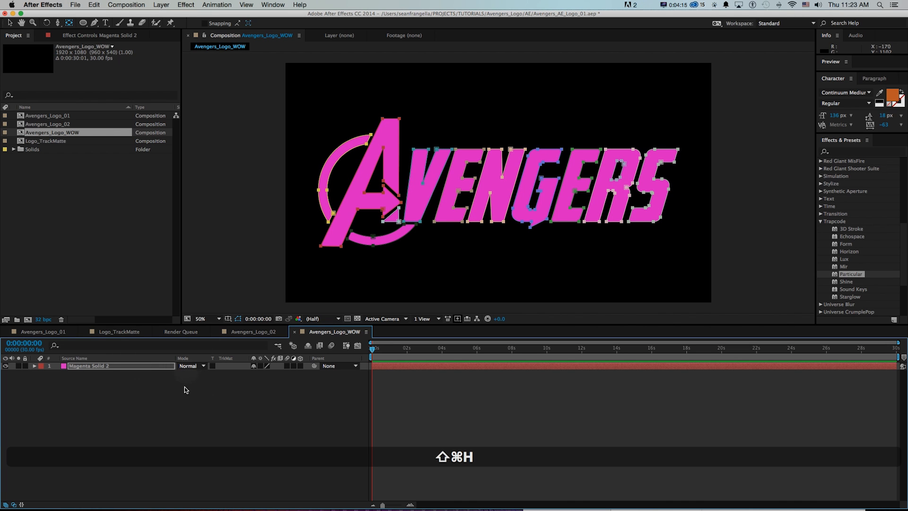
{"action": "left_click", "coordinate": [6, 366]}
{"action": "left_click", "coordinate": [274, 402]}
Create a green solid named E3D at the full composition size.
{"action": "left_click", "coordinate": [161, 5]}
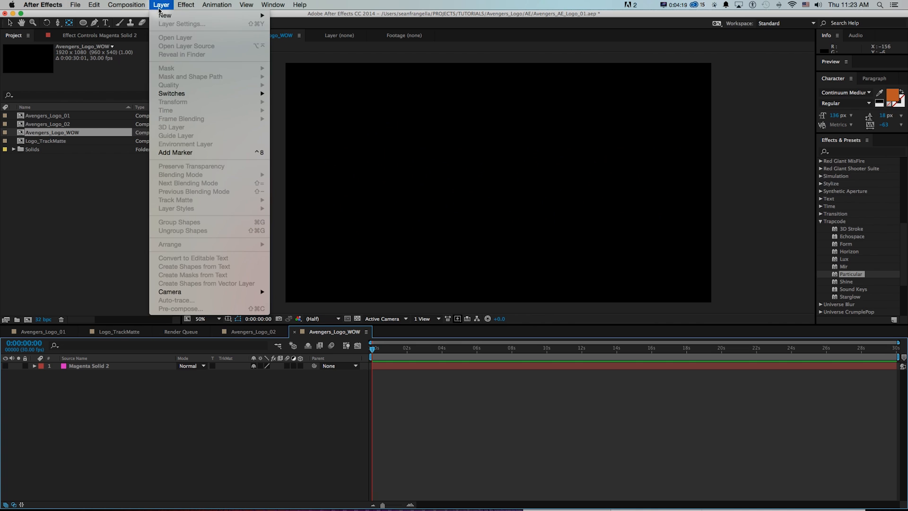
{"action": "mouse_move", "coordinate": [190, 15]}
{"action": "left_click", "coordinate": [287, 22]}
{"action": "type", "text": "F3D"}
{"action": "left_click", "coordinate": [278, 245]}
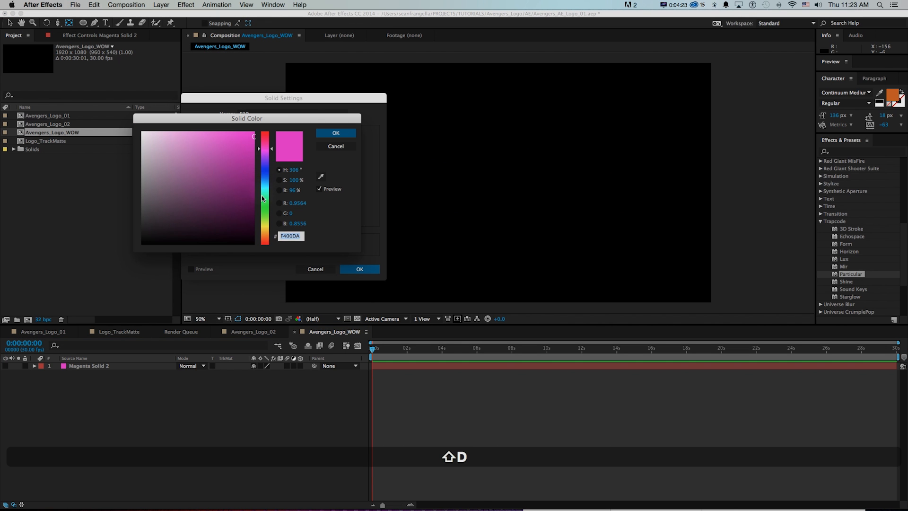
{"action": "left_click_drag", "start_coordinate": [265, 201], "coordinate": [265, 213]}
{"action": "left_click", "coordinate": [336, 133]}
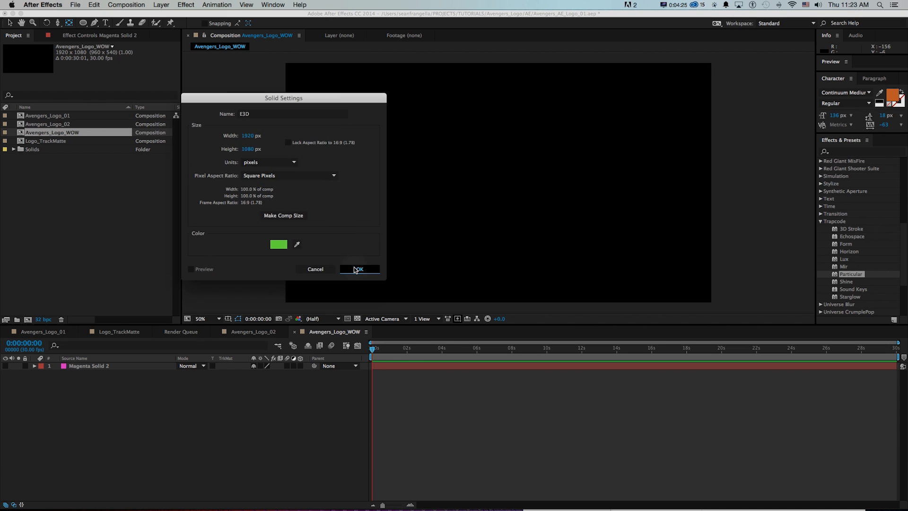
{"action": "left_click", "coordinate": [355, 269]}
Apply the Video Copilot Element effect to the E3D solid.
{"action": "left_click", "coordinate": [823, 221]}
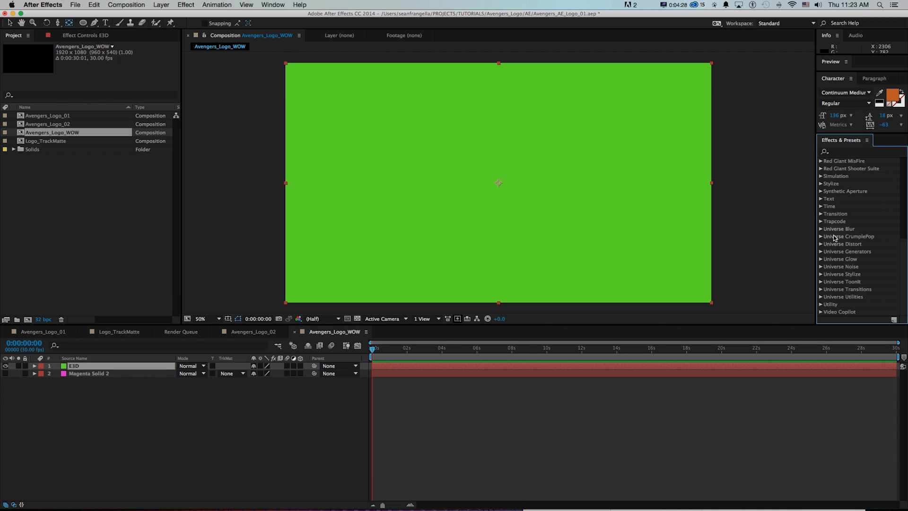
{"action": "left_click", "coordinate": [820, 312]}
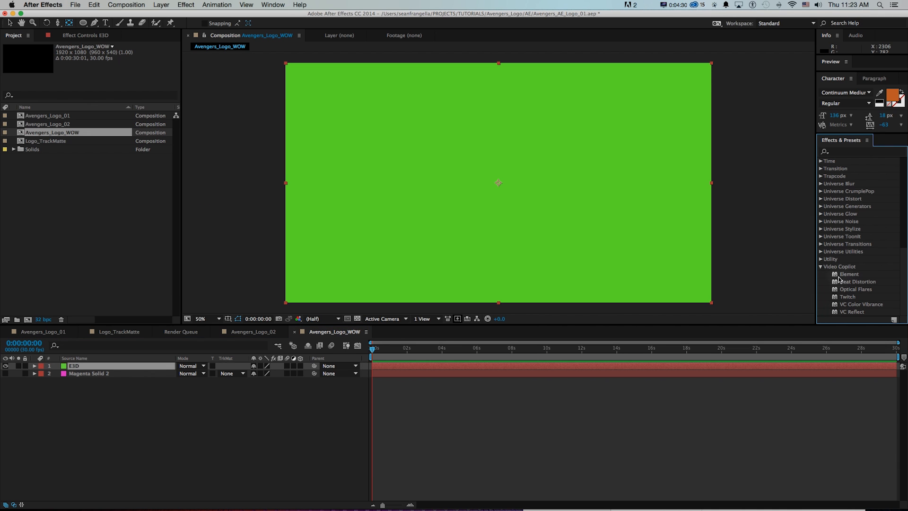
{"action": "left_click_drag", "start_coordinate": [833, 277], "coordinate": [462, 219]}
Switch to Chrome and look over the Video Copilot homepage.
{"action": "key", "text": "super+Tab"}
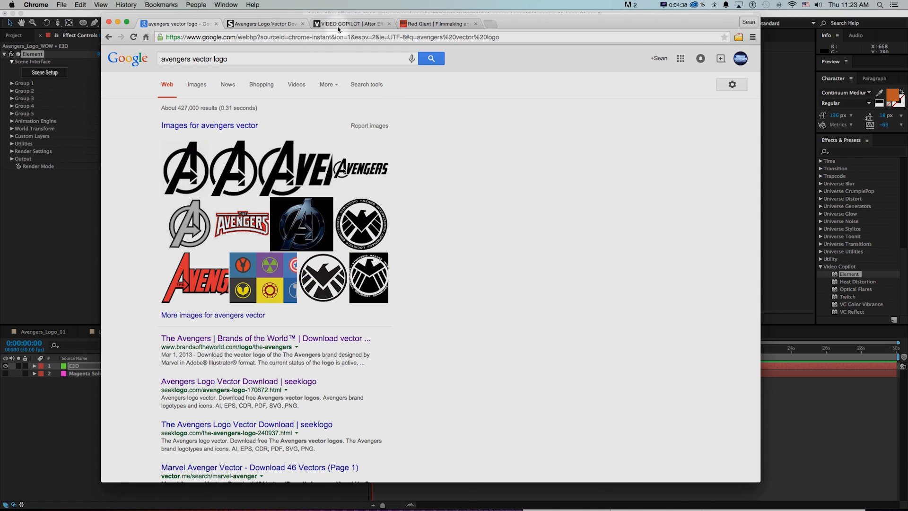
{"action": "left_click", "coordinate": [336, 24]}
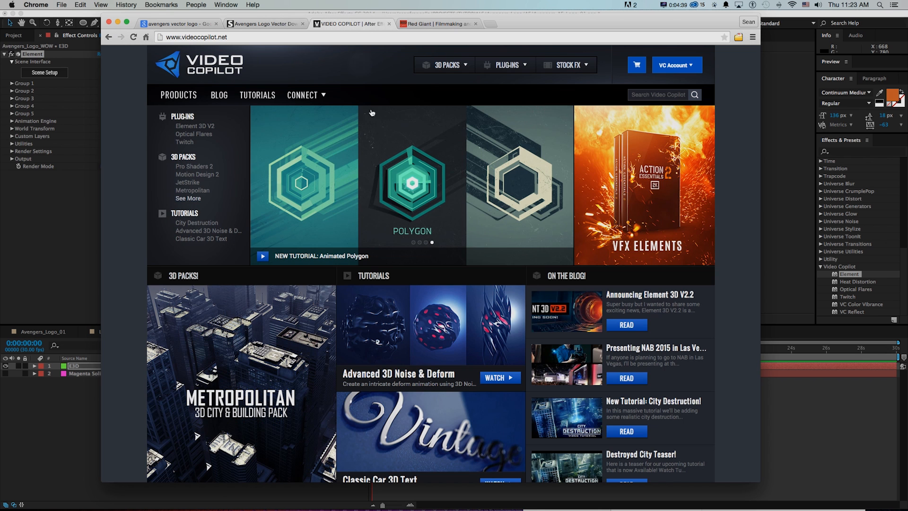
{"action": "scroll", "coordinate": [432, 135], "scroll_direction": "down", "scroll_amount": 10}
{"action": "scroll", "coordinate": [402, 138], "scroll_direction": "up", "scroll_amount": 10}
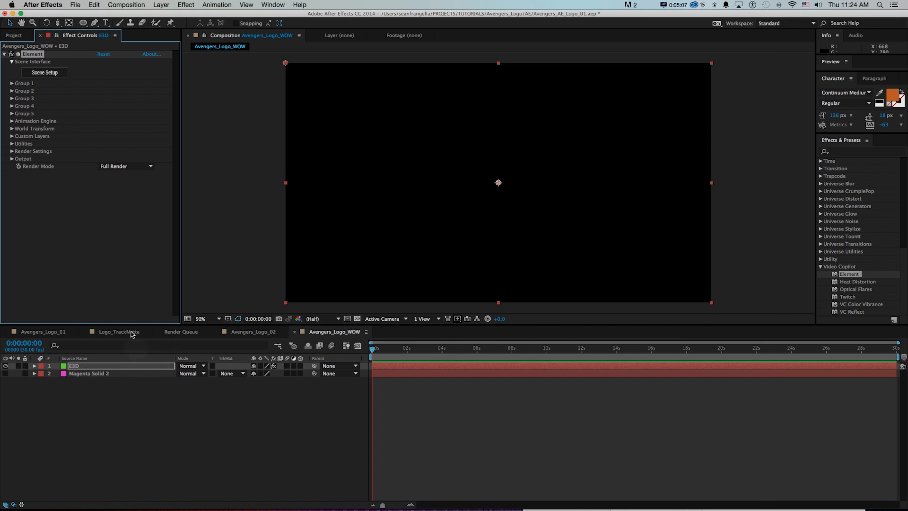
Expand Custom Text and Masks in the Element effect and try Magenta Solid 2 as the source for Path Layer 1.
{"action": "left_click", "coordinate": [12, 136]}
{"action": "left_click", "coordinate": [19, 143]}
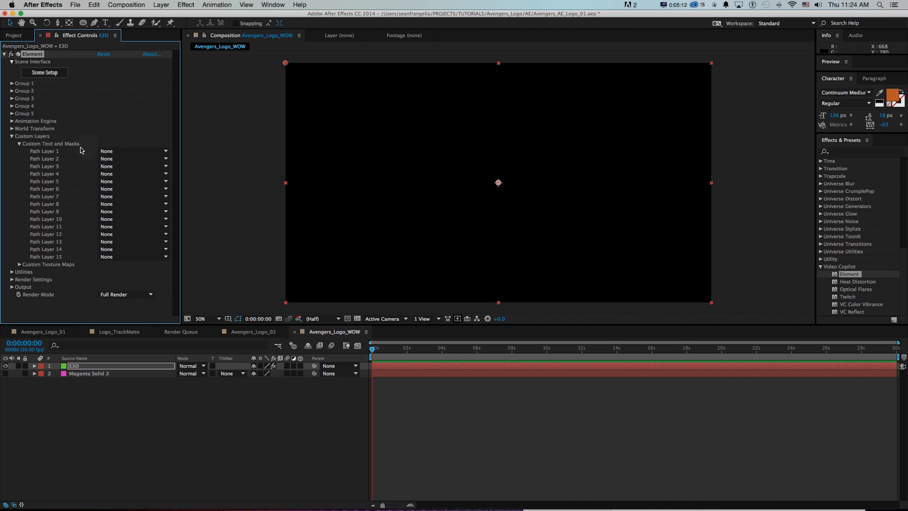
{"action": "left_click", "coordinate": [118, 151]}
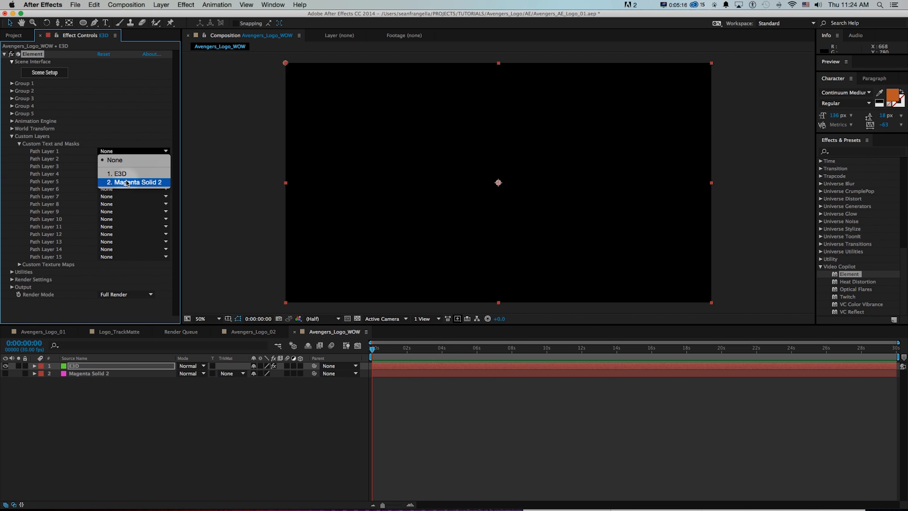
{"action": "left_click", "coordinate": [126, 183]}
Rename the Magenta Solid 2 layer to LOGO.
{"action": "left_click", "coordinate": [104, 374]}
{"action": "key", "text": "Return"}
{"action": "type", "text": "LOGO"}
{"action": "key", "text": "Return"}
Assign the LOGO layer to Path Layer 1 of the Element effect on the E3D layer.
{"action": "left_click", "coordinate": [92, 366]}
{"action": "left_click", "coordinate": [123, 150]}
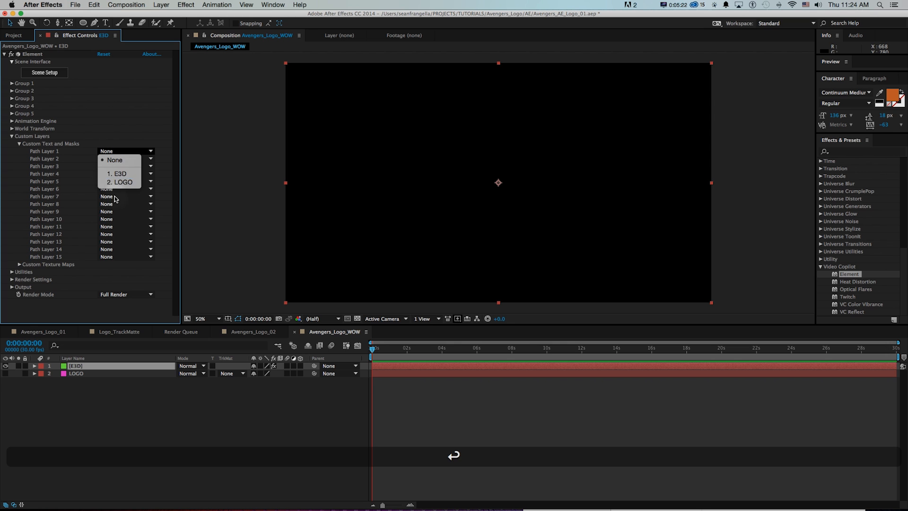
{"action": "left_click", "coordinate": [122, 182]}
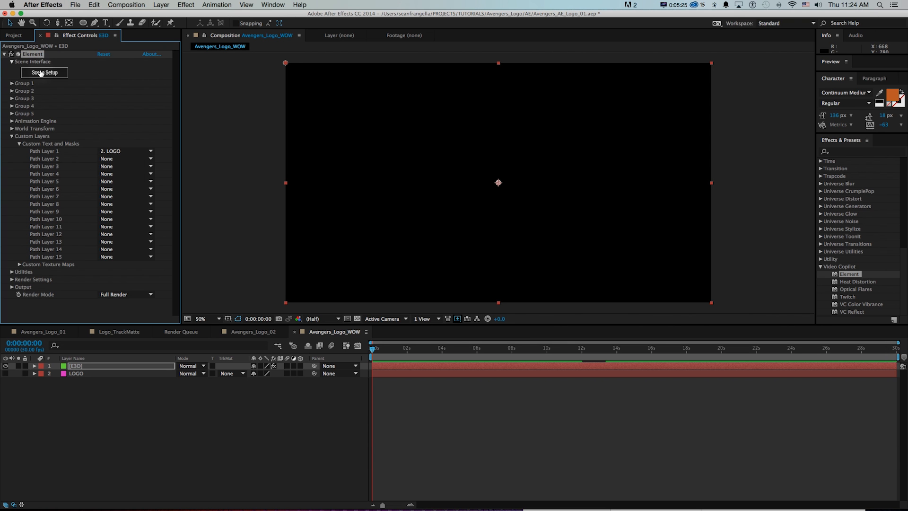
Extrude the logo path into a 3D model in Element's Scene Setup.
{"action": "left_click", "coordinate": [41, 73]}
{"action": "left_click", "coordinate": [239, 44]}
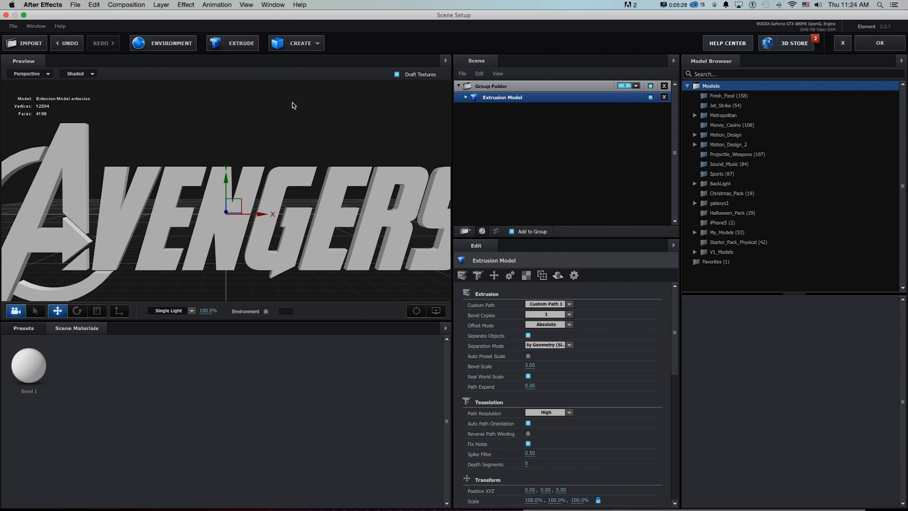
Examine the extruded logo from several angles and compare it with the finished Avengers_Logo_03.mov reference in QuickTime Player.
{"action": "left_click_drag", "start_coordinate": [355, 144], "coordinate": [328, 150]}
{"action": "scroll", "coordinate": [326, 150], "scroll_direction": "down", "scroll_amount": 5}
{"action": "scroll", "coordinate": [327, 151], "scroll_direction": "up", "scroll_amount": 5}
{"action": "scroll", "coordinate": [328, 151], "scroll_direction": "down", "scroll_amount": 8}
{"action": "scroll", "coordinate": [328, 151], "scroll_direction": "up", "scroll_amount": 5}
{"action": "left_click_drag", "start_coordinate": [327, 151], "coordinate": [376, 169]}
{"action": "scroll", "coordinate": [376, 169], "scroll_direction": "down", "scroll_amount": 2}
{"action": "left_click_drag", "start_coordinate": [323, 160], "coordinate": [357, 177]}
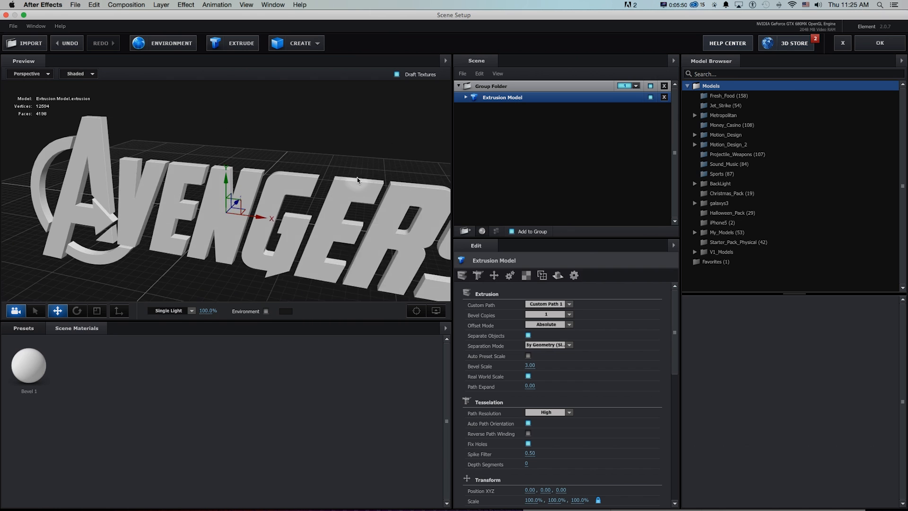
{"action": "key", "text": "super+Tab"}
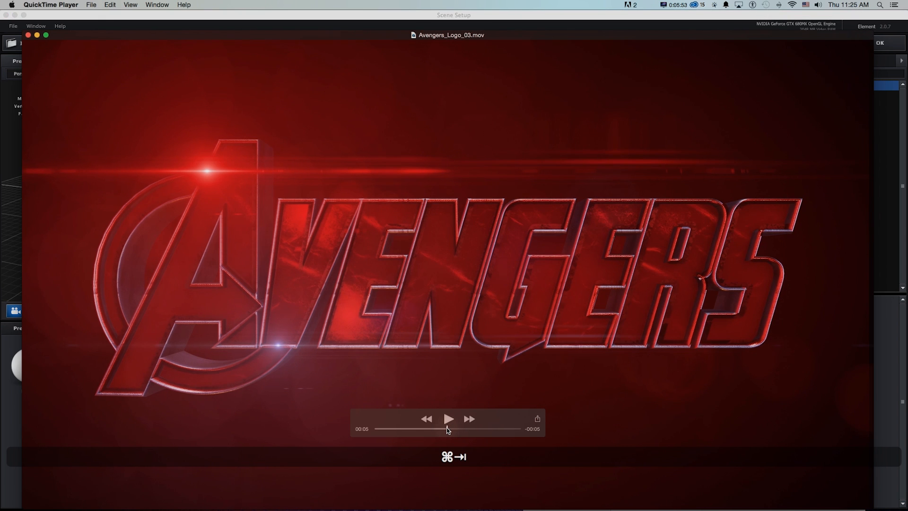
{"action": "key", "text": "super+Tab"}
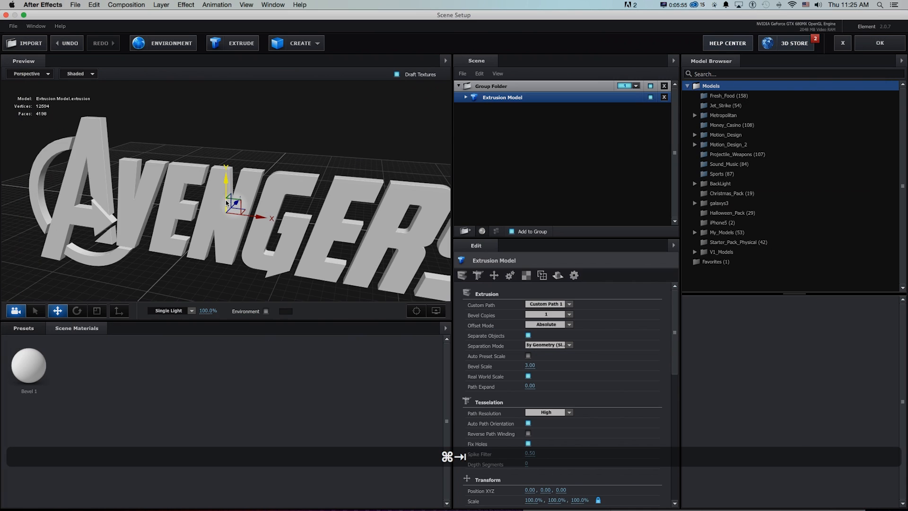
Apply the Bold bevel preset from the Physical bevels to the extrusion model and check it from the side.
{"action": "left_click", "coordinate": [24, 331]}
{"action": "double_click", "coordinate": [26, 340]}
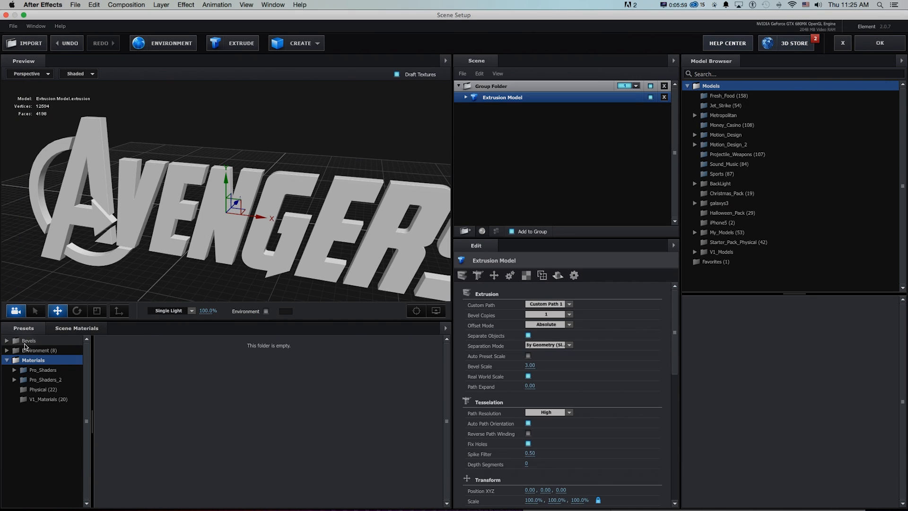
{"action": "left_click", "coordinate": [43, 350]}
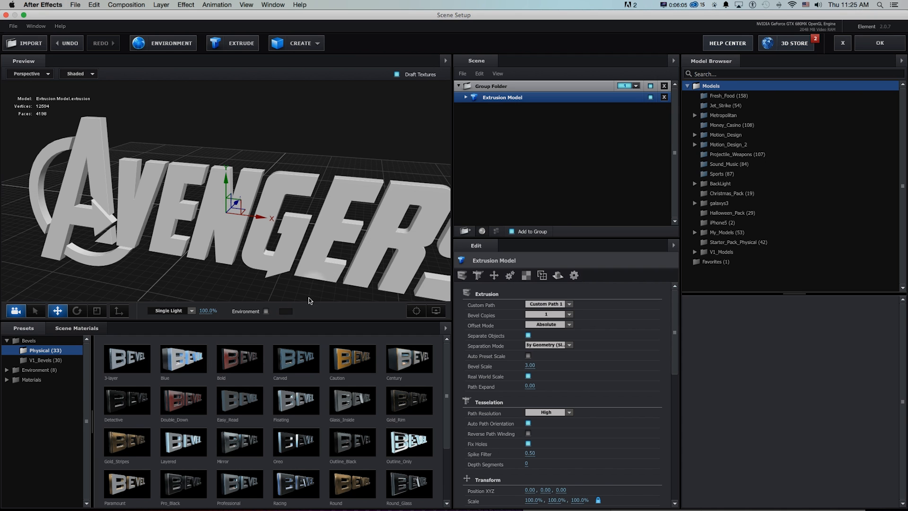
{"action": "left_click", "coordinate": [243, 360]}
{"action": "left_click_drag", "start_coordinate": [416, 242], "coordinate": [359, 220]}
Set the Extrude depth of the extrusion model's Shiny_Light bevel to 6.49 and of Bevel 2 to 7.65.
{"action": "left_click", "coordinate": [466, 98]}
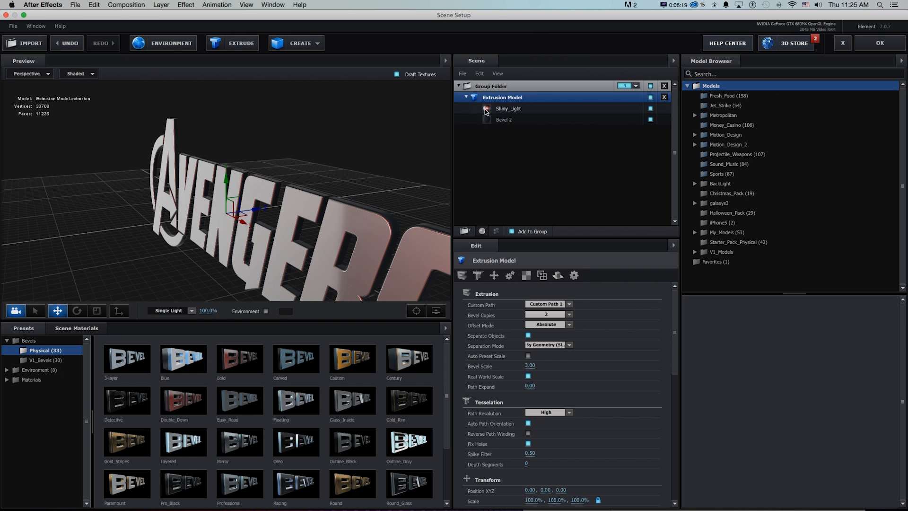
{"action": "left_click", "coordinate": [497, 110]}
{"action": "left_click_drag", "start_coordinate": [528, 303], "coordinate": [789, 304]}
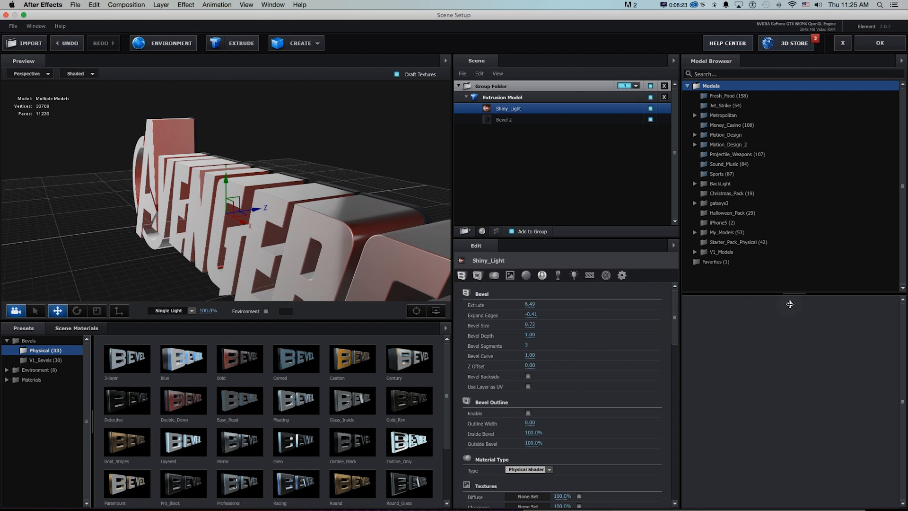
{"action": "left_click", "coordinate": [498, 122]}
{"action": "left_click_drag", "start_coordinate": [530, 304], "coordinate": [799, 310]}
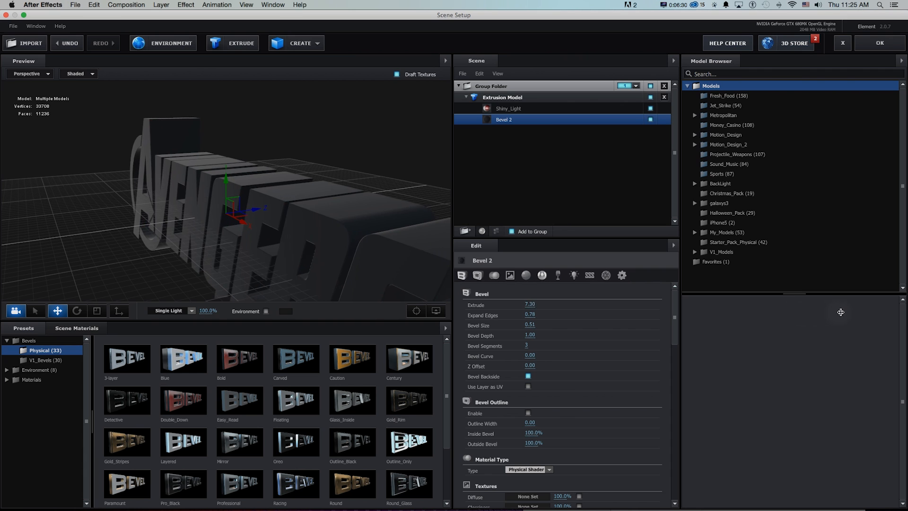
Enable Bevel Outline on Bevel 2 and inspect the letter edges up close.
{"action": "left_click", "coordinate": [529, 413]}
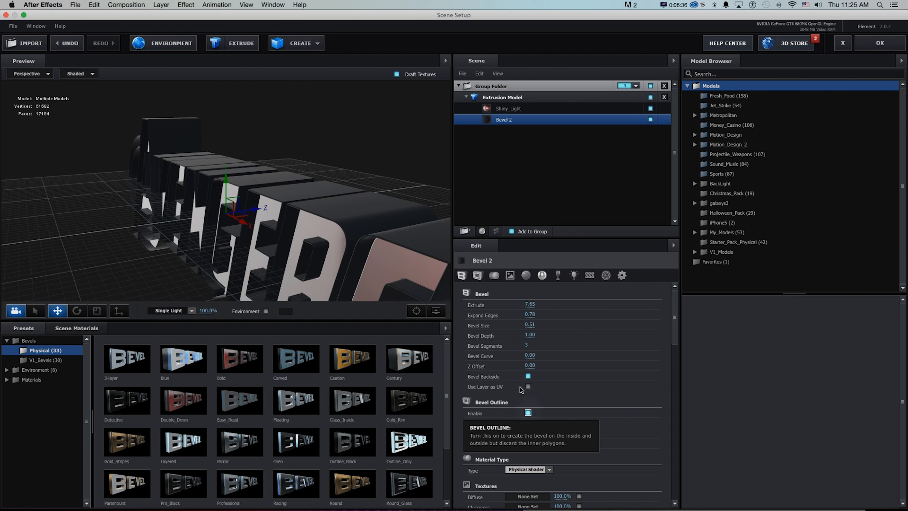
{"action": "left_click_drag", "start_coordinate": [322, 213], "coordinate": [353, 216]}
{"action": "scroll", "coordinate": [353, 218], "scroll_direction": "up", "scroll_amount": 5}
{"action": "scroll", "coordinate": [354, 218], "scroll_direction": "up", "scroll_amount": 6}
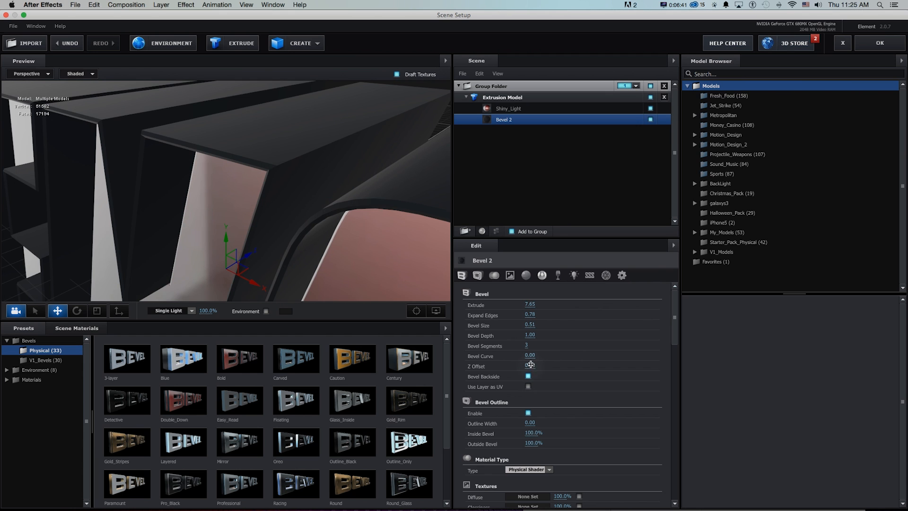
Set Bevel 2's Bevel Curve to 1.00 and Bevel Size to 1.09, and check the whole logo.
{"action": "left_click_drag", "start_coordinate": [530, 357], "coordinate": [587, 355]}
{"action": "key", "text": "super+z"}
{"action": "left_click_drag", "start_coordinate": [532, 325], "coordinate": [558, 325]}
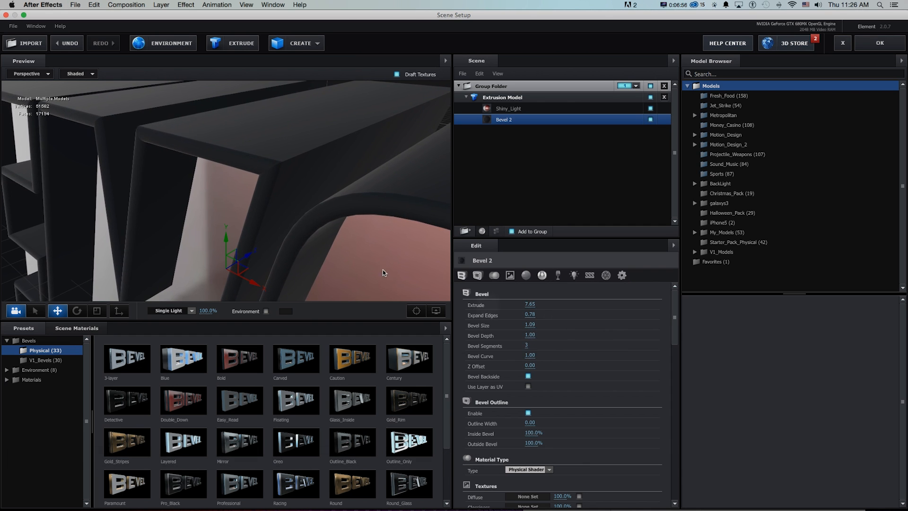
{"action": "scroll", "coordinate": [305, 236], "scroll_direction": "down", "scroll_amount": 10}
{"action": "left_click_drag", "start_coordinate": [305, 234], "coordinate": [329, 227]}
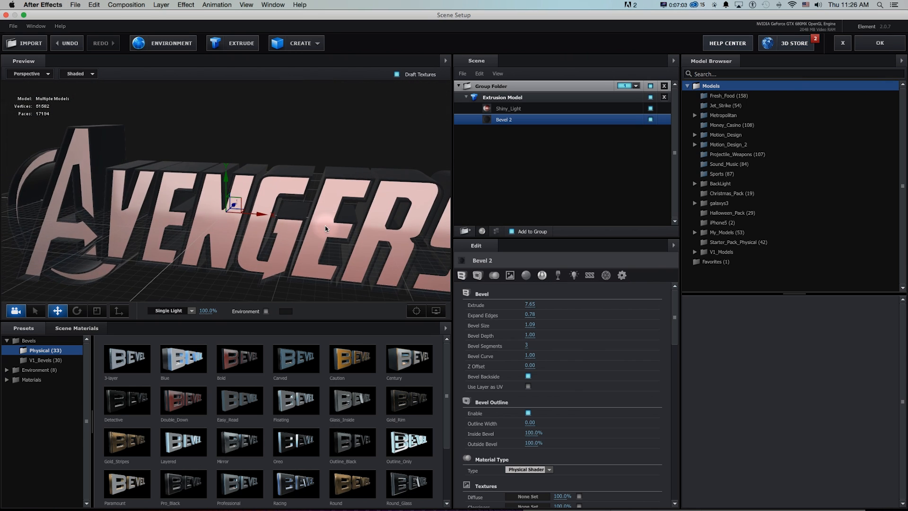
Replace the Bevel 2 material with metal_flake from the Pro_Shaders_2 Metal materials.
{"action": "left_click", "coordinate": [16, 341]}
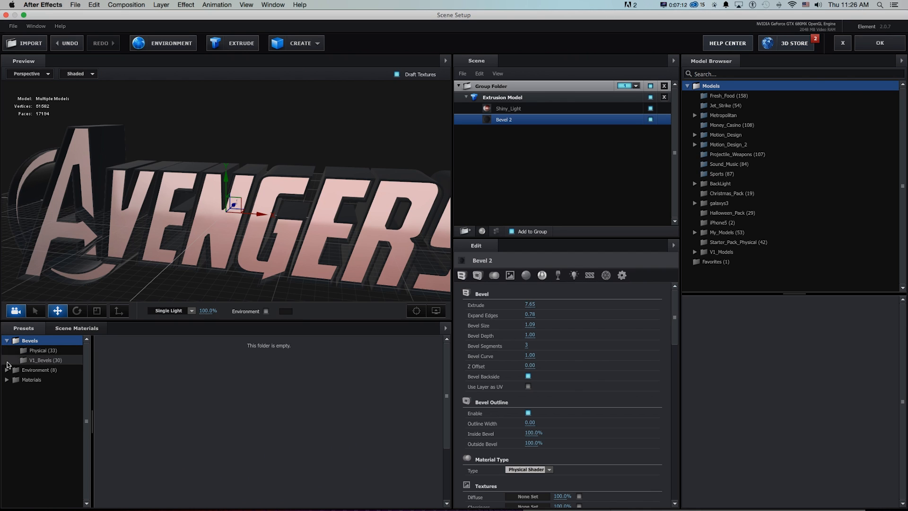
{"action": "left_click", "coordinate": [12, 380]}
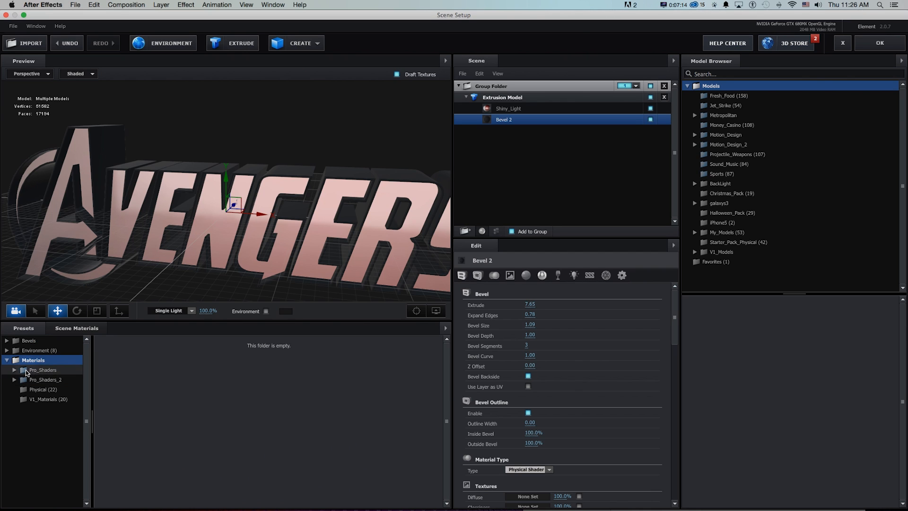
{"action": "left_click", "coordinate": [24, 382]}
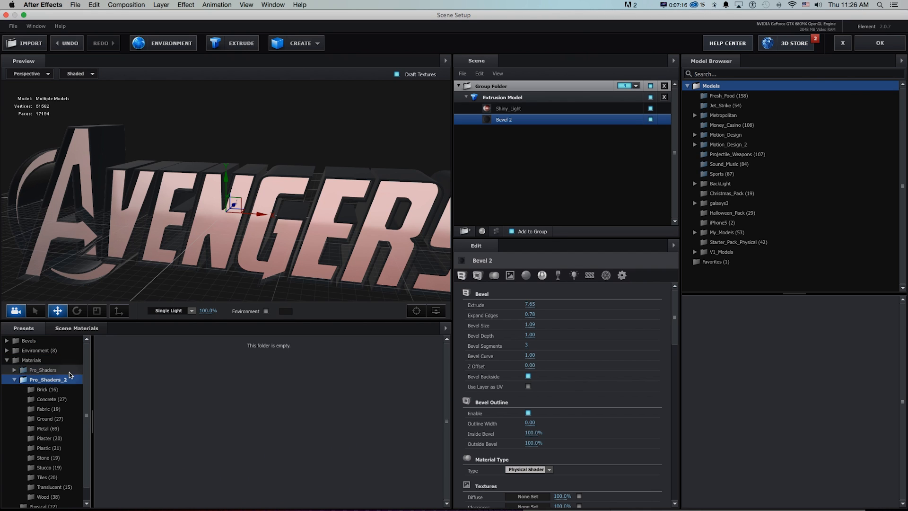
{"action": "left_click_drag", "start_coordinate": [342, 201], "coordinate": [238, 287]}
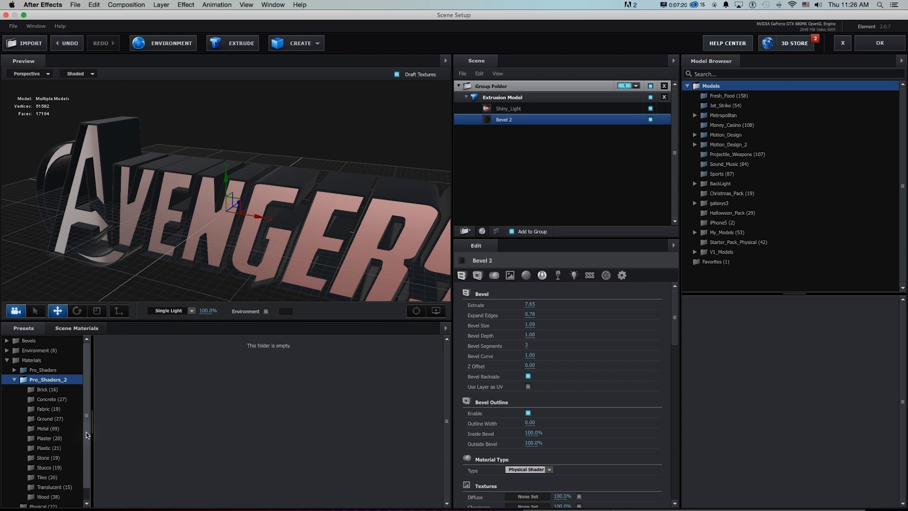
{"action": "scroll", "coordinate": [85, 412], "scroll_direction": "down", "scroll_amount": 1}
{"action": "left_click", "coordinate": [47, 415]}
{"action": "left_click_drag", "start_coordinate": [447, 361], "coordinate": [453, 415]}
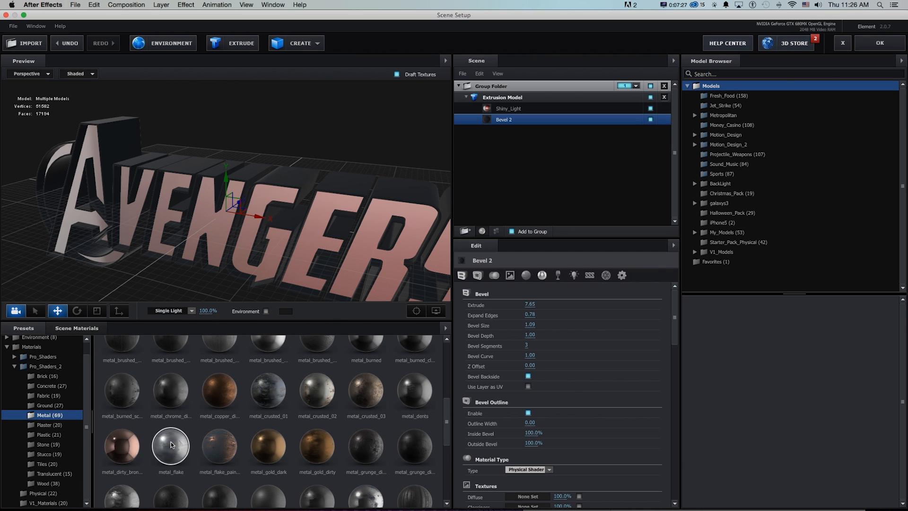
{"action": "left_click_drag", "start_coordinate": [171, 444], "coordinate": [506, 121]}
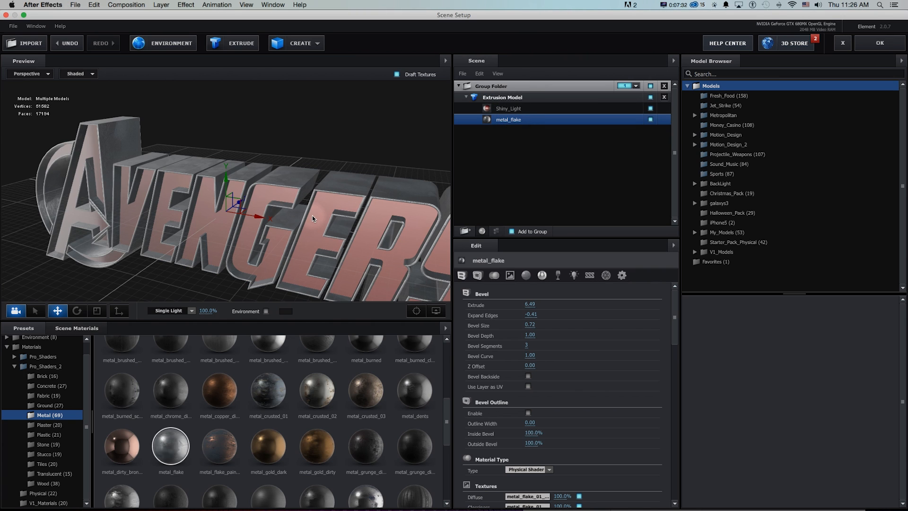
Replace the Shiny_Light face material with ice_blue from the Pro_Shaders_2 Translucent materials.
{"action": "left_click", "coordinate": [43, 475]}
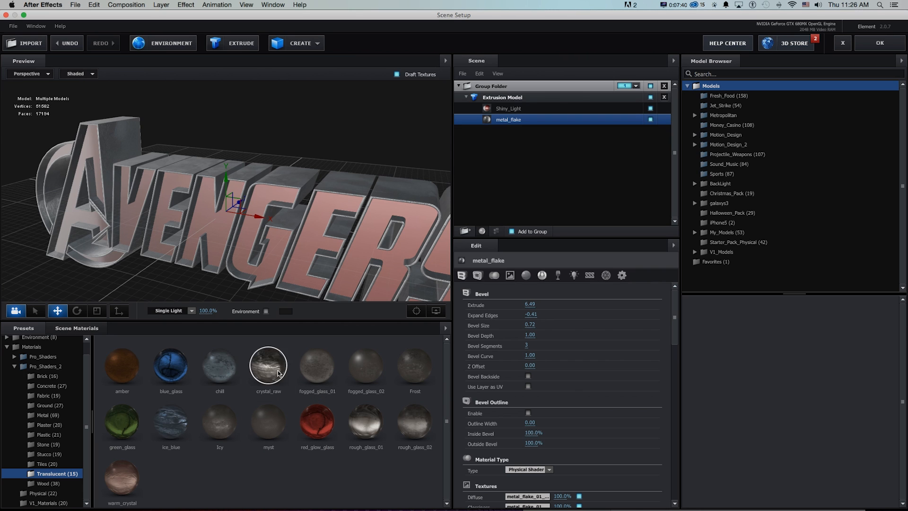
{"action": "left_click_drag", "start_coordinate": [172, 431], "coordinate": [513, 109]}
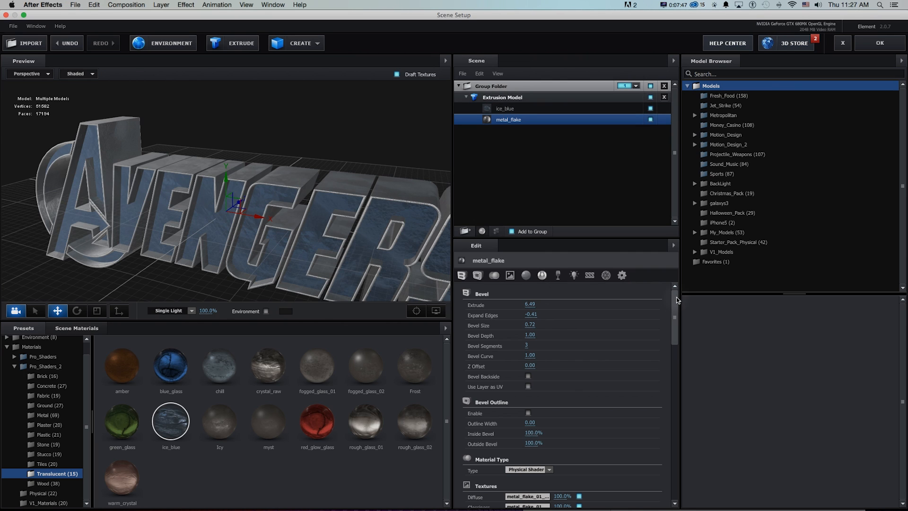
Change the ice_blue material's Reflectivity color to pure red, FF0000.
{"action": "left_click", "coordinate": [505, 108]}
{"action": "left_click_drag", "start_coordinate": [676, 318], "coordinate": [675, 404]}
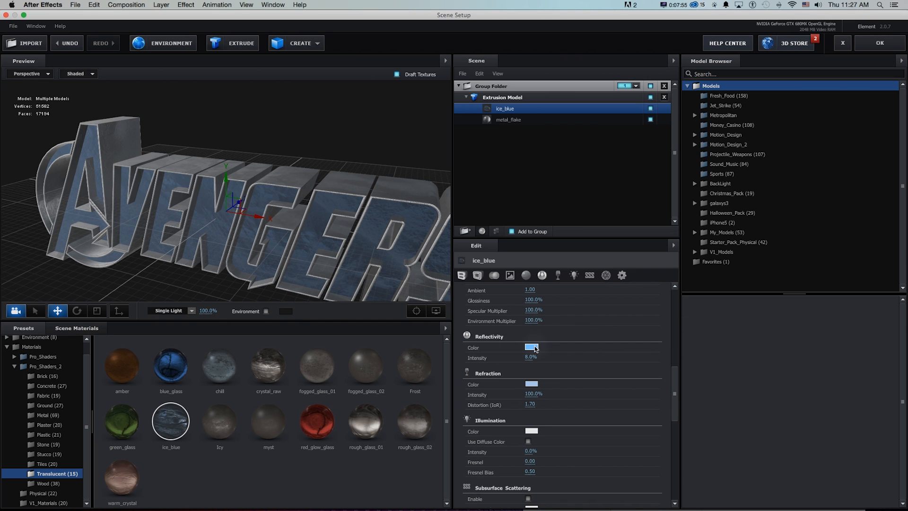
{"action": "left_click", "coordinate": [531, 347]}
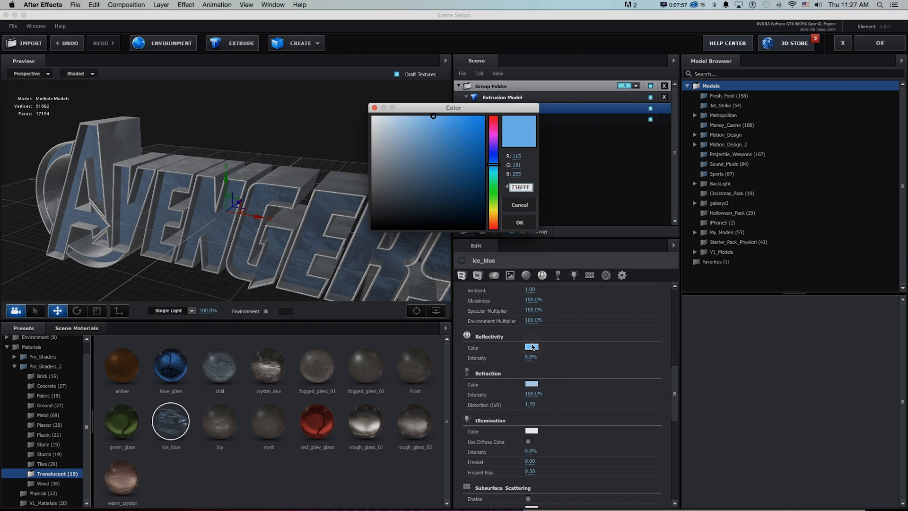
{"action": "left_click", "coordinate": [494, 116]}
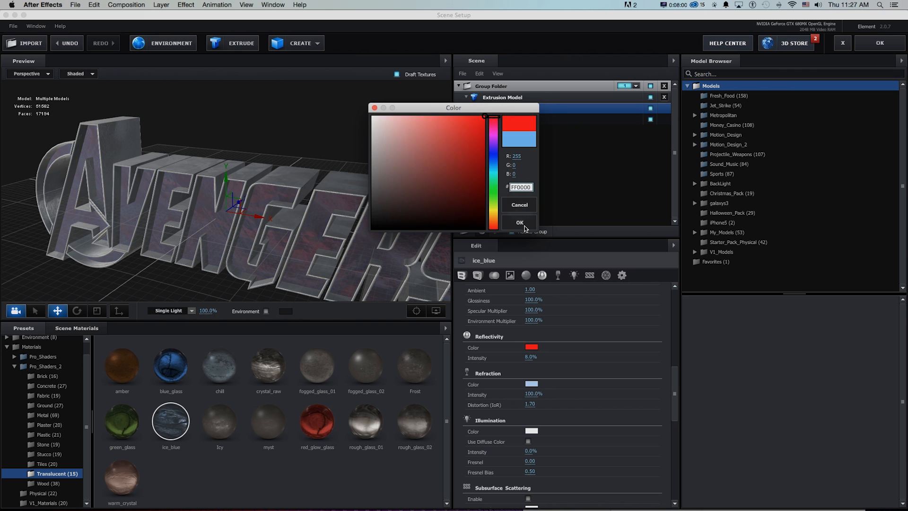
{"action": "left_click", "coordinate": [520, 222]}
Change the ice_blue material's Refraction color to red FF0403 and check the logo from other angles.
{"action": "left_click", "coordinate": [531, 384]}
{"action": "left_click_drag", "start_coordinate": [475, 126], "coordinate": [483, 117]}
{"action": "left_click", "coordinate": [493, 116]}
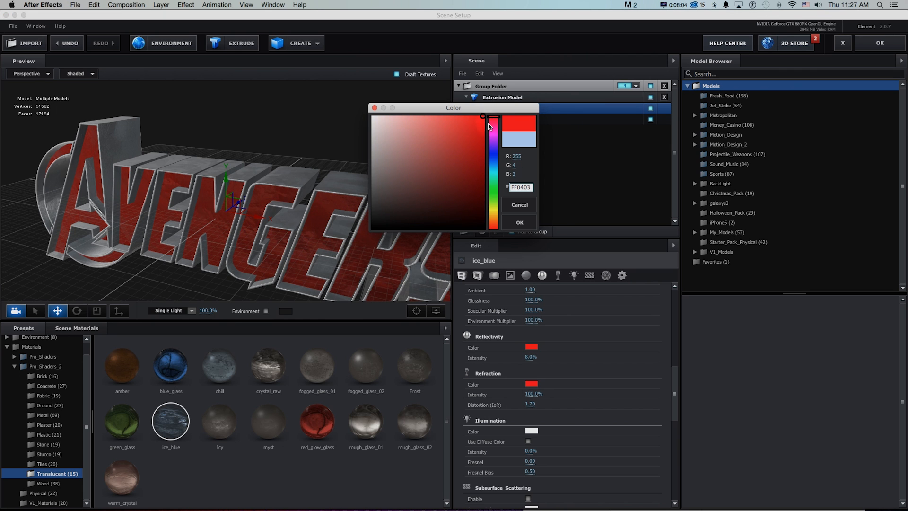
{"action": "left_click", "coordinate": [520, 222]}
{"action": "left_click_drag", "start_coordinate": [399, 232], "coordinate": [323, 219]}
{"action": "left_click_drag", "start_coordinate": [324, 218], "coordinate": [346, 221]}
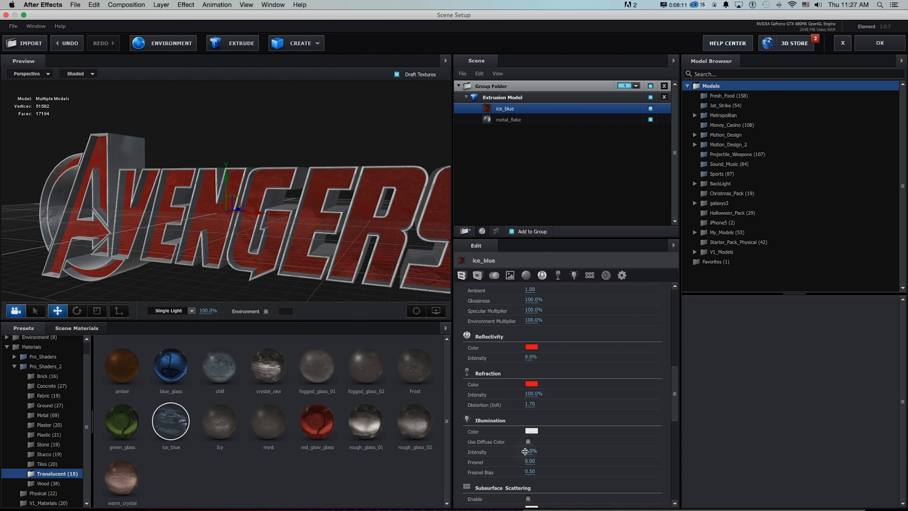
Set the ice_blue material's Illumination intensity to 10% with the color FF0000, and check the result on the logo.
{"action": "left_click_drag", "start_coordinate": [527, 451], "coordinate": [528, 451]}
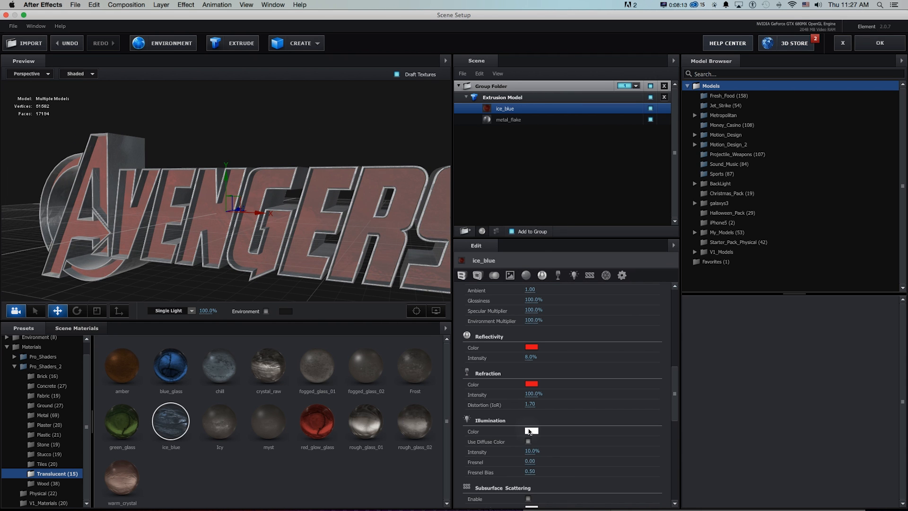
{"action": "left_click", "coordinate": [531, 430]}
{"action": "left_click", "coordinate": [484, 117]}
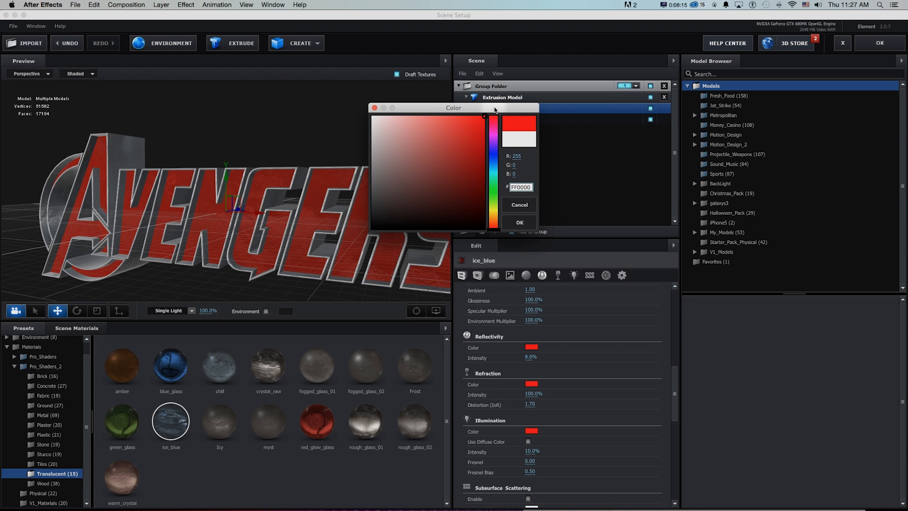
{"action": "left_click", "coordinate": [520, 222]}
{"action": "left_click_drag", "start_coordinate": [265, 213], "coordinate": [312, 220]}
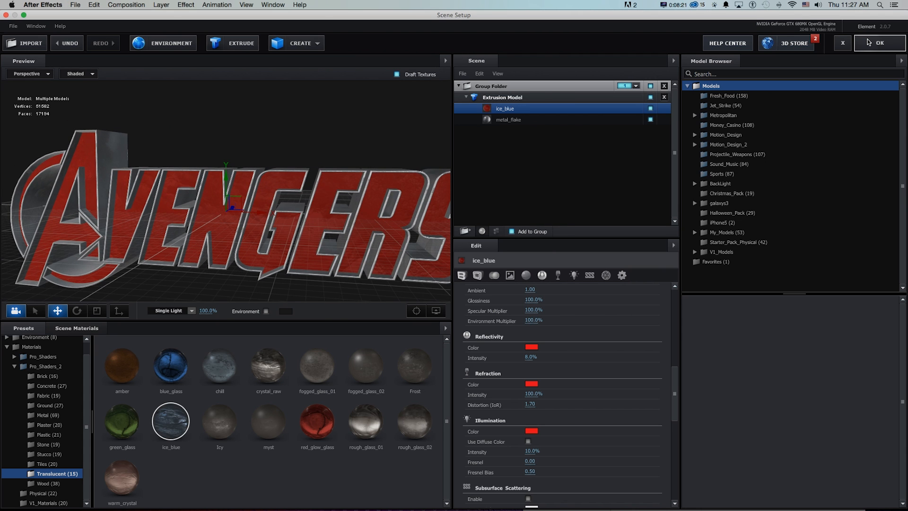
Accept the Scene Setup to return to the composition and save the project.
{"action": "left_click", "coordinate": [869, 42]}
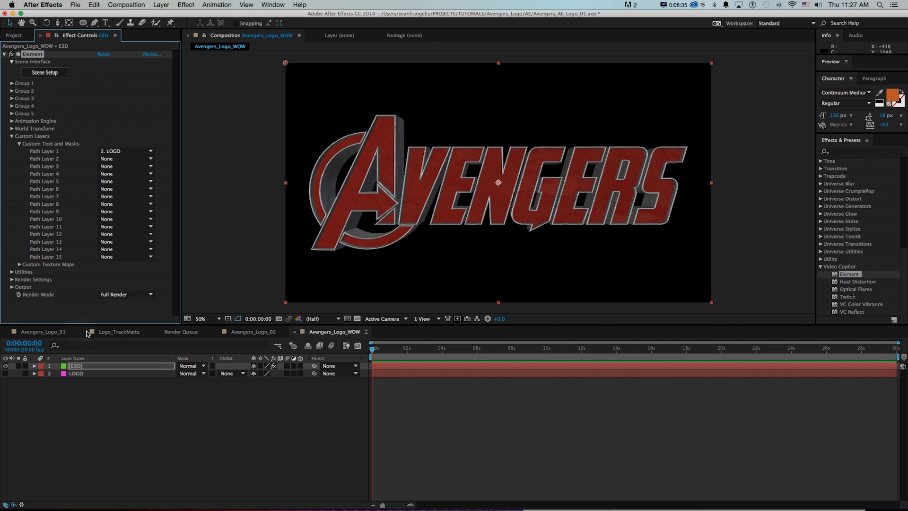
{"action": "key", "text": "super+s"}
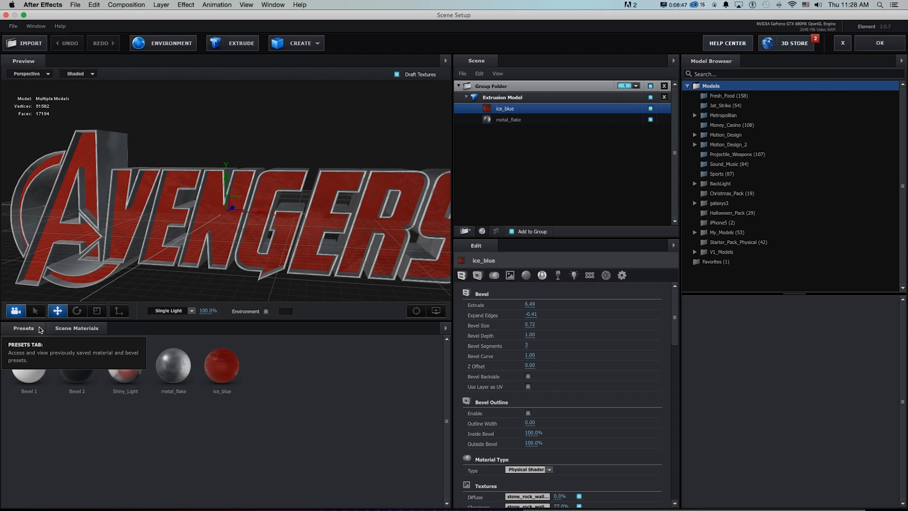
Show the environment behind the logo in the Scene Setup preview and check the logo against it.
{"action": "left_click", "coordinate": [23, 328]}
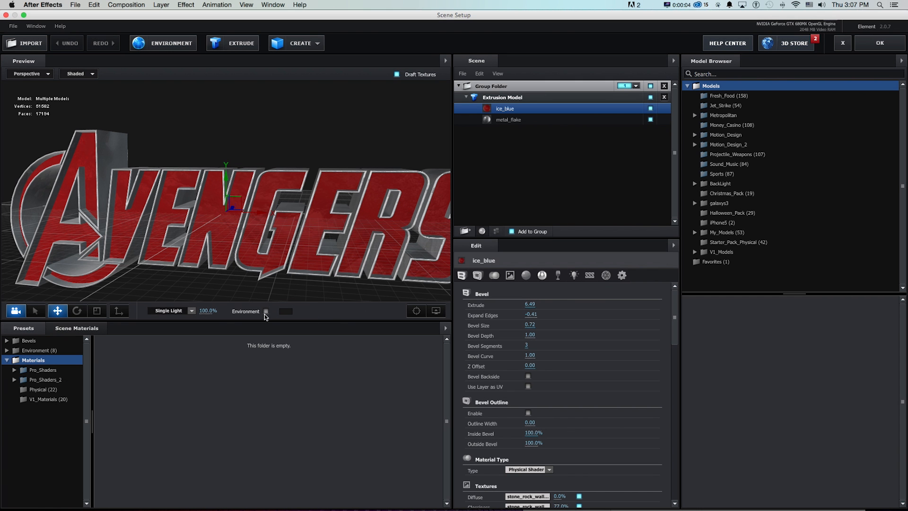
{"action": "left_click", "coordinate": [265, 311]}
{"action": "mouse_move", "coordinate": [323, 176]}
{"action": "left_mouse_down"}
{"action": "mouse_move", "coordinate": [317, 185]}
{"action": "mouse_move", "coordinate": [333, 168]}
{"action": "mouse_move", "coordinate": [331, 185]}
{"action": "left_mouse_up"}
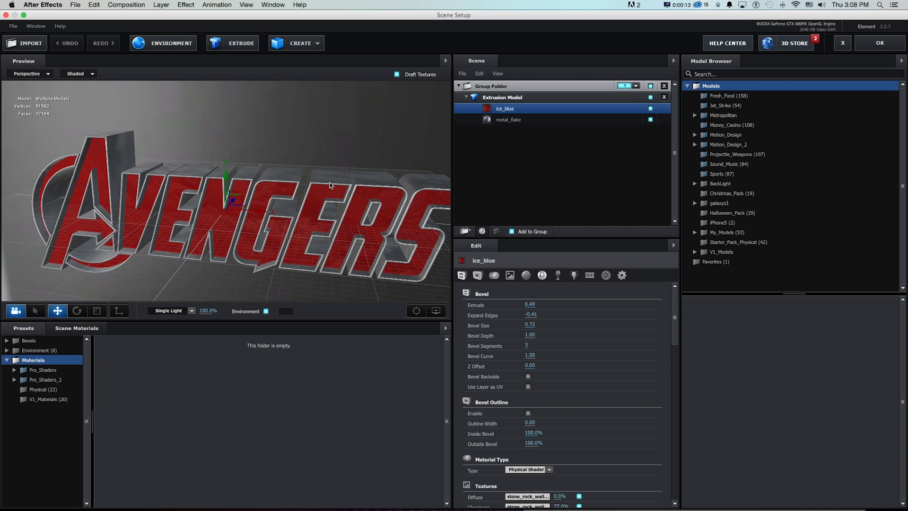
Apply the BackLight_2K_26 environment from the BackLight_2K presets, check it on the logo, and accept the Scene Setup.
{"action": "left_click", "coordinate": [41, 353]}
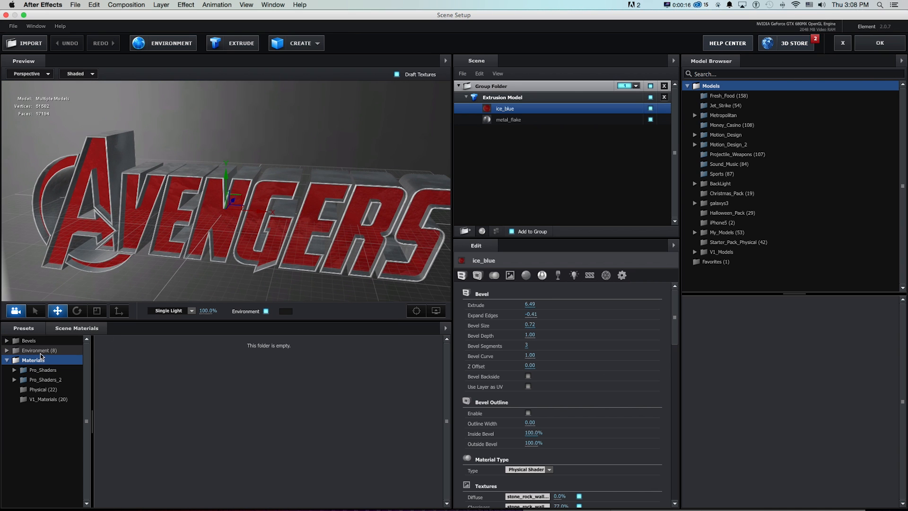
{"action": "left_click_drag", "start_coordinate": [92, 367], "coordinate": [103, 368]}
{"action": "left_click", "coordinate": [64, 361]}
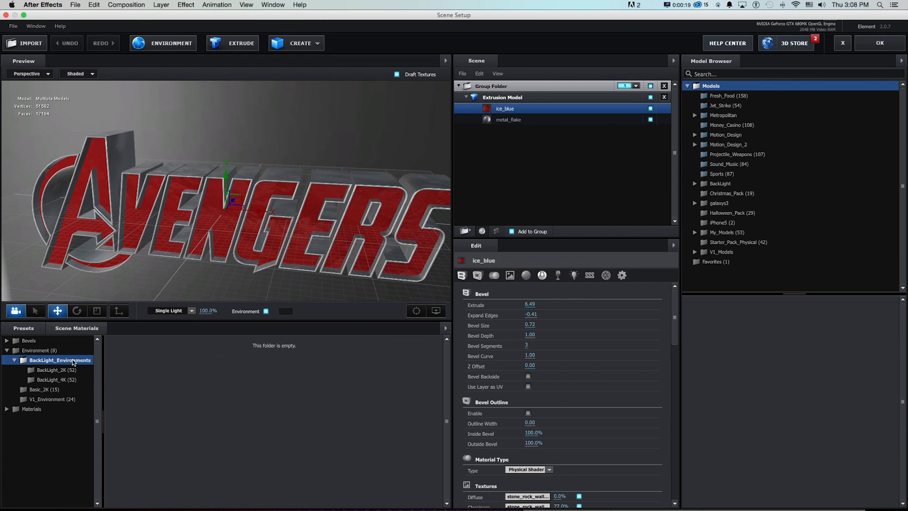
{"action": "left_click", "coordinate": [61, 371]}
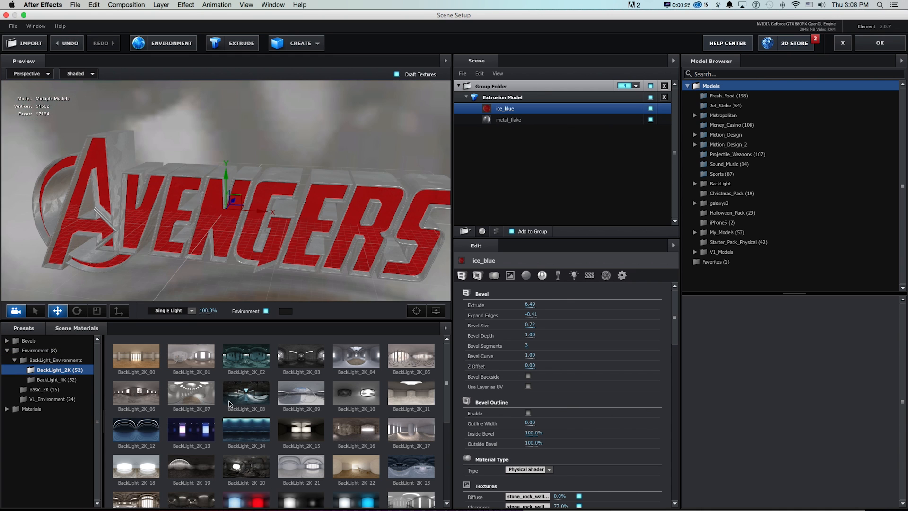
{"action": "scroll", "coordinate": [449, 401], "scroll_direction": "down", "scroll_amount": 3}
{"action": "scroll", "coordinate": [449, 401], "scroll_direction": "down", "scroll_amount": 1}
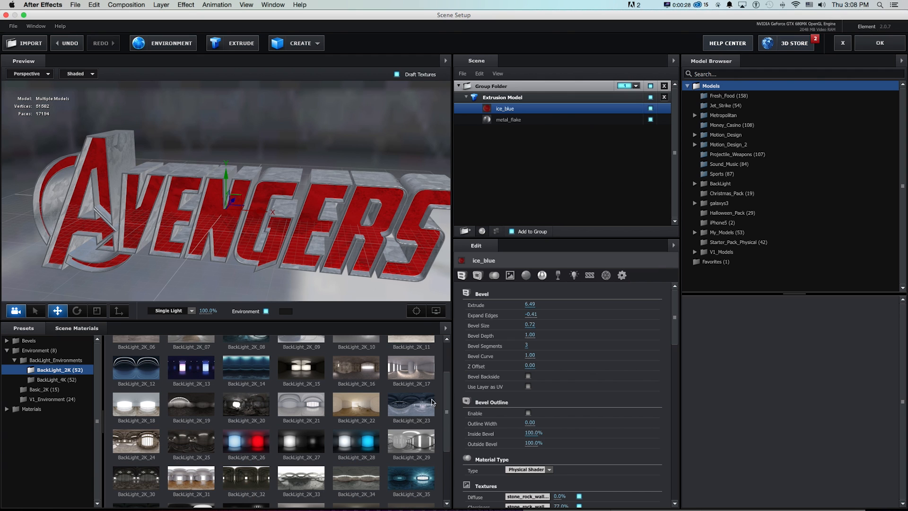
{"action": "double_click", "coordinate": [238, 449]}
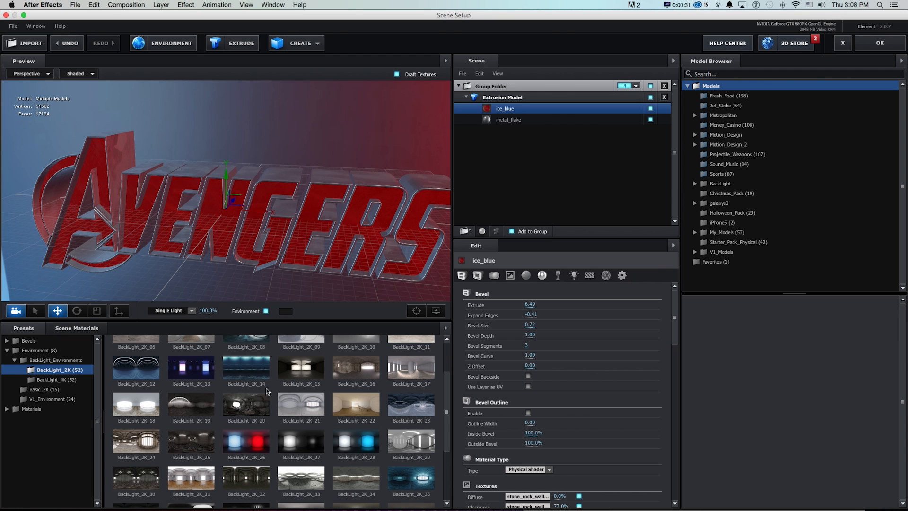
{"action": "mouse_move", "coordinate": [267, 218]}
{"action": "left_mouse_down"}
{"action": "mouse_move", "coordinate": [289, 211]}
{"action": "mouse_move", "coordinate": [278, 215]}
{"action": "left_mouse_up"}
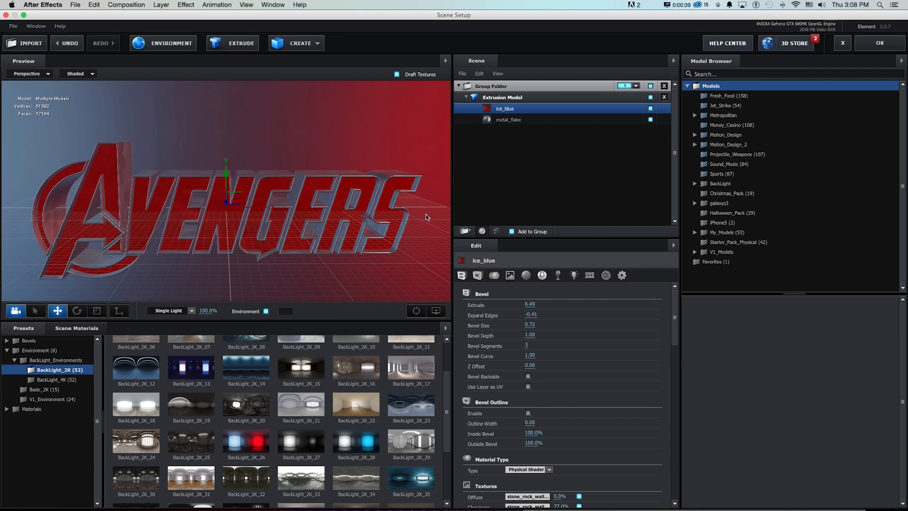
{"action": "left_click", "coordinate": [879, 43]}
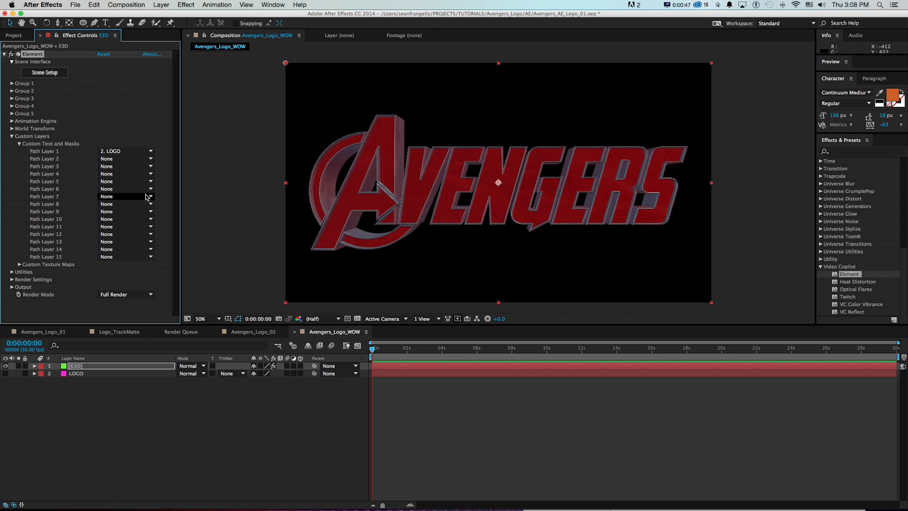
Show the Element effect's physical environment in the composition background.
{"action": "left_click", "coordinate": [13, 136]}
{"action": "left_click", "coordinate": [12, 151]}
{"action": "left_click", "coordinate": [20, 160]}
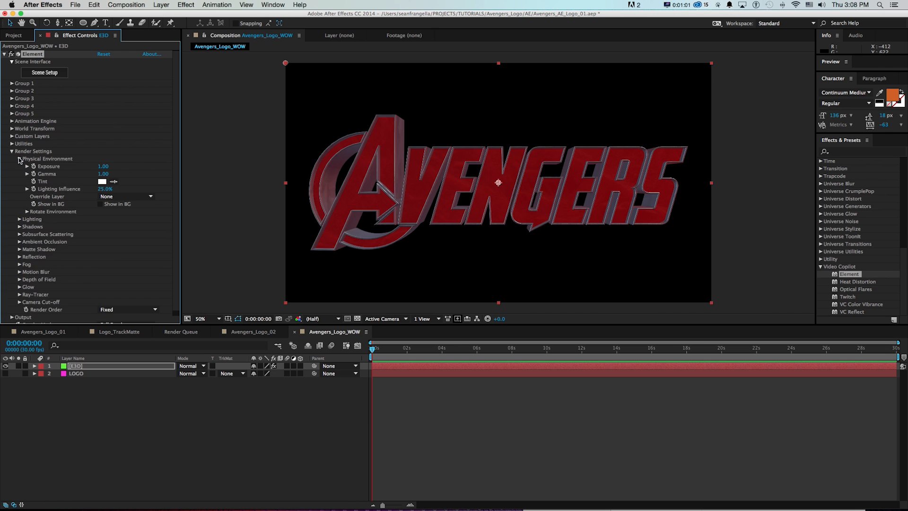
{"action": "left_click", "coordinate": [100, 204]}
Rotate the physical environment on its Y axis to 196°.
{"action": "left_click", "coordinate": [27, 212]}
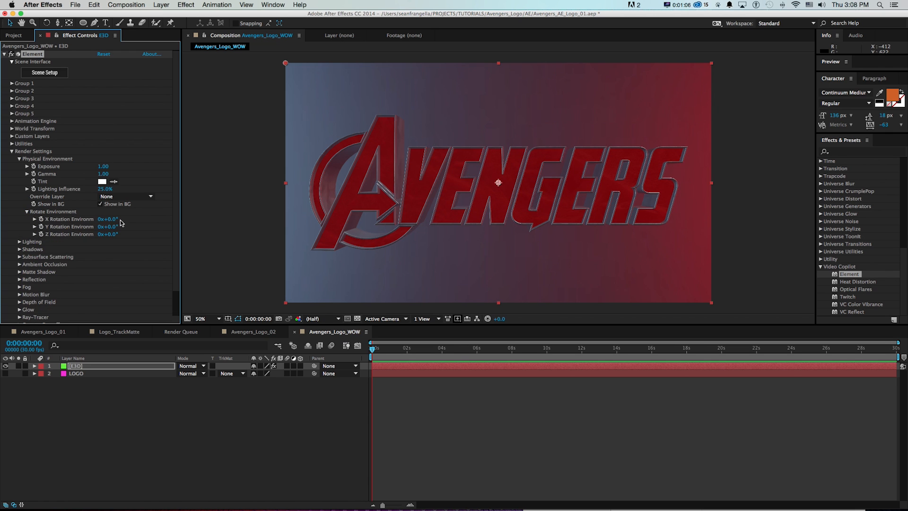
{"action": "left_click_drag", "start_coordinate": [108, 230], "coordinate": [189, 227]}
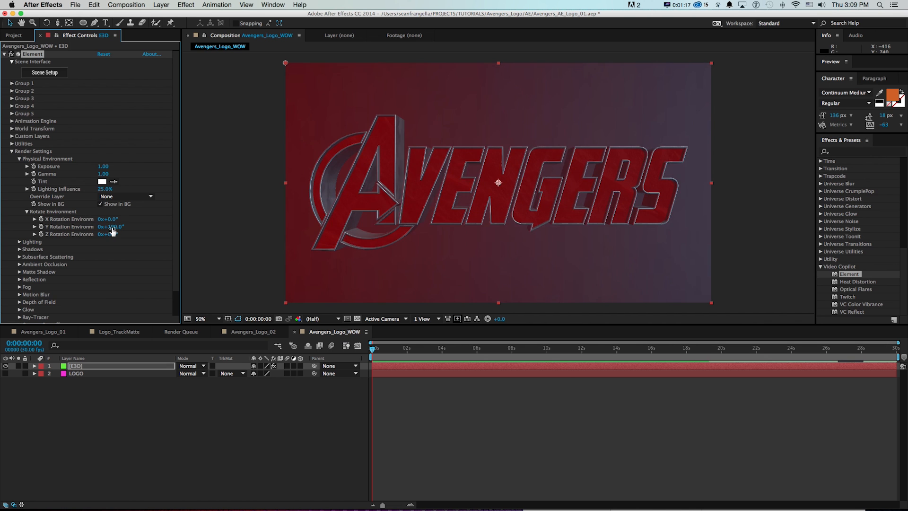
{"action": "mouse_move", "coordinate": [113, 229]}
{"action": "left_mouse_down"}
{"action": "mouse_move", "coordinate": [93, 229]}
{"action": "mouse_move", "coordinate": [124, 229]}
{"action": "left_mouse_up"}
Set Element's Add Lighting to Cinema after trying Single Light and Spot, with a Brightness Multiplier of 53%.
{"action": "scroll", "coordinate": [71, 217], "scroll_direction": "down", "scroll_amount": 3}
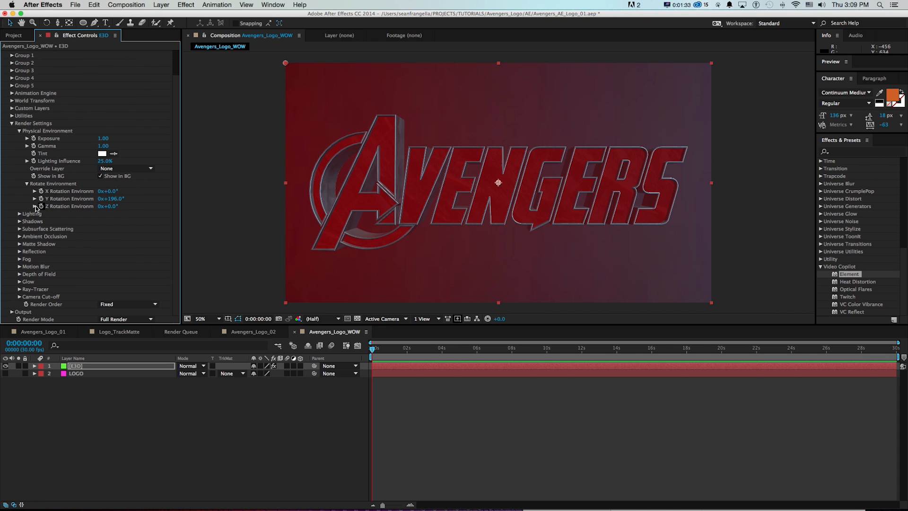
{"action": "left_click", "coordinate": [19, 214]}
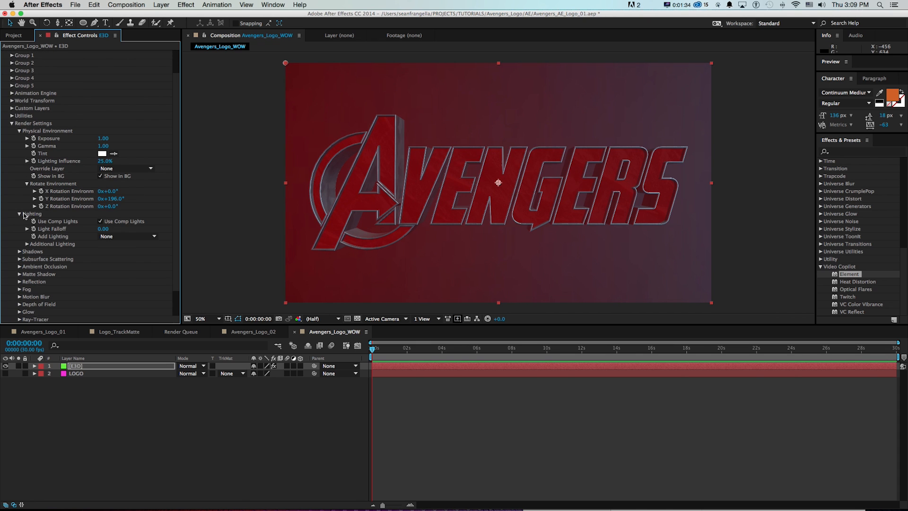
{"action": "left_click", "coordinate": [127, 236]}
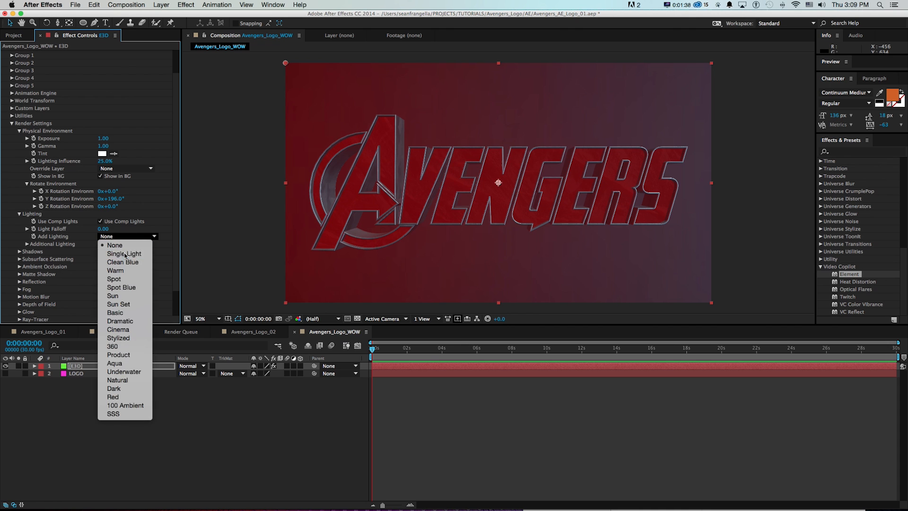
{"action": "left_click", "coordinate": [127, 244]}
{"action": "left_click", "coordinate": [127, 237]}
{"action": "left_click", "coordinate": [115, 270]}
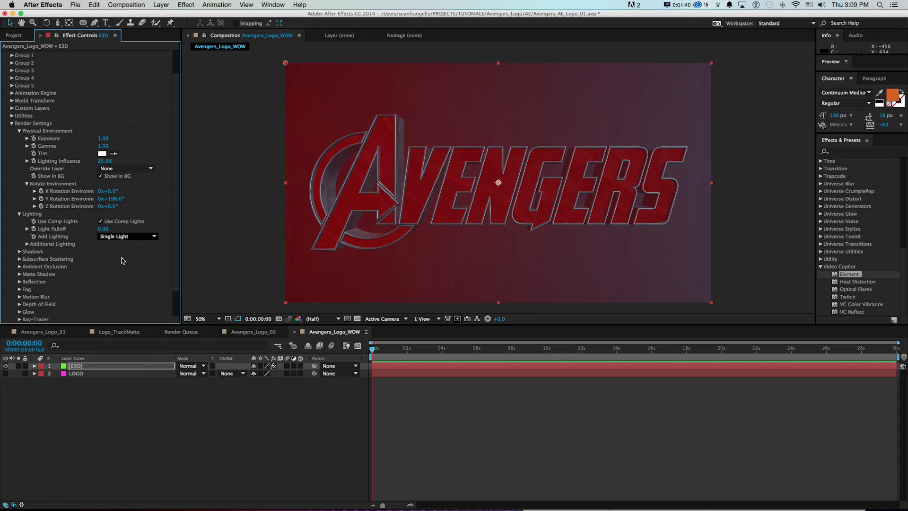
{"action": "left_click", "coordinate": [121, 236]}
{"action": "left_click", "coordinate": [119, 279]}
{"action": "left_click", "coordinate": [125, 237]}
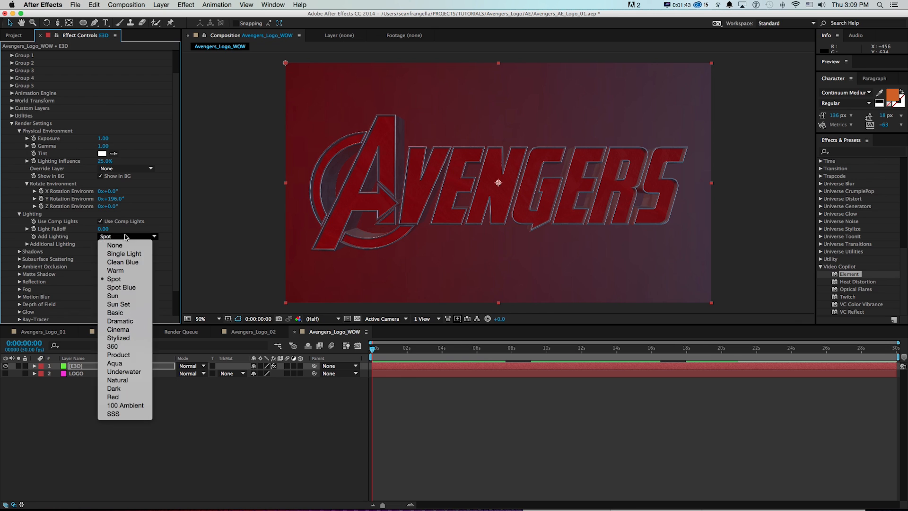
{"action": "left_click", "coordinate": [118, 330]}
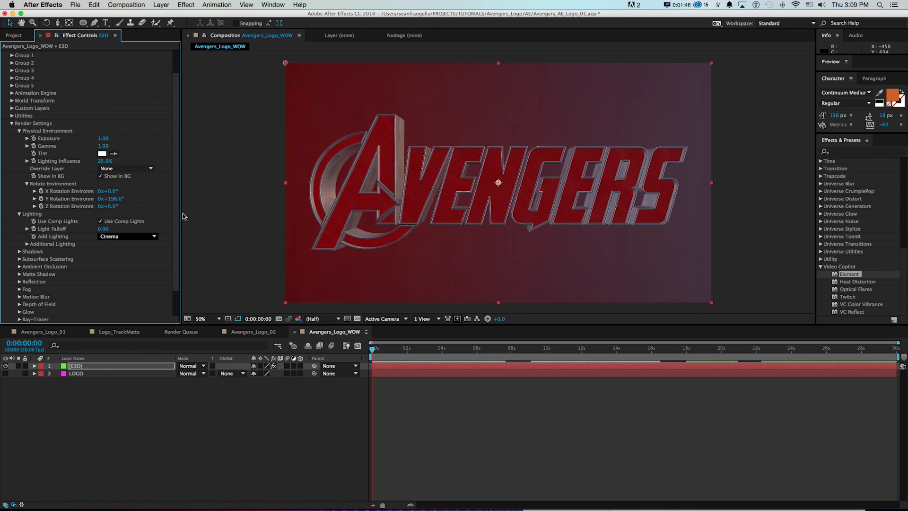
{"action": "left_click", "coordinate": [27, 244]}
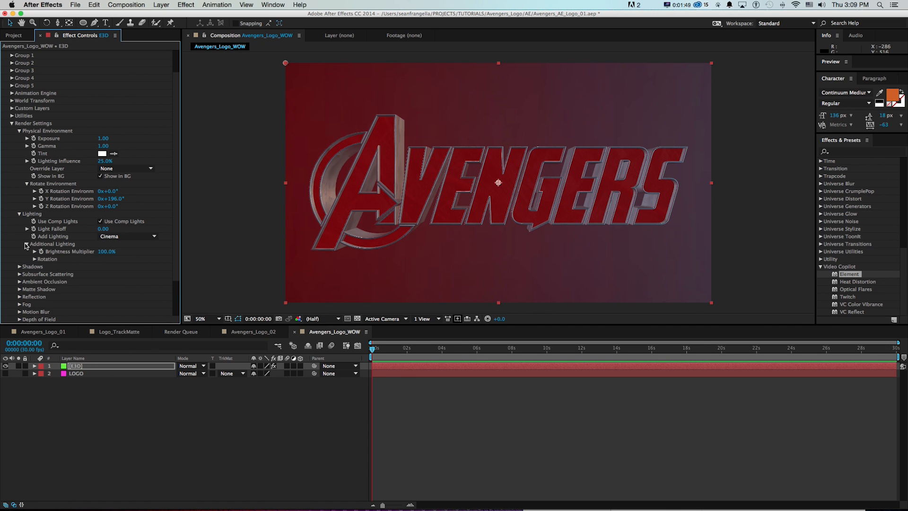
{"action": "left_click_drag", "start_coordinate": [114, 255], "coordinate": [92, 256]}
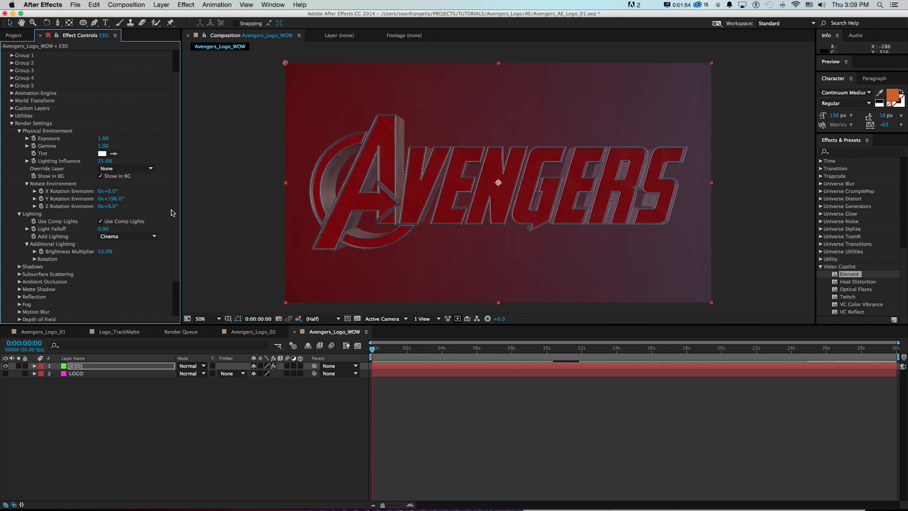
Enable Ambient Occlusion in Element's render settings and set the SSAO Radius to 0.5.
{"action": "scroll", "coordinate": [177, 233], "scroll_direction": "down", "scroll_amount": 2}
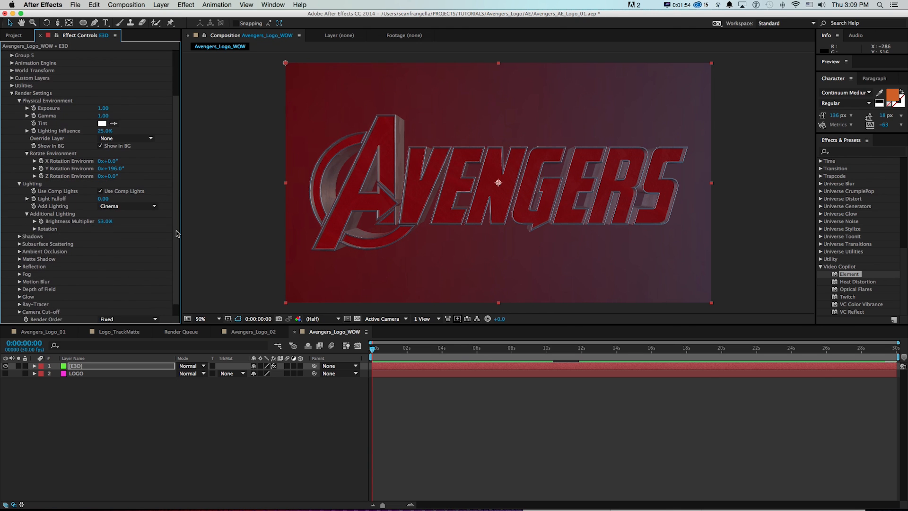
{"action": "left_click", "coordinate": [19, 251]}
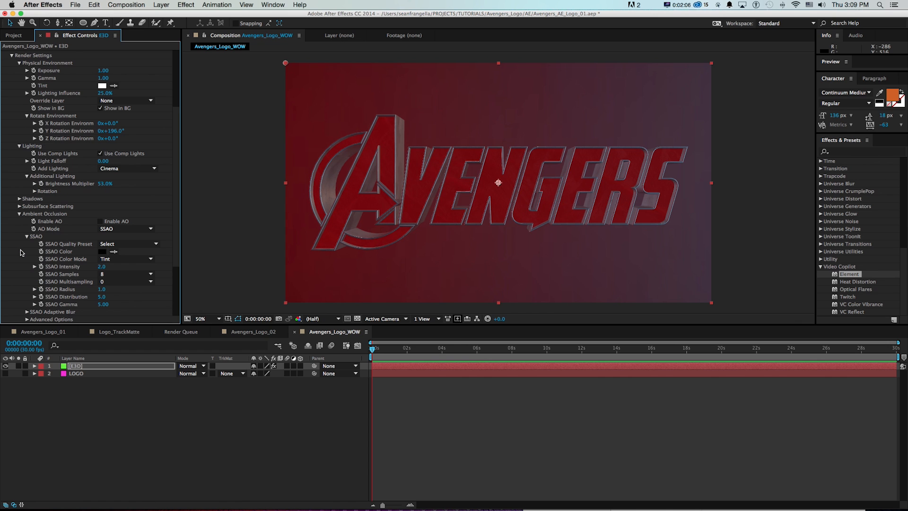
{"action": "left_click", "coordinate": [99, 222]}
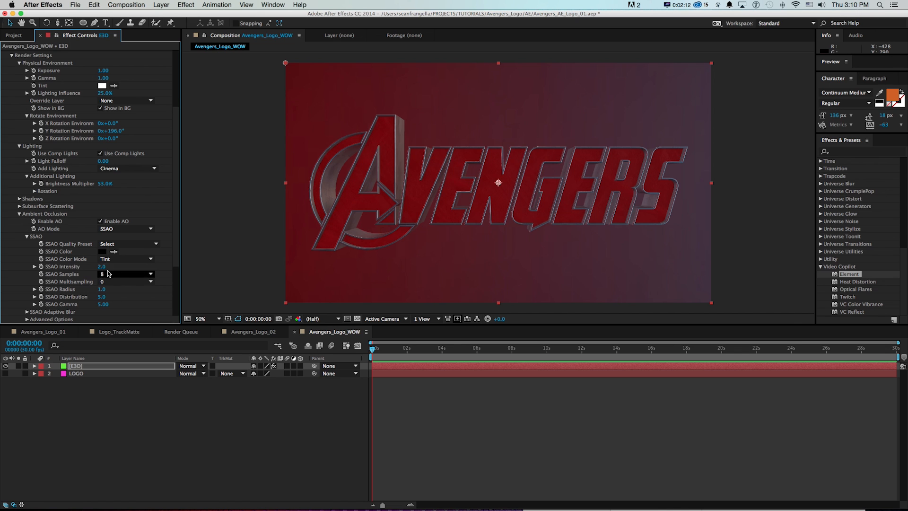
{"action": "left_click", "coordinate": [101, 290]}
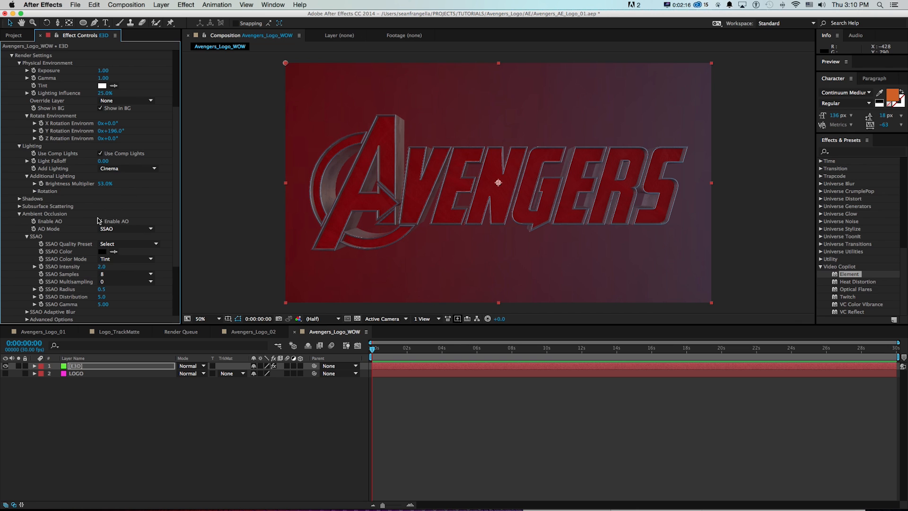
Set Element's Shadow Mode to Ray-Traced and collapse the E3D layer's properties in the timeline.
{"action": "left_click", "coordinate": [19, 199]}
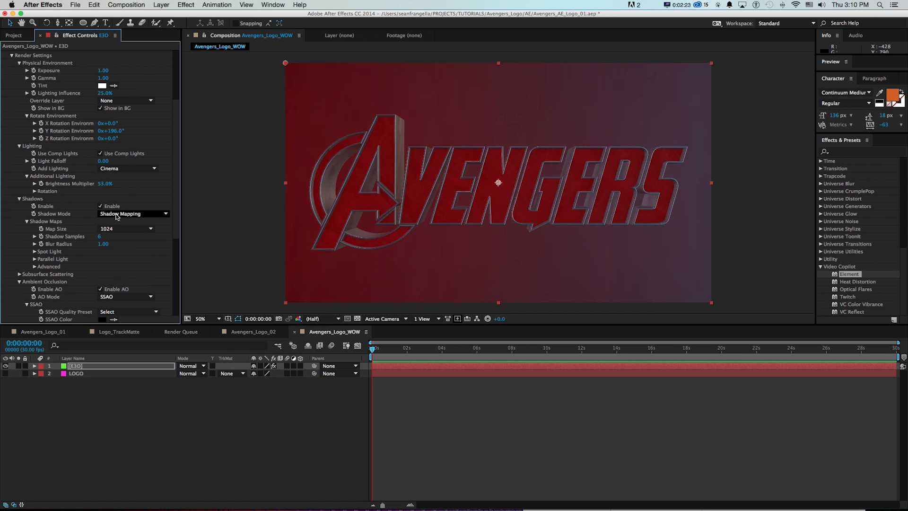
{"action": "left_click", "coordinate": [124, 214]}
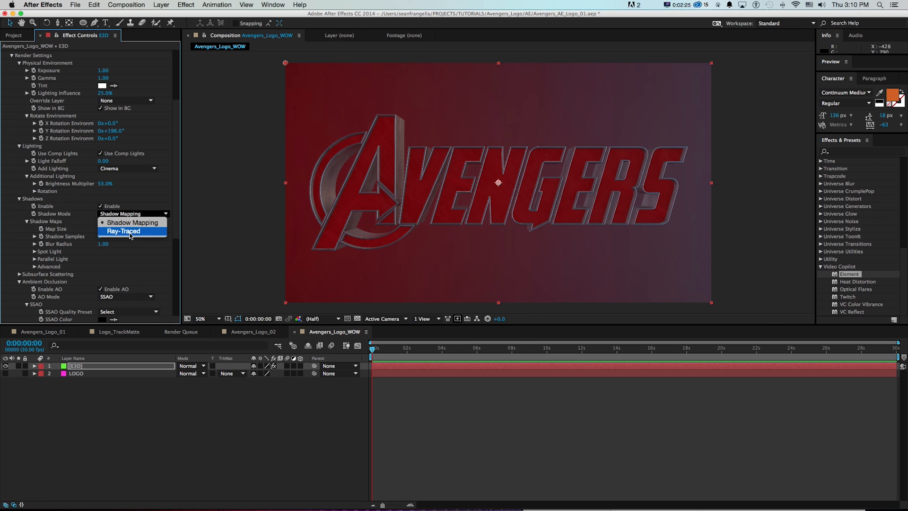
{"action": "left_click", "coordinate": [130, 232]}
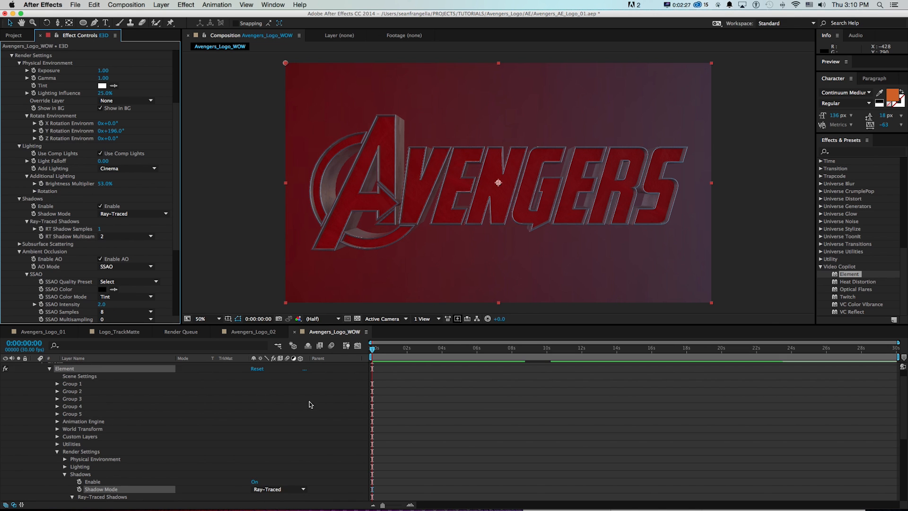
{"action": "scroll", "coordinate": [312, 405], "scroll_direction": "up", "scroll_amount": 1}
{"action": "left_click", "coordinate": [35, 366]}
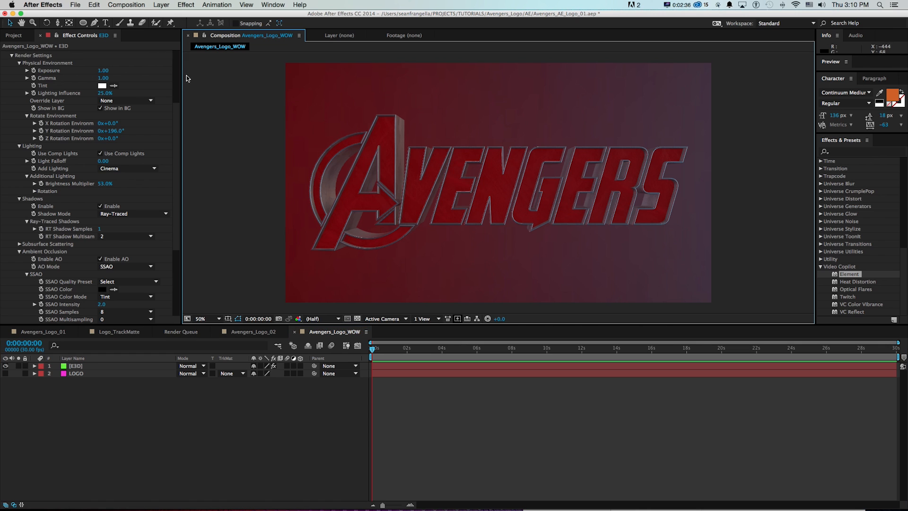
Add a two-node camera named Camera 1 with the 50mm preset to the composition.
{"action": "left_click", "coordinate": [161, 5]}
{"action": "mouse_move", "coordinate": [189, 22]}
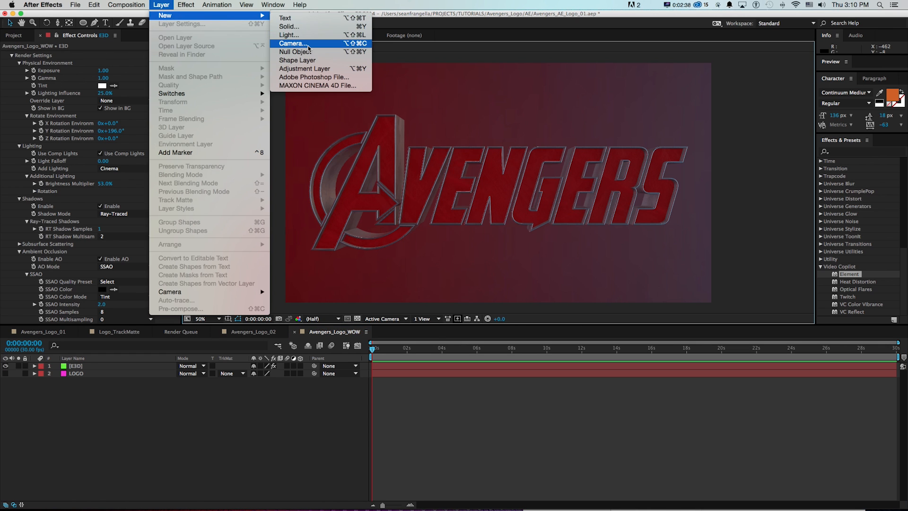
{"action": "left_click", "coordinate": [288, 44]}
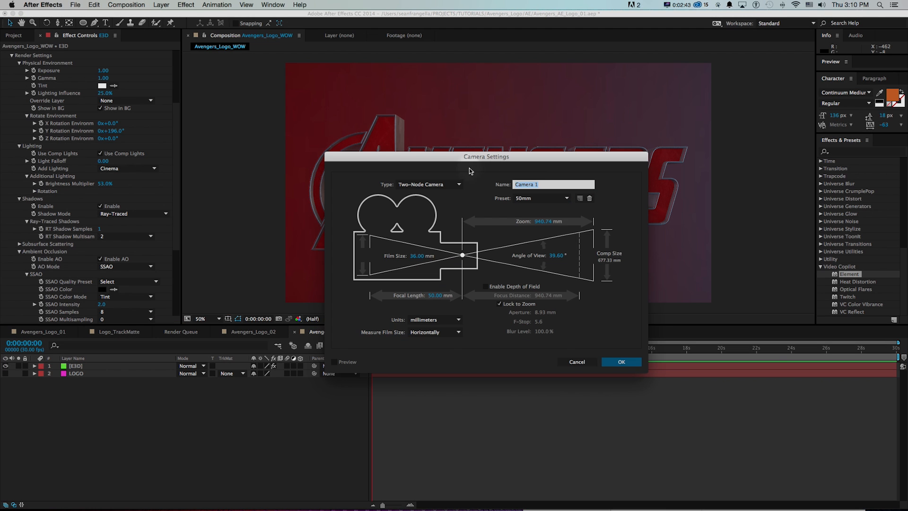
{"action": "left_click", "coordinate": [622, 362]}
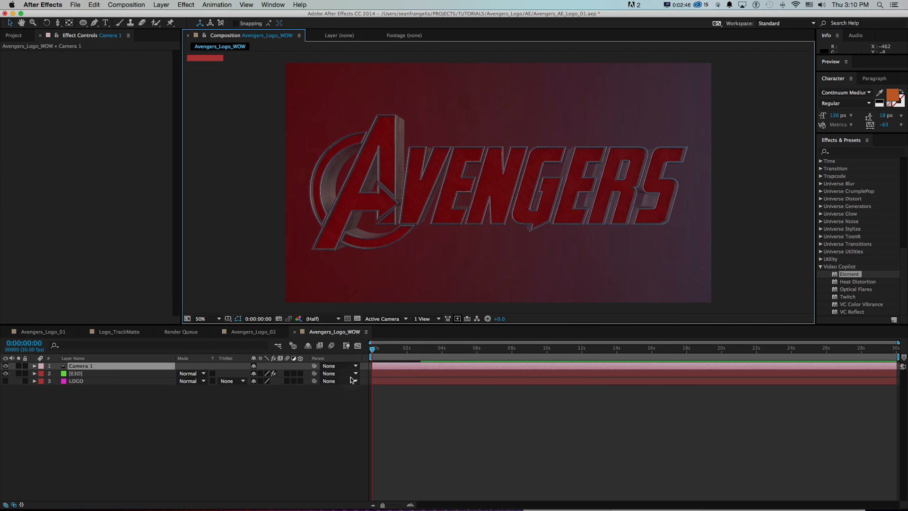
Add a point light named Light 1 with a pale pink colour (FFCDD5), 100% intensity and shadows enabled.
{"action": "left_click", "coordinate": [162, 5]}
{"action": "mouse_move", "coordinate": [255, 16]}
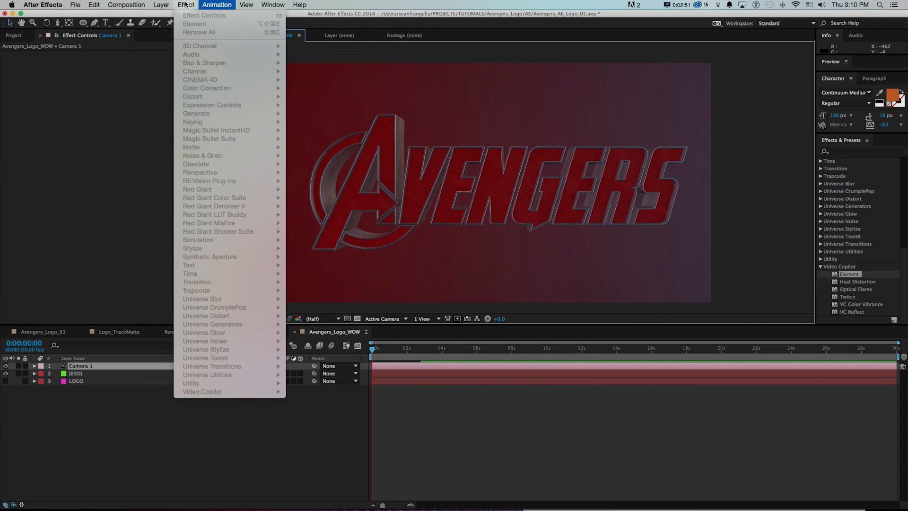
{"action": "left_click", "coordinate": [290, 37]}
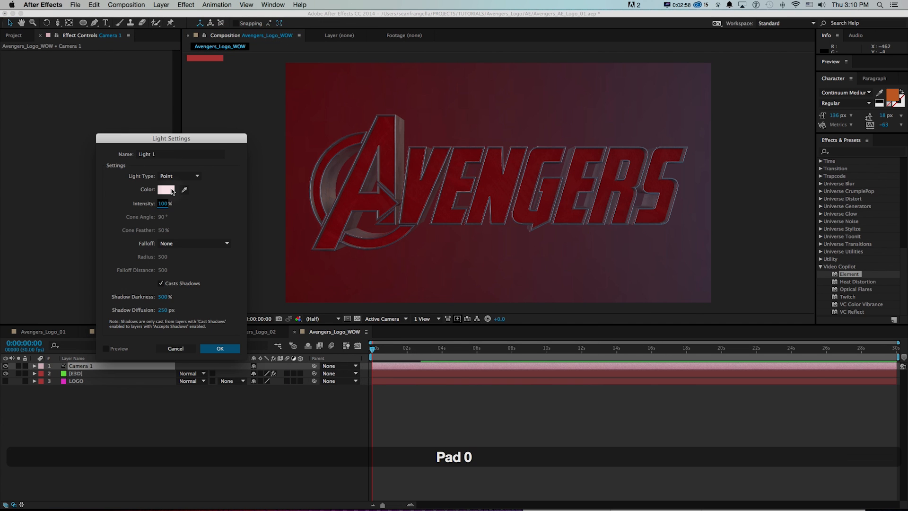
{"action": "left_click", "coordinate": [188, 179]}
{"action": "left_click", "coordinate": [141, 189]}
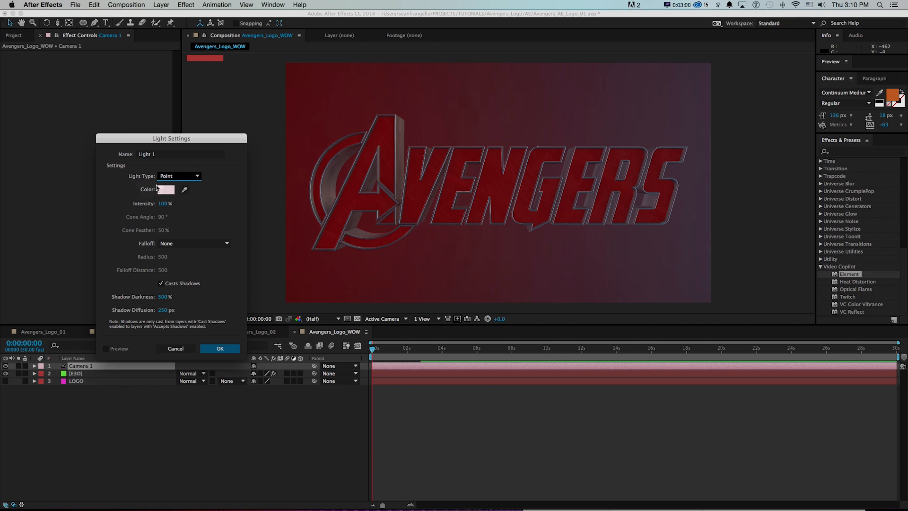
{"action": "left_click", "coordinate": [165, 190]}
{"action": "left_click", "coordinate": [266, 137]}
{"action": "left_click", "coordinate": [163, 131]}
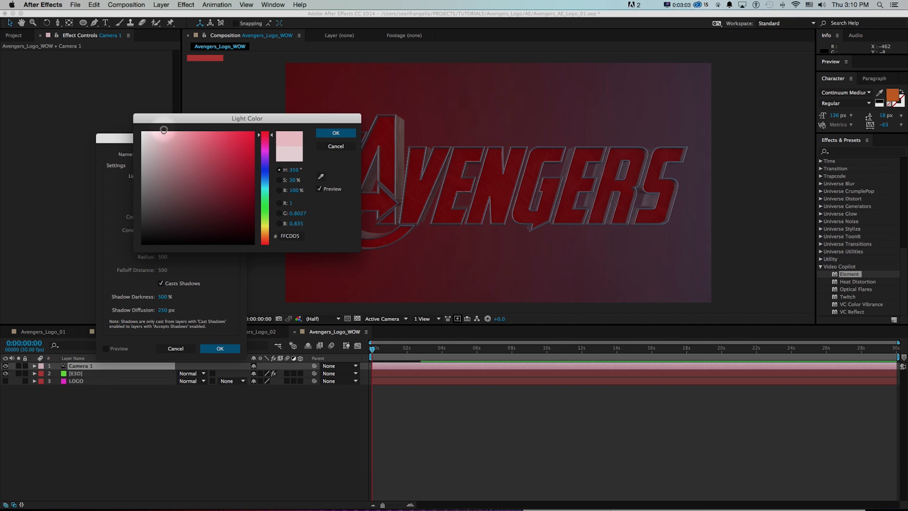
{"action": "left_click", "coordinate": [336, 134]}
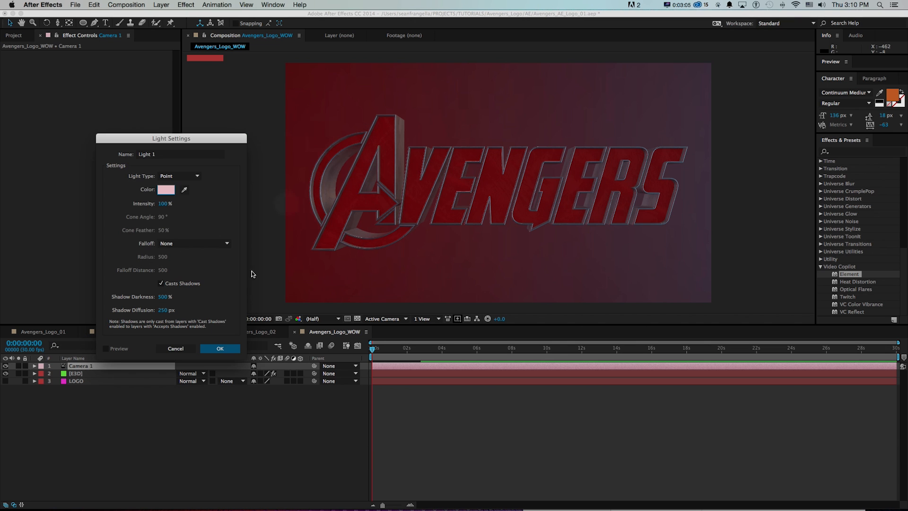
{"action": "left_click", "coordinate": [220, 348]}
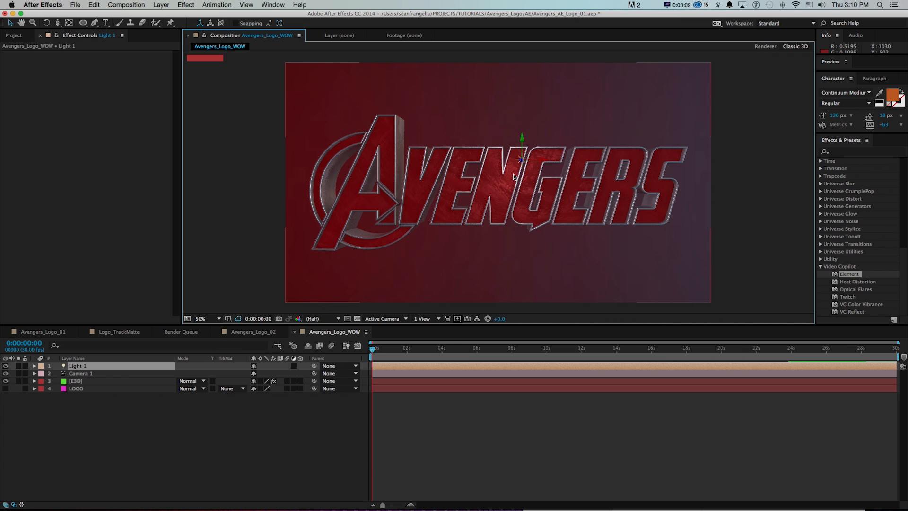
Show two horizontal views and move Light 1 behind the camera and off to its left in the Top view.
{"action": "left_click", "coordinate": [427, 319]}
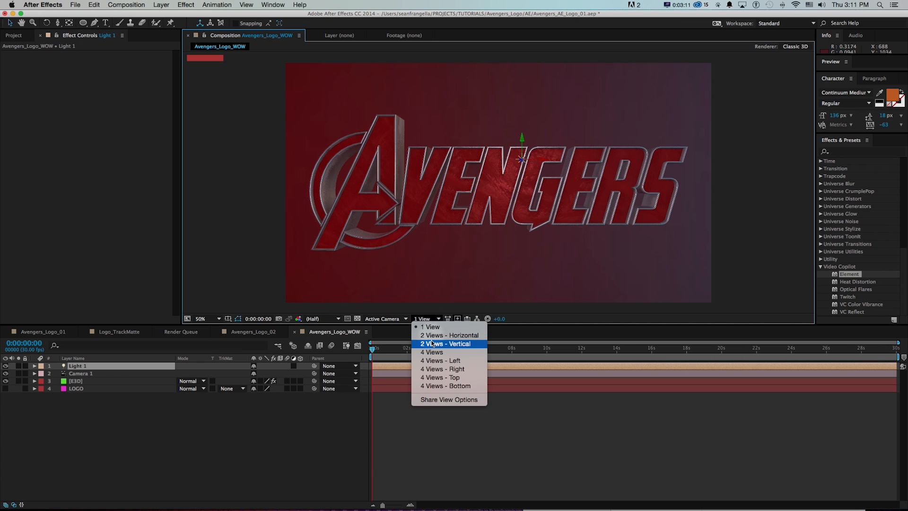
{"action": "left_click", "coordinate": [432, 335]}
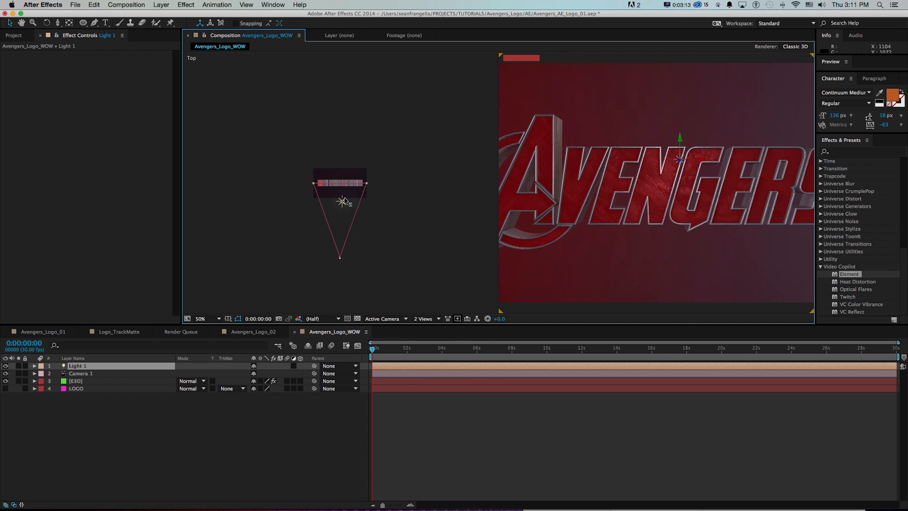
{"action": "left_click_drag", "start_coordinate": [344, 201], "coordinate": [360, 288]}
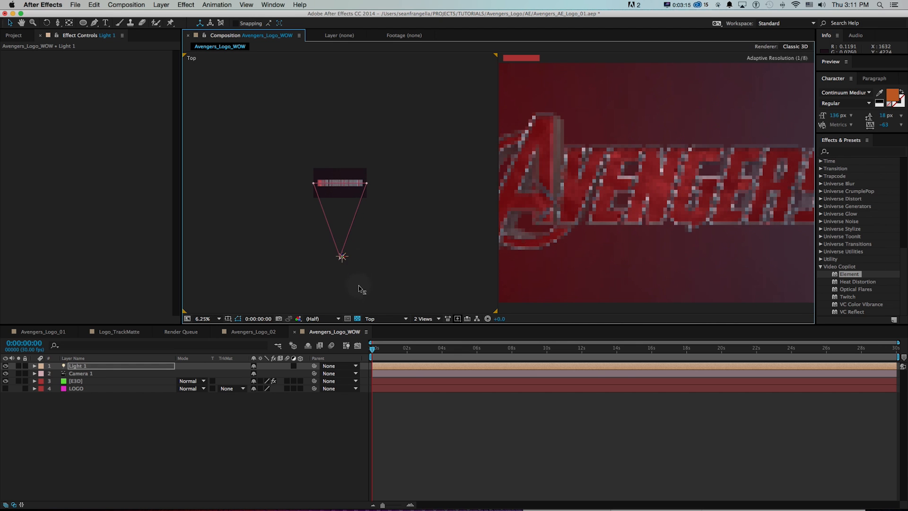
{"action": "left_click_drag", "start_coordinate": [340, 291], "coordinate": [293, 290]}
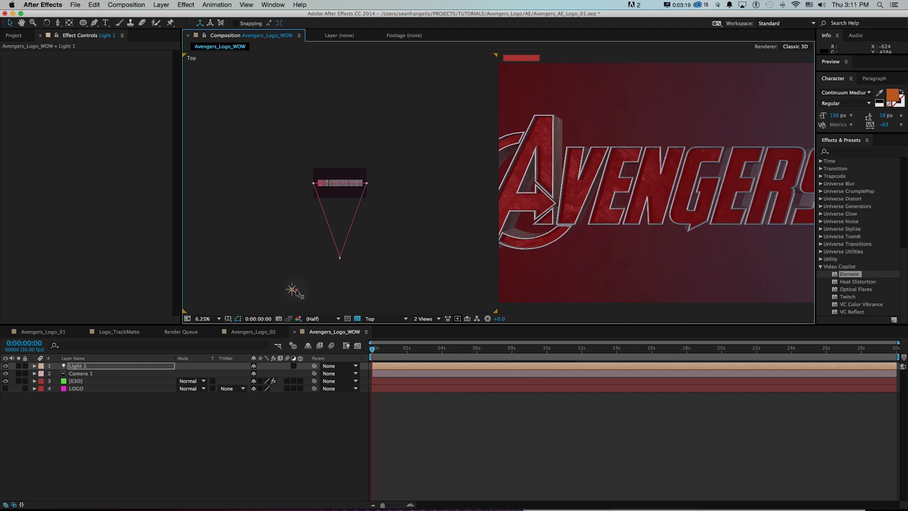
Switch the side view to Right and raise Light 1 above the camera's height.
{"action": "left_click", "coordinate": [385, 318]}
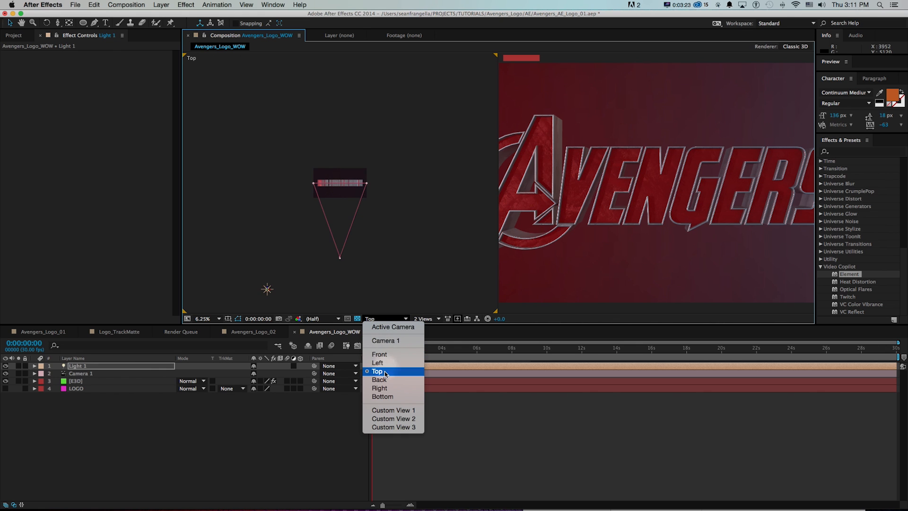
{"action": "left_click", "coordinate": [376, 388]}
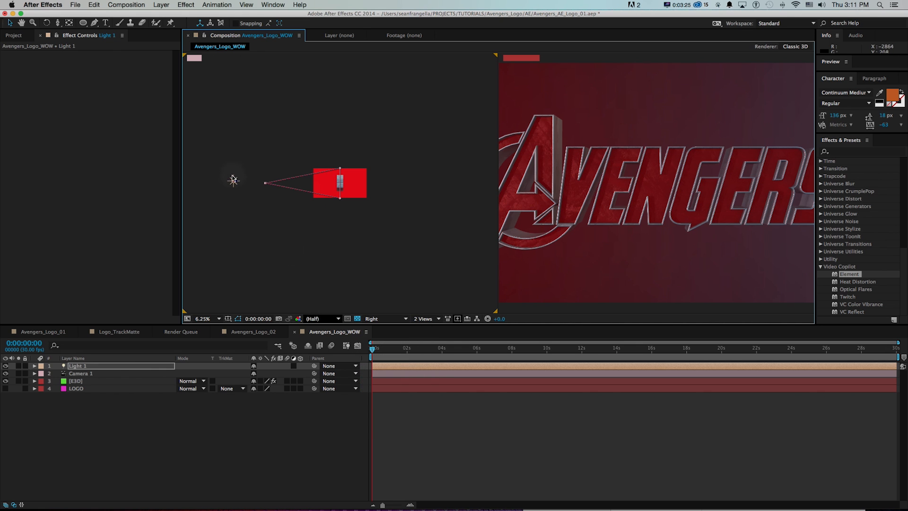
{"action": "left_click_drag", "start_coordinate": [235, 180], "coordinate": [240, 152]}
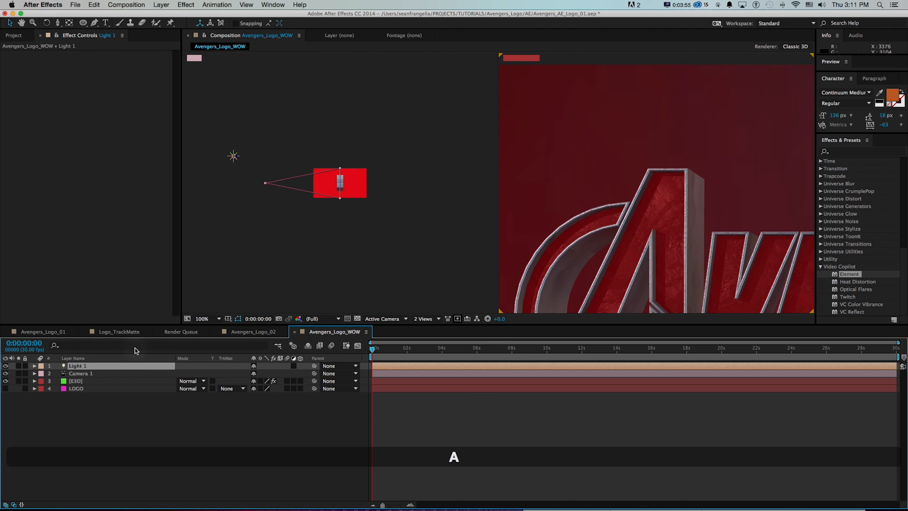
Reveal Light 1's options, toggle the light off and on, and set its Shadow Diffusion to 250 pixels.
{"action": "key", "text": "a"}
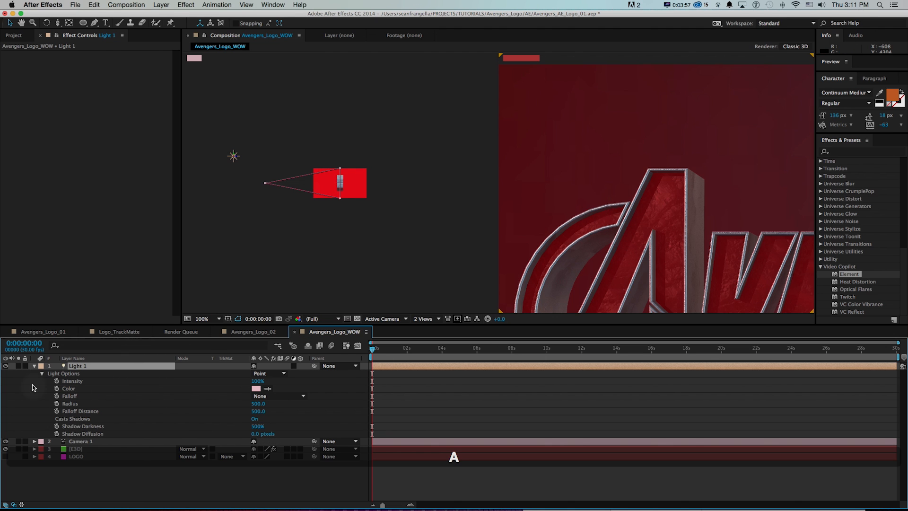
{"action": "left_click", "coordinate": [6, 366]}
{"action": "left_click", "coordinate": [6, 367]}
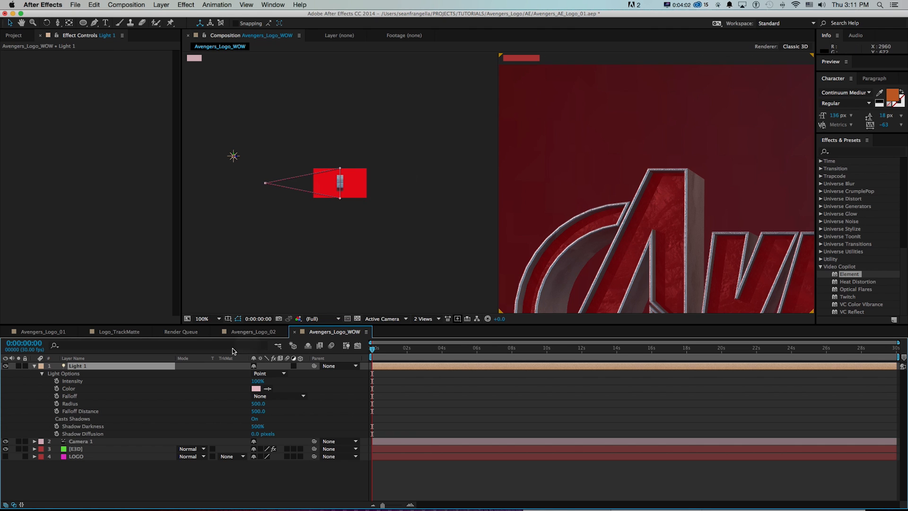
{"action": "left_click", "coordinate": [253, 433]}
{"action": "type", "text": "250"}
{"action": "key", "text": "Return"}
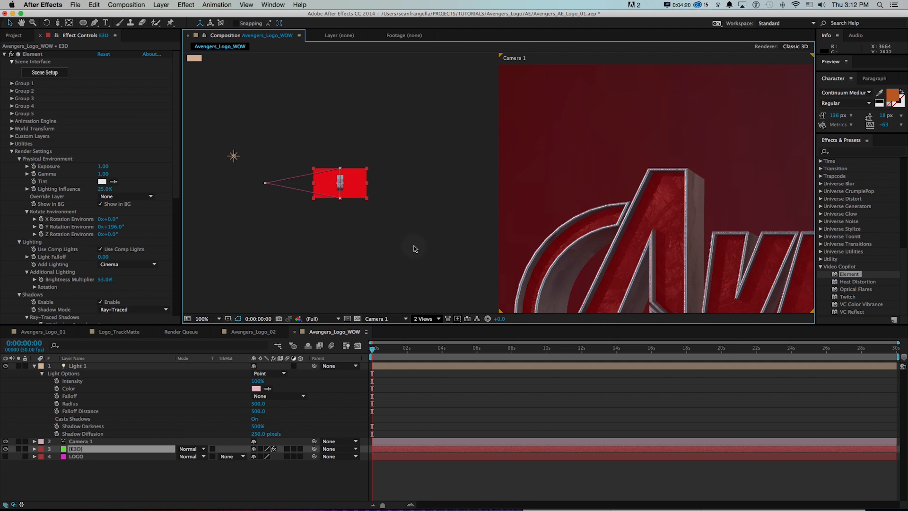
Return the side view to Top and shift Light 1 closer to the camera's centre line.
{"action": "left_click", "coordinate": [349, 272]}
{"action": "left_click", "coordinate": [396, 318]}
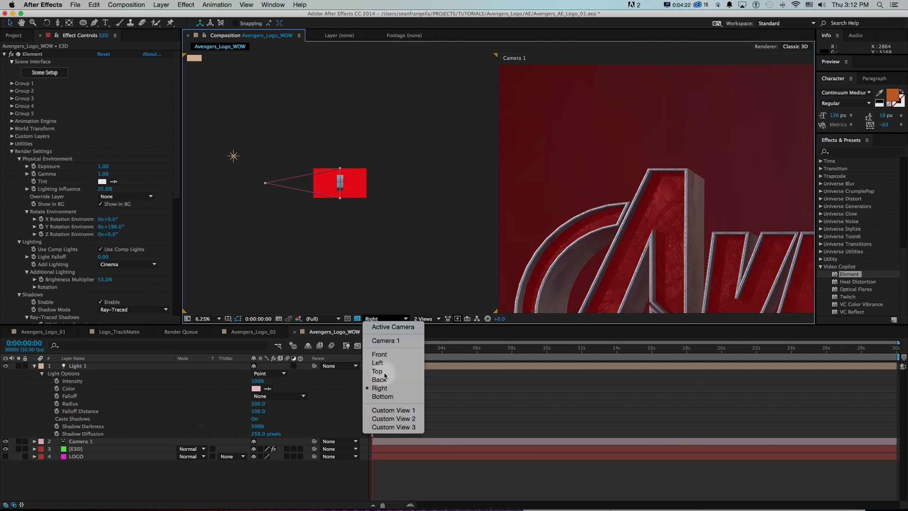
{"action": "left_click", "coordinate": [378, 365]}
{"action": "key", "text": "v"}
{"action": "left_click", "coordinate": [267, 290]}
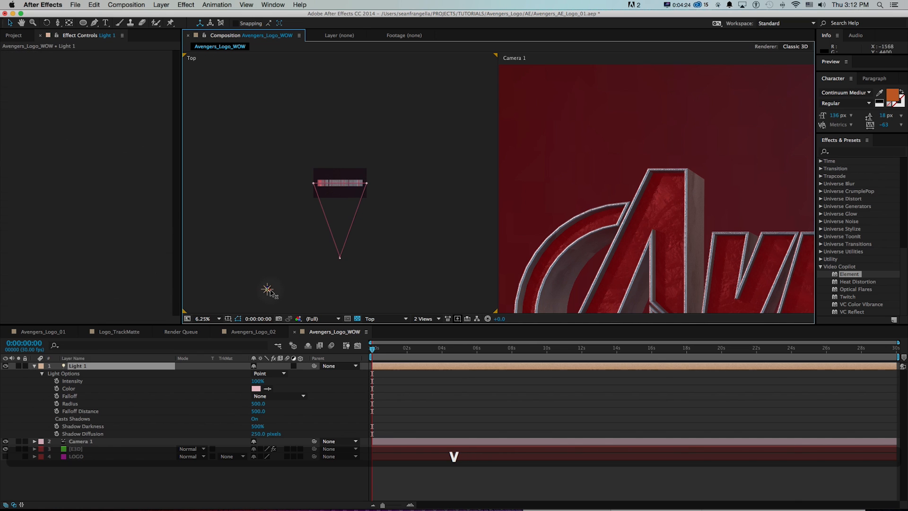
{"action": "left_click_drag", "start_coordinate": [299, 290], "coordinate": [310, 290]}
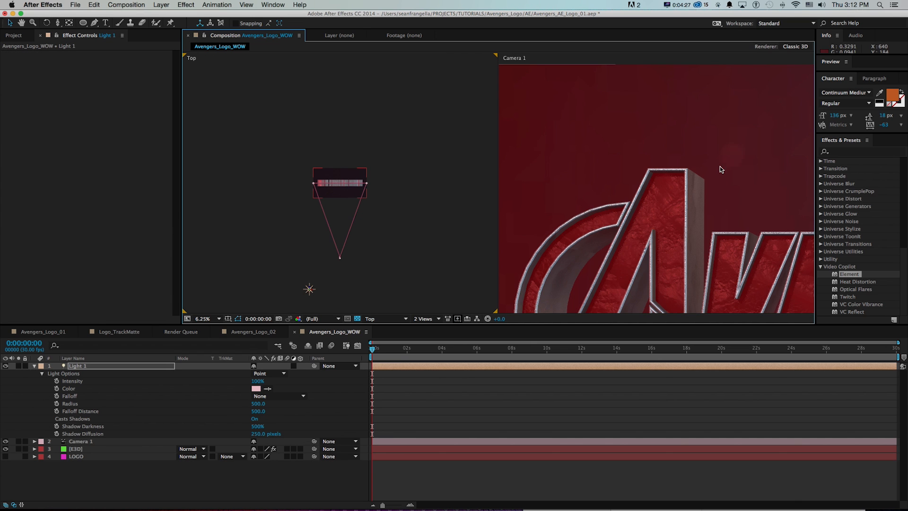
{"action": "key", "text": "space"}
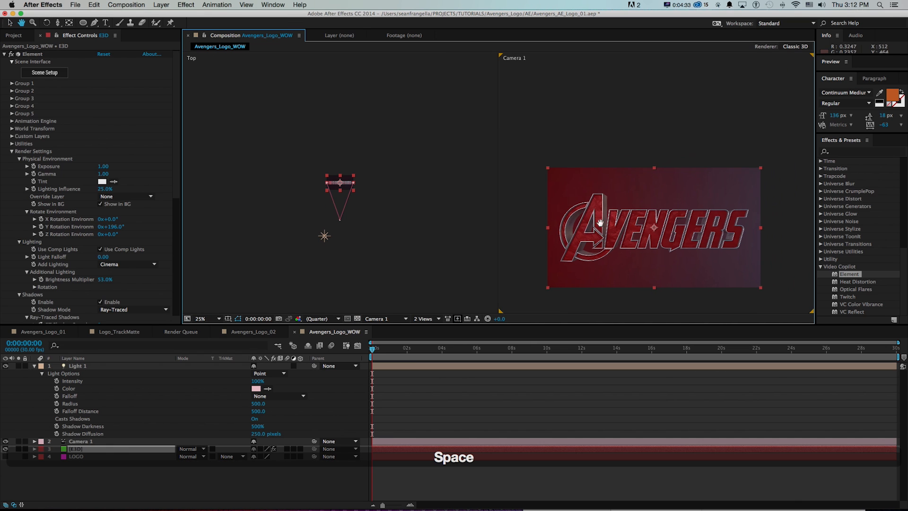
Change Light 1's colour to a stronger pinkish red (FF5C68) and its intensity to 176%.
{"action": "left_click", "coordinate": [324, 236]}
{"action": "key", "text": "shift+super+y"}
{"action": "left_click", "coordinate": [158, 191]}
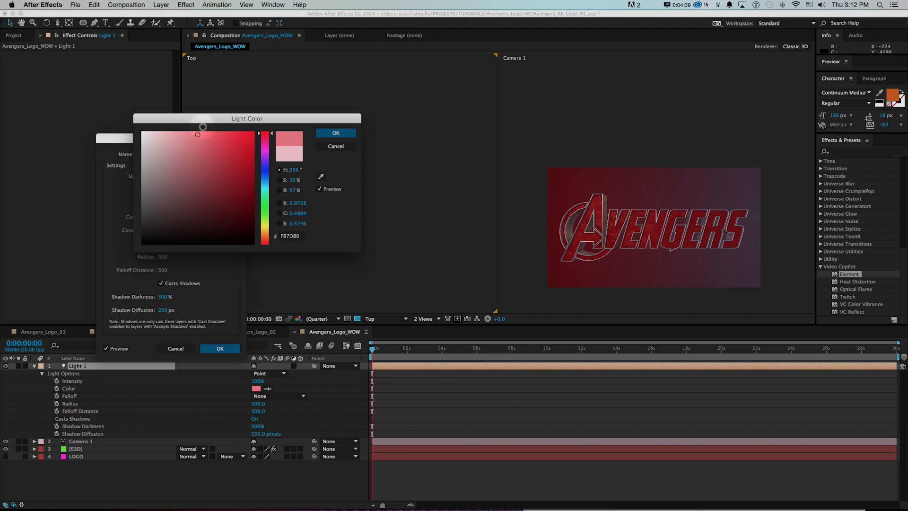
{"action": "left_click", "coordinate": [228, 132]}
{"action": "mouse_move", "coordinate": [227, 163]}
{"action": "left_mouse_down"}
{"action": "mouse_move", "coordinate": [238, 118]}
{"action": "mouse_move", "coordinate": [223, 146]}
{"action": "mouse_move", "coordinate": [227, 112]}
{"action": "mouse_move", "coordinate": [244, 118]}
{"action": "mouse_move", "coordinate": [213, 122]}
{"action": "left_mouse_up"}
{"action": "left_click", "coordinate": [335, 133]}
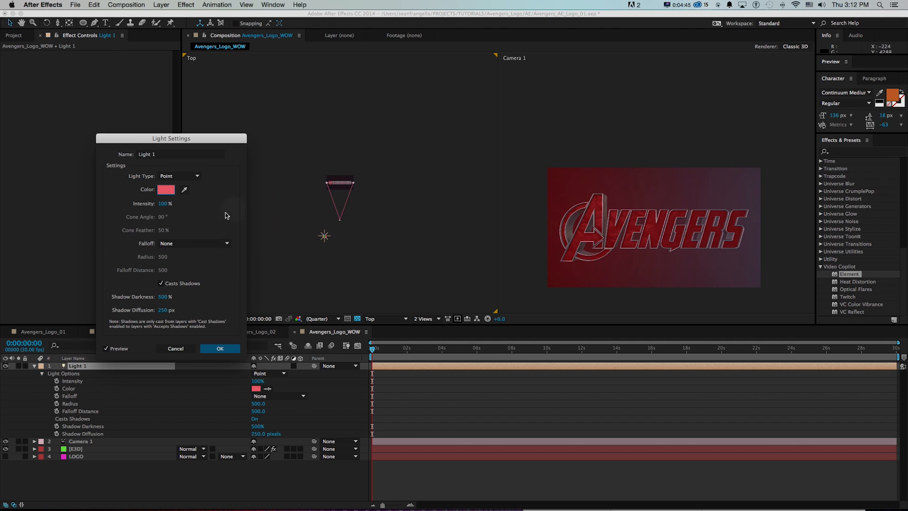
{"action": "left_click_drag", "start_coordinate": [160, 203], "coordinate": [172, 202]}
{"action": "key", "text": "Return"}
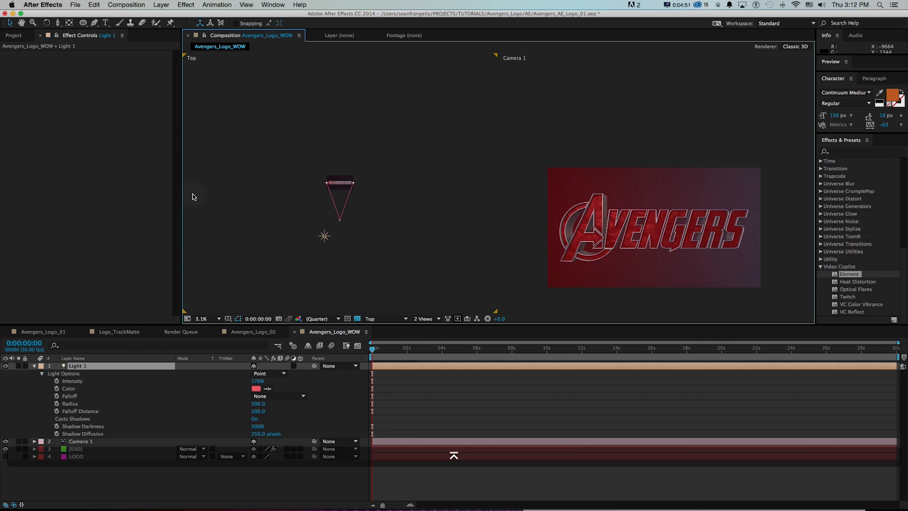
Duplicate Light 1 and move the copy to the opposite side of the camera in the Top view.
{"action": "key", "text": "z"}
{"action": "left_click", "coordinate": [337, 237]}
{"action": "key", "text": "v"}
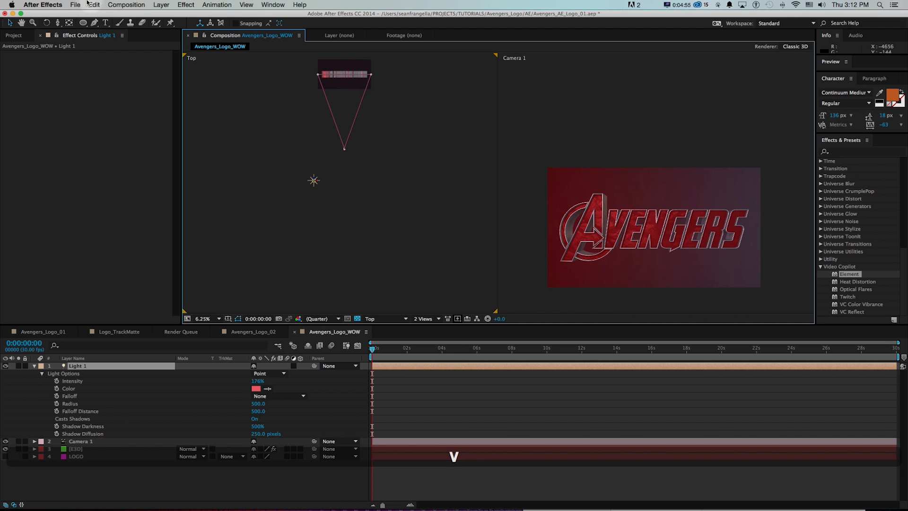
{"action": "left_click", "coordinate": [92, 5]}
{"action": "left_click", "coordinate": [107, 110]}
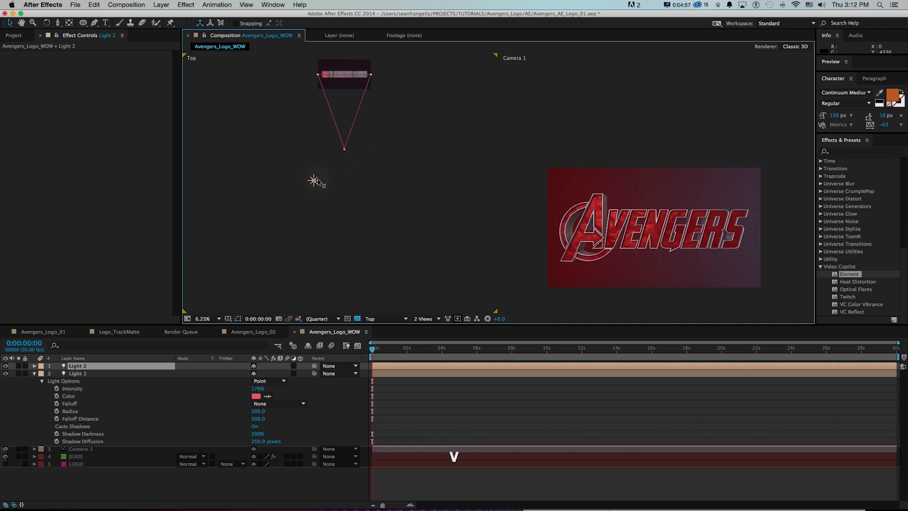
{"action": "left_click_drag", "start_coordinate": [315, 182], "coordinate": [430, 183]}
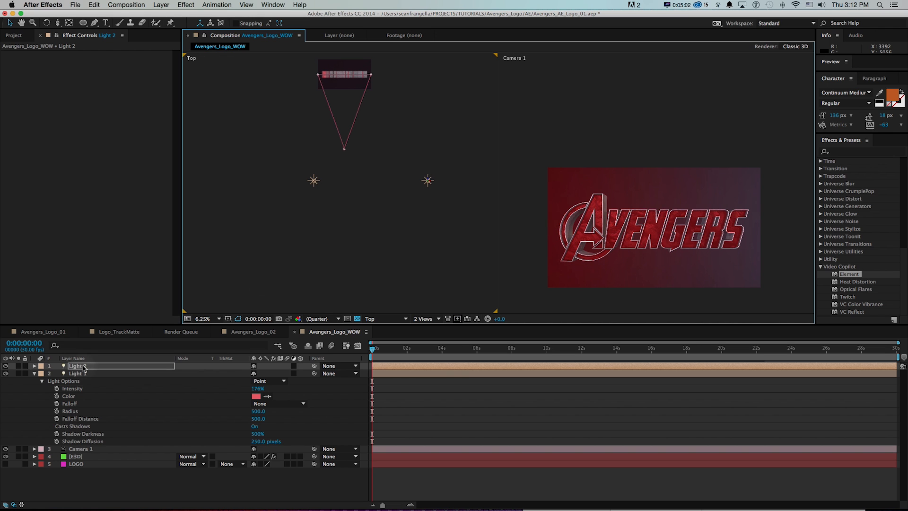
Reveal Light 2's options and change its colour to a light violet-blue.
{"action": "key", "text": "a"}
{"action": "key", "text": "a"}
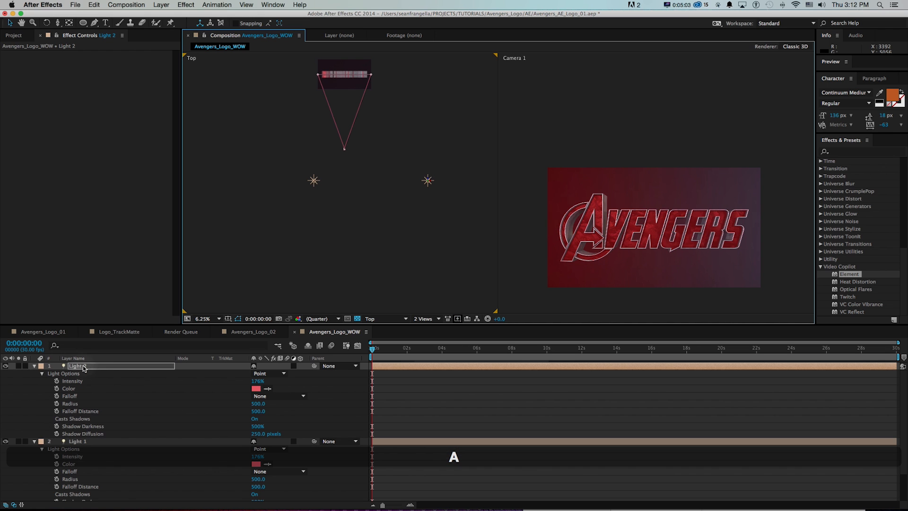
{"action": "left_click", "coordinate": [256, 388]}
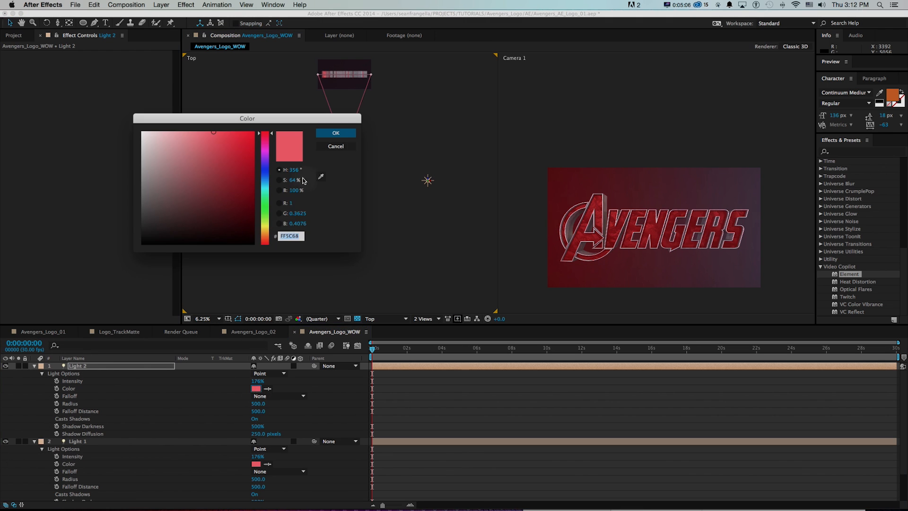
{"action": "left_click", "coordinate": [265, 168]}
{"action": "left_click_drag", "start_coordinate": [240, 154], "coordinate": [191, 122]}
{"action": "left_click", "coordinate": [335, 133]}
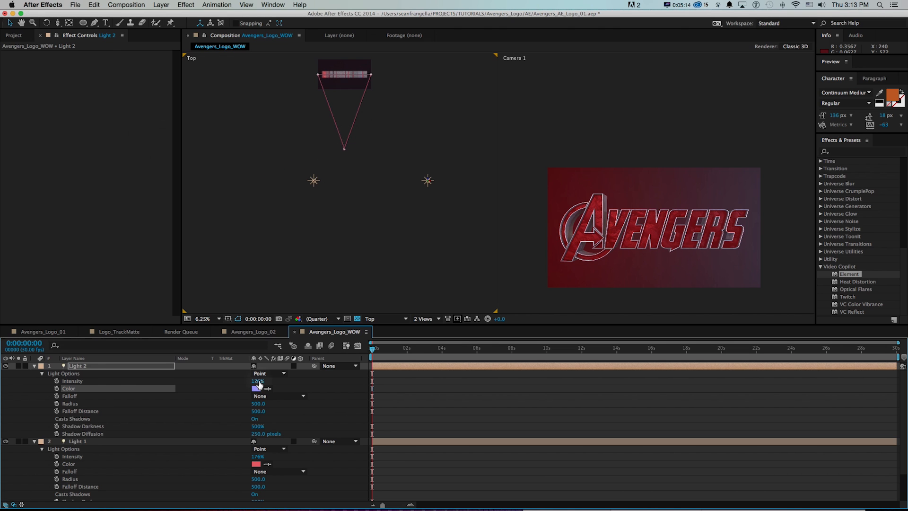
Set Light 2's intensity to 100% and check the lit logo up close in the Camera 1 view.
{"action": "left_click", "coordinate": [258, 382]}
{"action": "type", "text": "100"}
{"action": "key", "text": "Return"}
{"action": "key", "text": "z"}
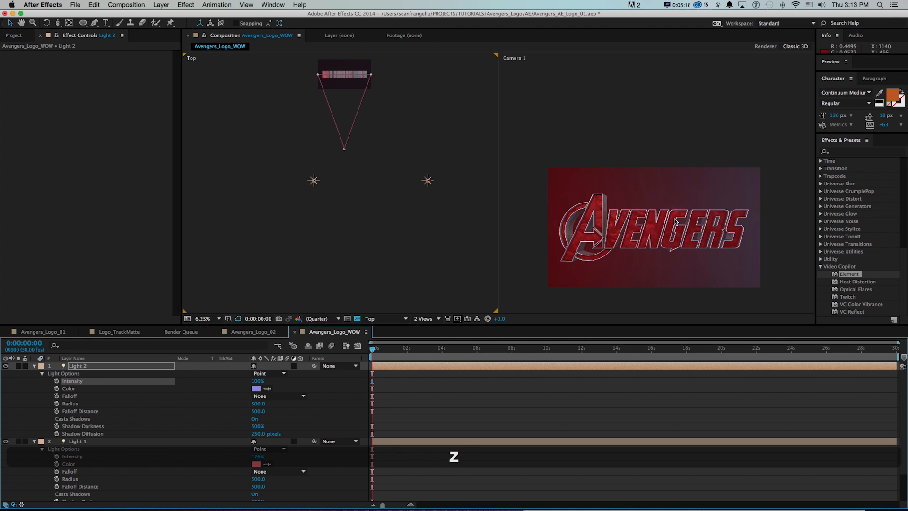
{"action": "left_click", "coordinate": [657, 221]}
{"action": "key", "text": "v"}
{"action": "key", "text": "space"}
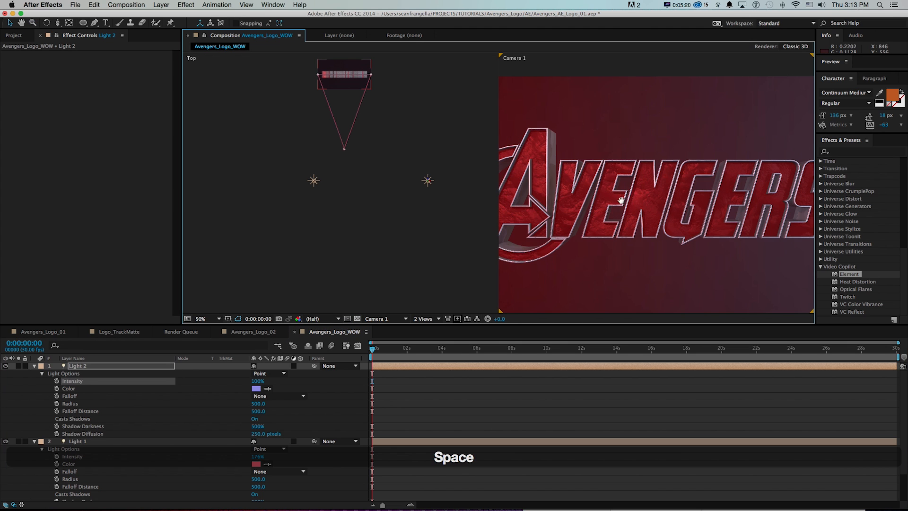
{"action": "left_click_drag", "start_coordinate": [630, 199], "coordinate": [612, 203]}
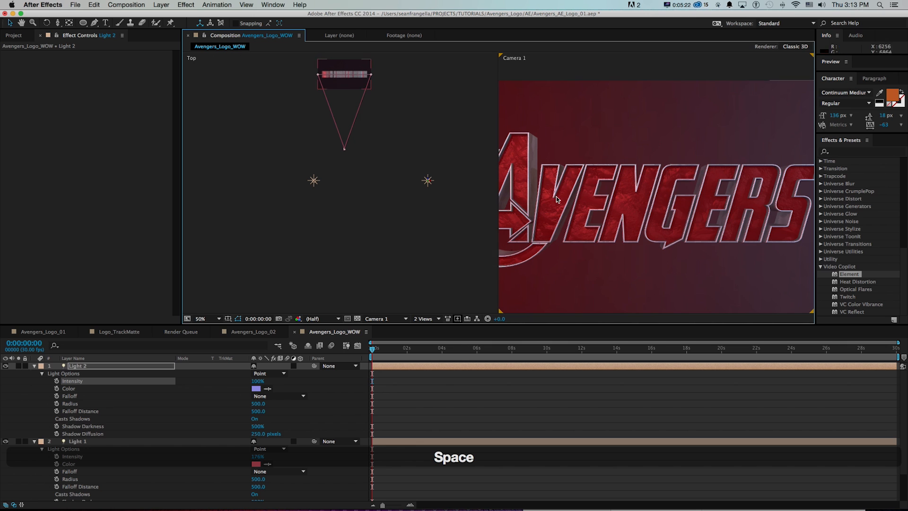
Set the Shadows value in the E3D layer's Element multi-pass mixer to 1.25.
{"action": "left_click", "coordinate": [458, 404]}
{"action": "key", "text": "u"}
{"action": "left_click", "coordinate": [112, 387]}
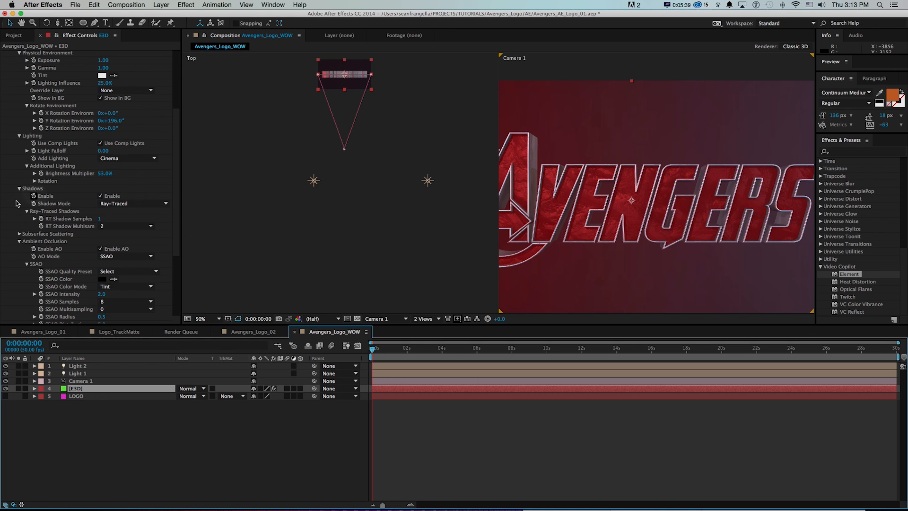
{"action": "scroll", "coordinate": [171, 249], "scroll_direction": "down", "scroll_amount": 10}
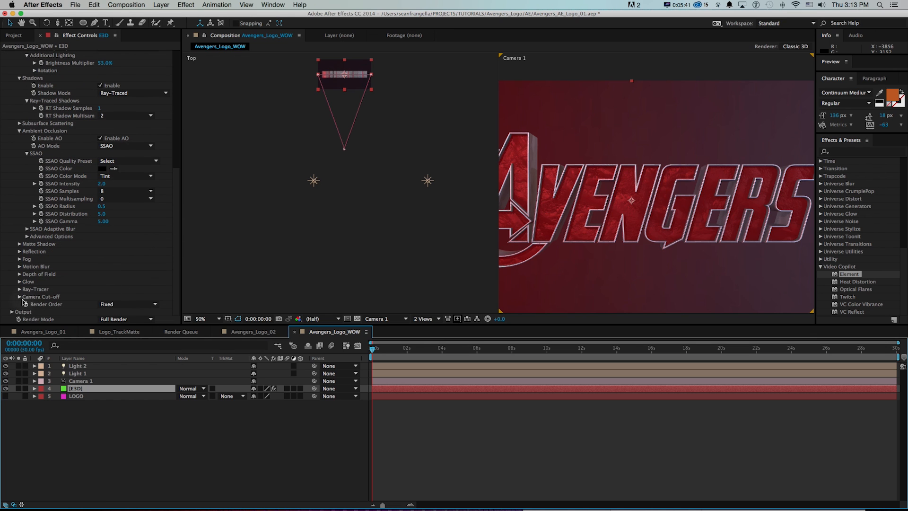
{"action": "left_click", "coordinate": [12, 312]}
{"action": "scroll", "coordinate": [21, 313], "scroll_direction": "down", "scroll_amount": 5}
{"action": "scroll", "coordinate": [152, 236], "scroll_direction": "down", "scroll_amount": 1}
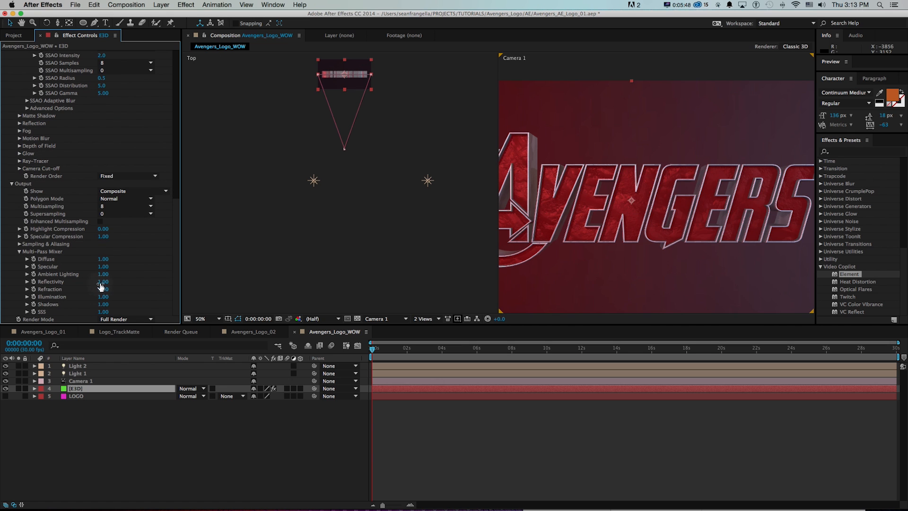
{"action": "left_click_drag", "start_coordinate": [100, 305], "coordinate": [125, 296]}
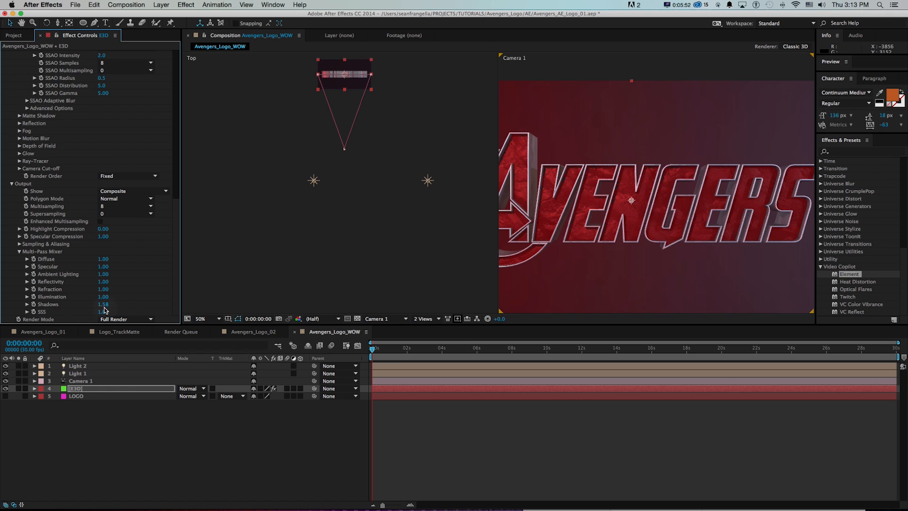
{"action": "left_click", "coordinate": [103, 305]}
{"action": "type", "text": "1.25"}
{"action": "key", "text": "Return"}
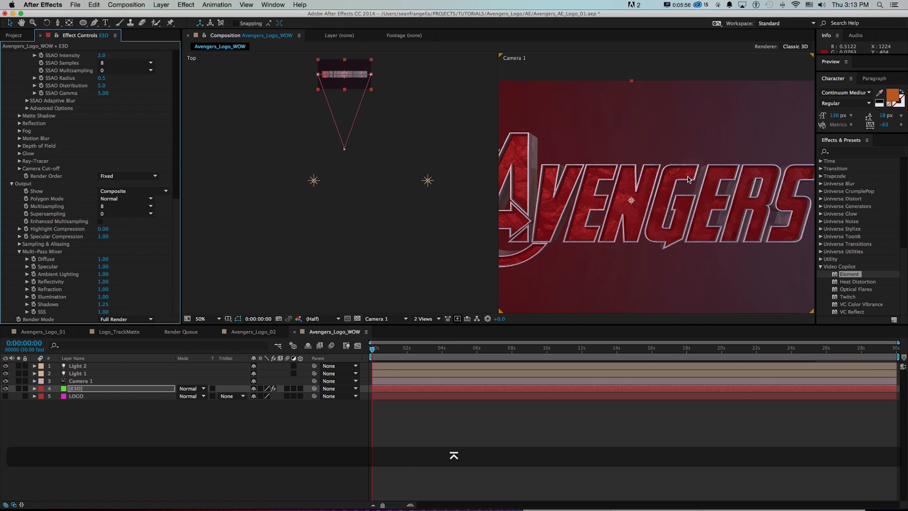
Move Light 2 inward, closer to the camera's axis, in the Top view.
{"action": "left_click_drag", "start_coordinate": [427, 180], "coordinate": [406, 184]}
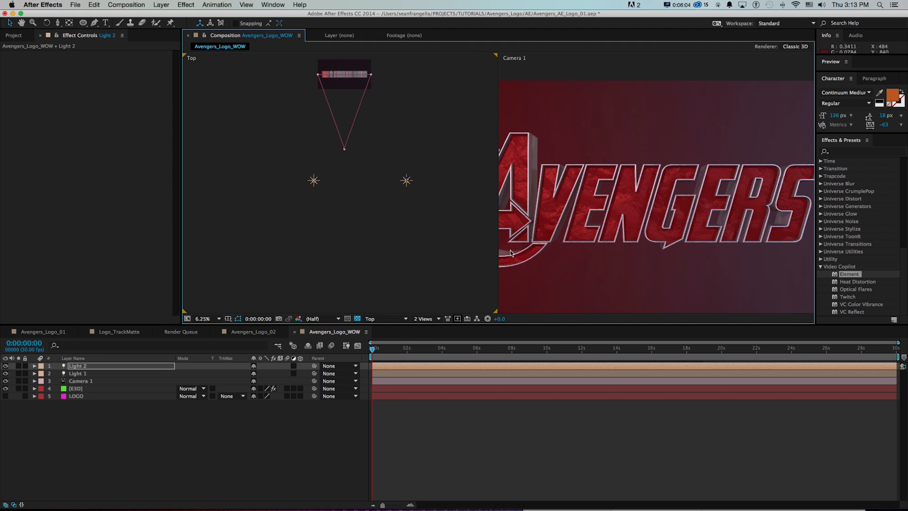
{"action": "left_click", "coordinate": [583, 237]}
{"action": "key", "text": "v"}
Return to a single Camera 1 view and stop Element from showing the environment behind the logo.
{"action": "left_click", "coordinate": [416, 320]}
{"action": "left_click", "coordinate": [428, 326]}
{"action": "key", "text": "space"}
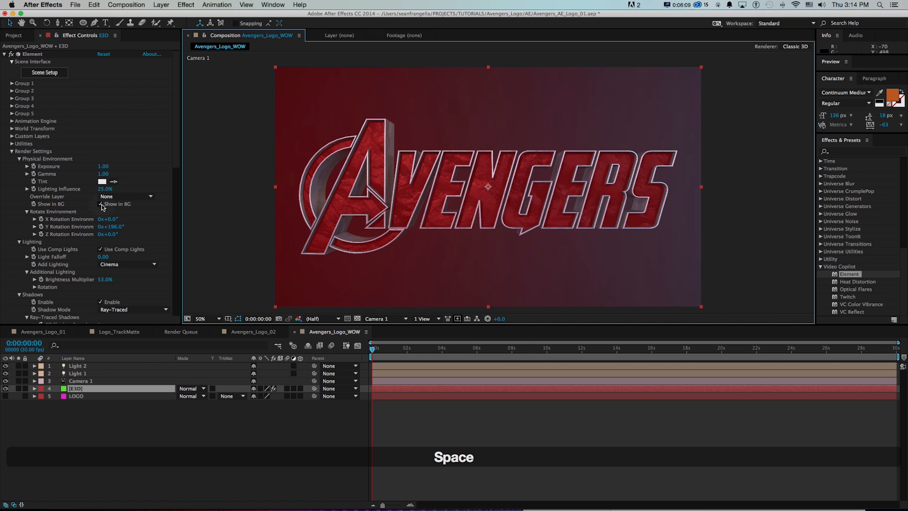
{"action": "left_click", "coordinate": [100, 205]}
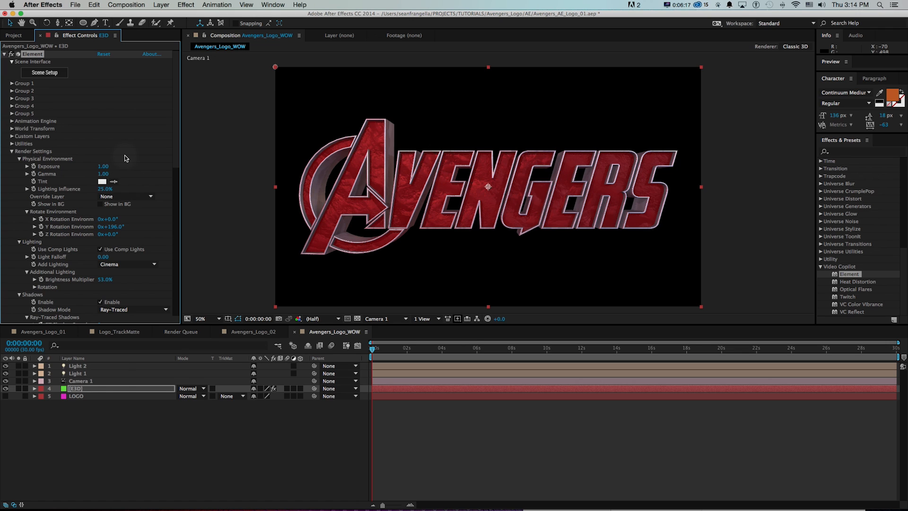
{"action": "left_click", "coordinate": [4, 55]}
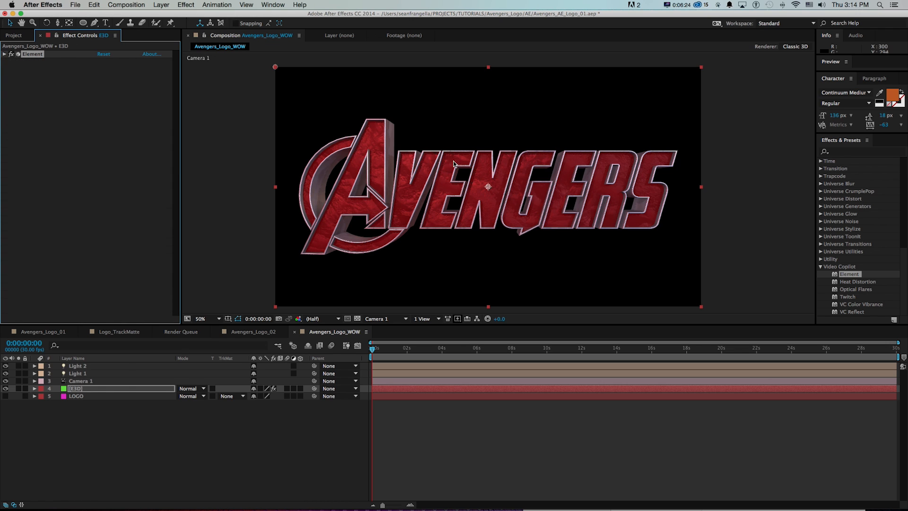
Apply the Curves effect to the E3D layer and shape the RGB curve with darker shadows for more contrast.
{"action": "left_click", "coordinate": [864, 153]}
{"action": "type", "text": "curves"}
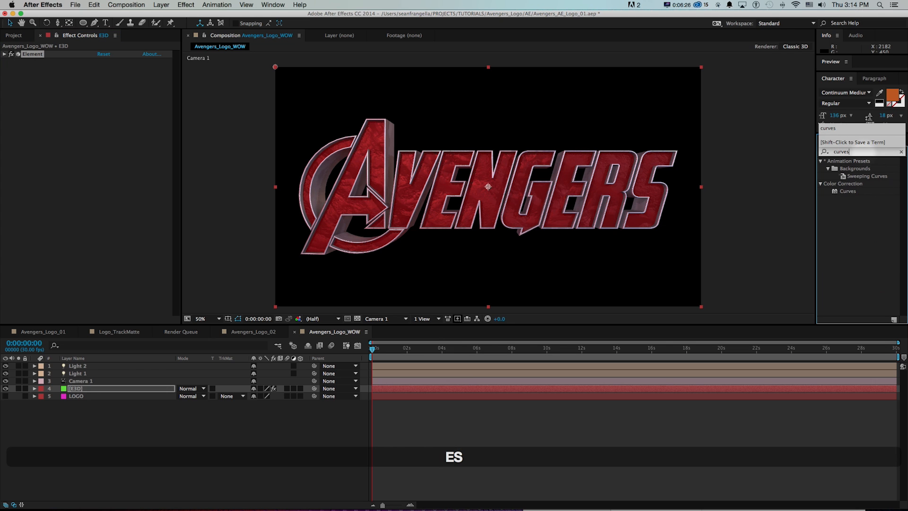
{"action": "left_click_drag", "start_coordinate": [847, 191], "coordinate": [58, 175]}
{"action": "left_click_drag", "start_coordinate": [94, 132], "coordinate": [95, 136]}
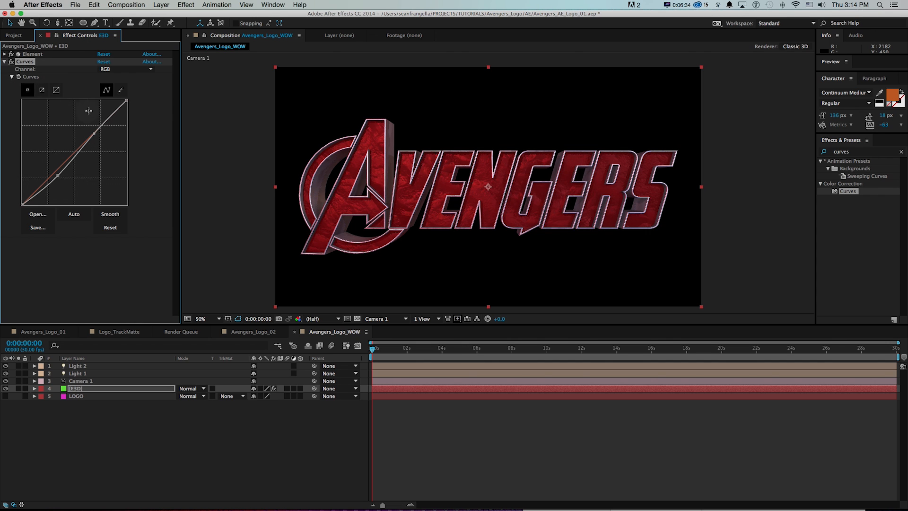
Try adjusting the midtones of the Red channel in the Curves effect.
{"action": "left_click", "coordinate": [111, 71]}
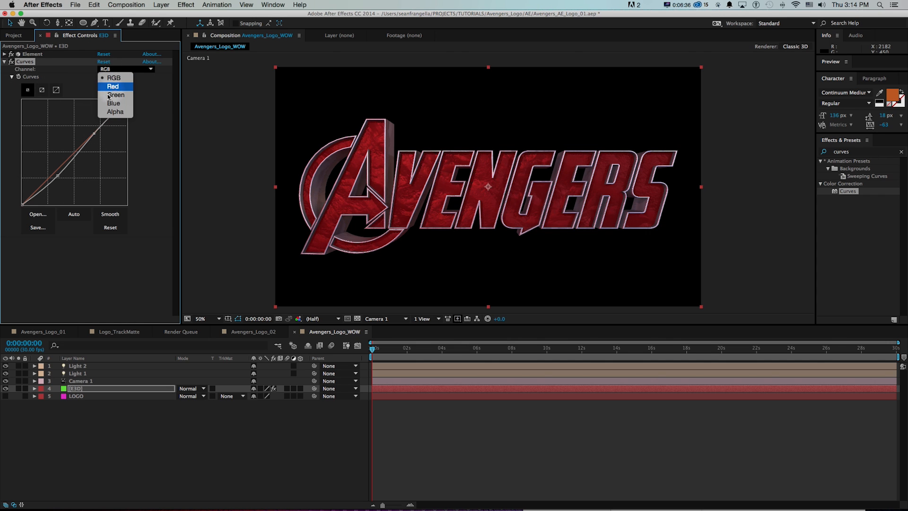
{"action": "left_click", "coordinate": [111, 87]}
{"action": "left_click_drag", "start_coordinate": [71, 156], "coordinate": [75, 157]}
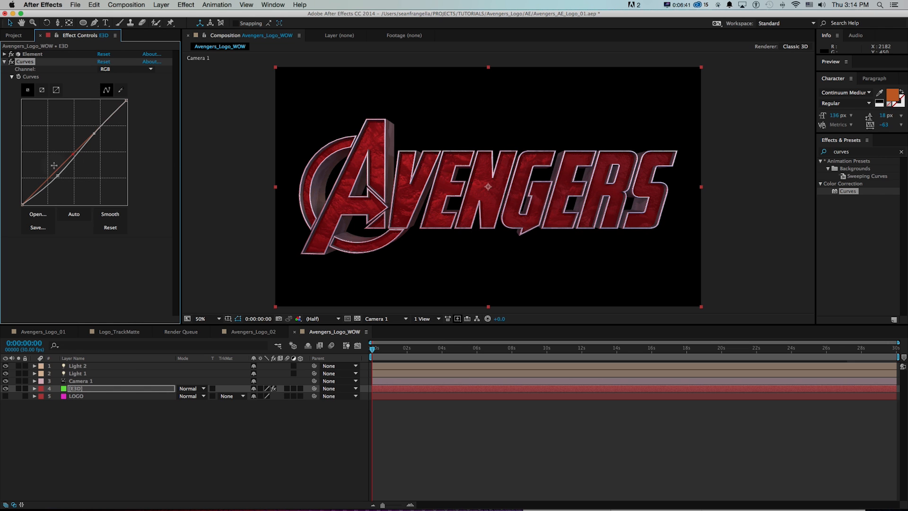
Slightly lift the shadow point of the RGB curve, then collapse Curves and expand the Element effect's settings.
{"action": "left_click_drag", "start_coordinate": [59, 176], "coordinate": [59, 173]}
{"action": "left_click", "coordinate": [4, 61]}
{"action": "left_click", "coordinate": [3, 54]}
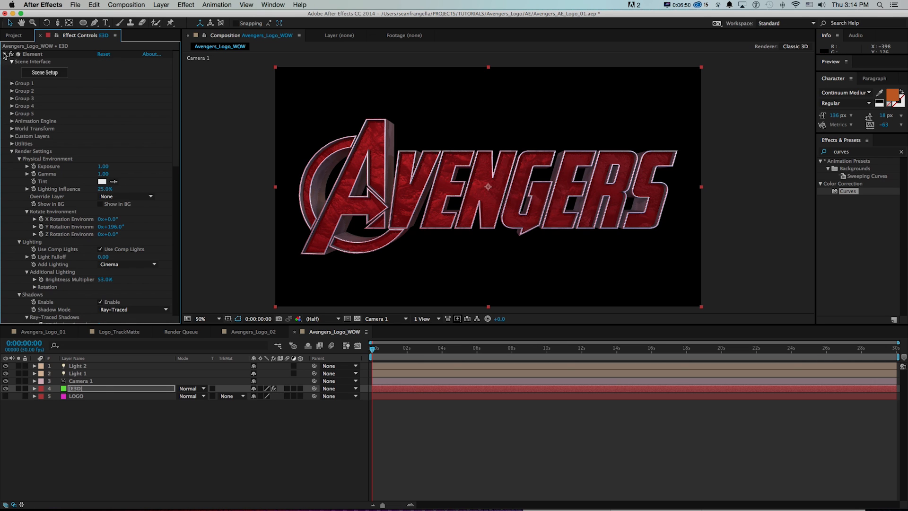
In Element's Scene Setup, set the gamma of the ice_blue material's Glossiness texture to 0.45.
{"action": "left_click", "coordinate": [41, 73]}
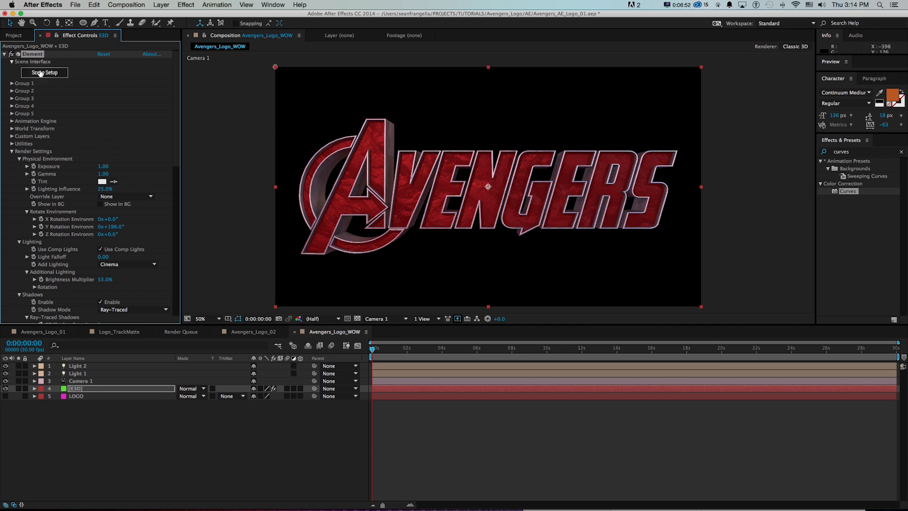
{"action": "scroll", "coordinate": [669, 350], "scroll_direction": "down", "scroll_amount": 5}
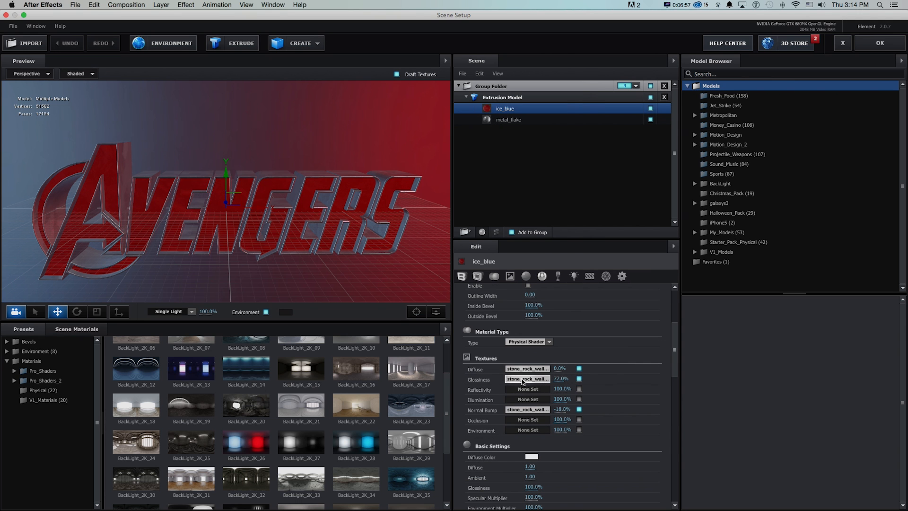
{"action": "left_click", "coordinate": [522, 379]}
{"action": "left_click_drag", "start_coordinate": [392, 94], "coordinate": [421, 99]}
{"action": "left_click_drag", "start_coordinate": [402, 135], "coordinate": [381, 137]}
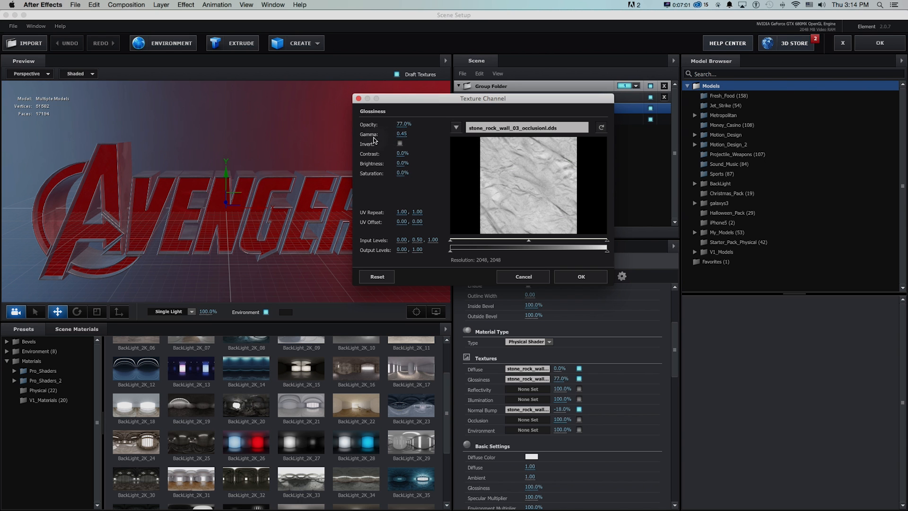
{"action": "key", "text": "Return"}
{"action": "scroll", "coordinate": [319, 234], "scroll_direction": "up", "scroll_amount": 6}
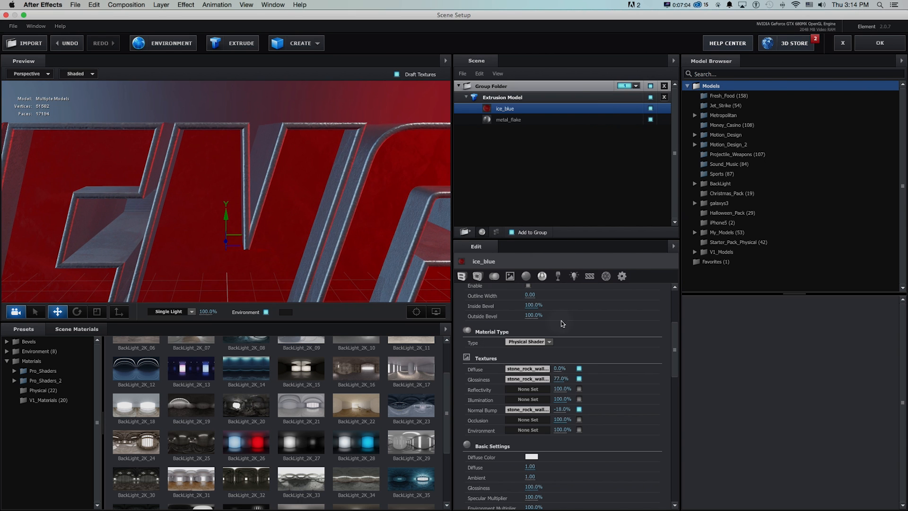
Readjust the gamma of the ice_blue Glossiness texture and apply the scene to the composition.
{"action": "left_click", "coordinate": [529, 379]}
{"action": "left_click_drag", "start_coordinate": [373, 128], "coordinate": [372, 132]}
{"action": "left_click", "coordinate": [542, 267]}
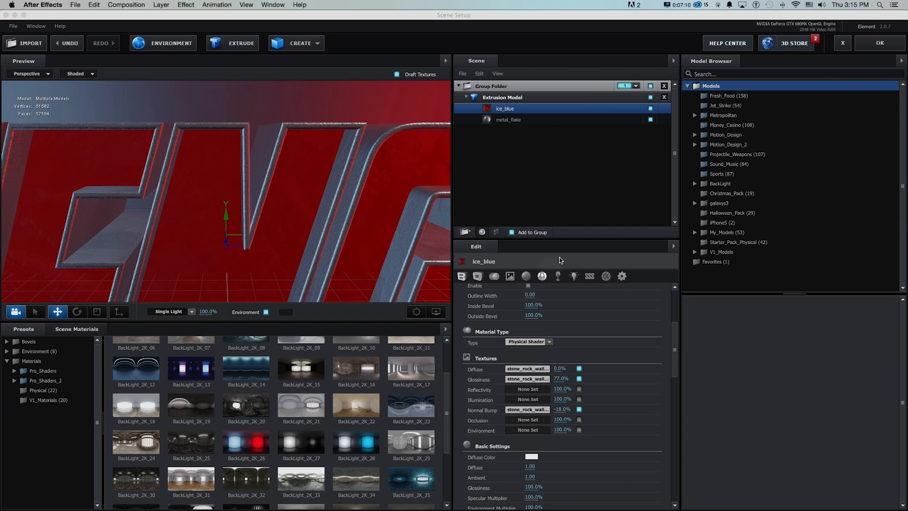
{"action": "left_click", "coordinate": [861, 47]}
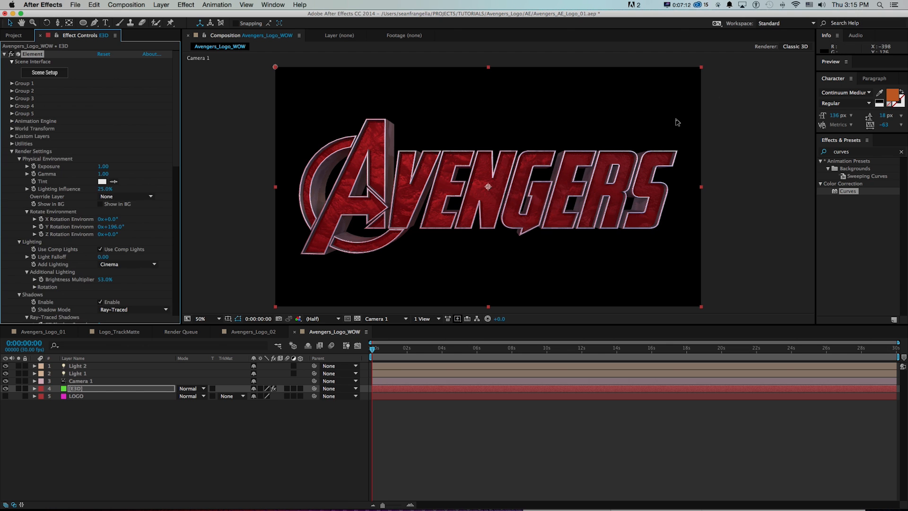
Set the ice_blue Glossiness texture's opacity to 52% and gamma to 1.01, and apply the scene.
{"action": "left_click", "coordinate": [38, 73]}
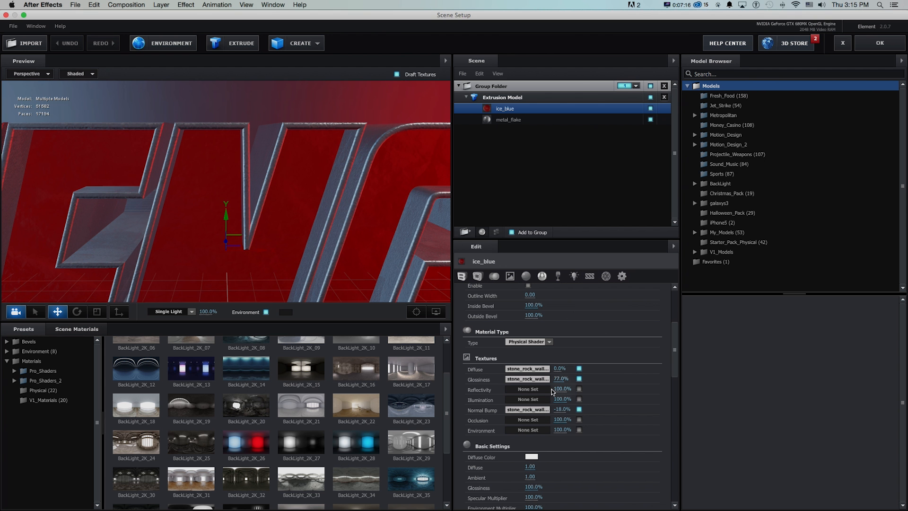
{"action": "left_click", "coordinate": [529, 379]}
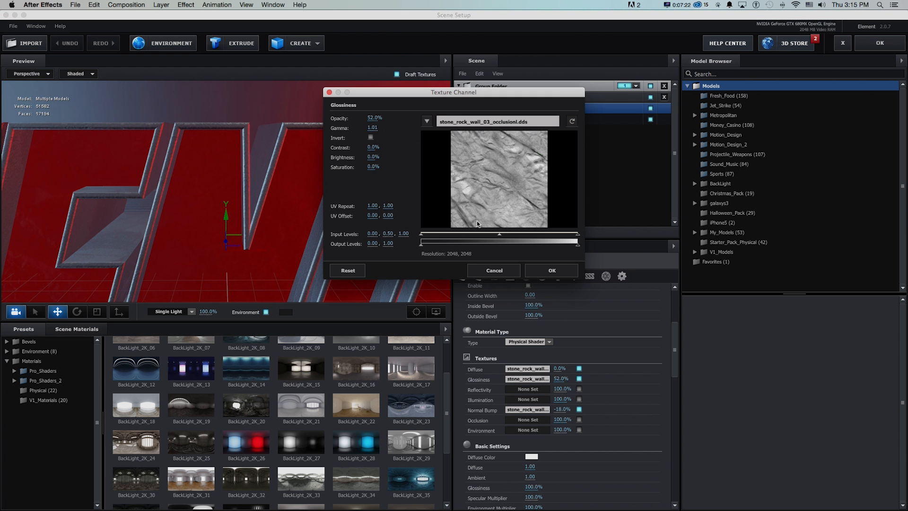
{"action": "left_click", "coordinate": [552, 270]}
{"action": "left_click", "coordinate": [879, 43]}
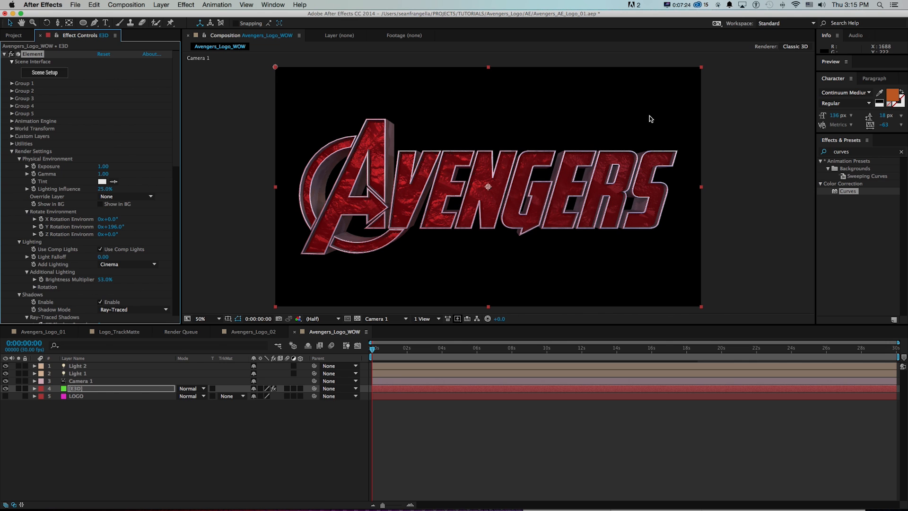
Lower the gamma of the ice_blue Glossiness texture below 1.01 and apply the scene.
{"action": "left_click", "coordinate": [40, 72]}
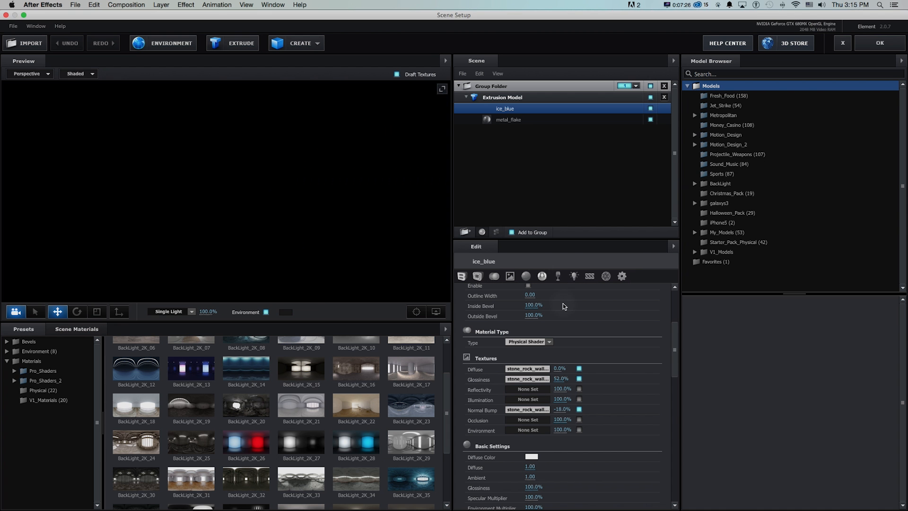
{"action": "left_click", "coordinate": [528, 378]}
{"action": "key", "text": "super+z"}
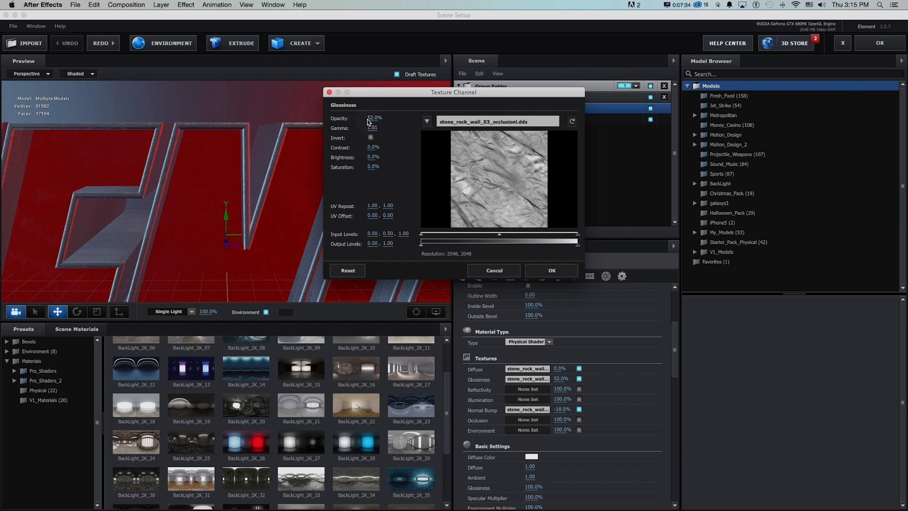
{"action": "left_click_drag", "start_coordinate": [372, 128], "coordinate": [336, 130]}
{"action": "left_click", "coordinate": [551, 270]}
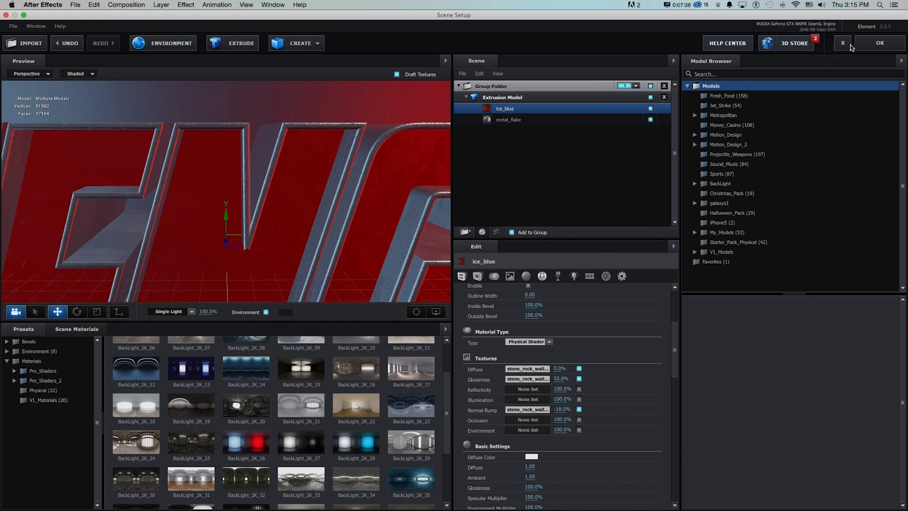
{"action": "left_click", "coordinate": [880, 43]}
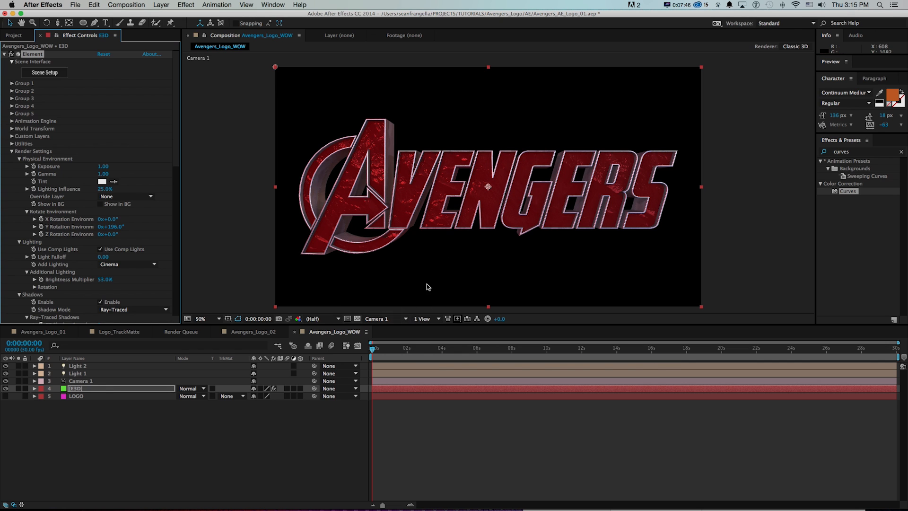
Show two views and move Light 1 outward and farther back from the logo in the Top view.
{"action": "left_click", "coordinate": [425, 318]}
{"action": "left_click", "coordinate": [438, 336]}
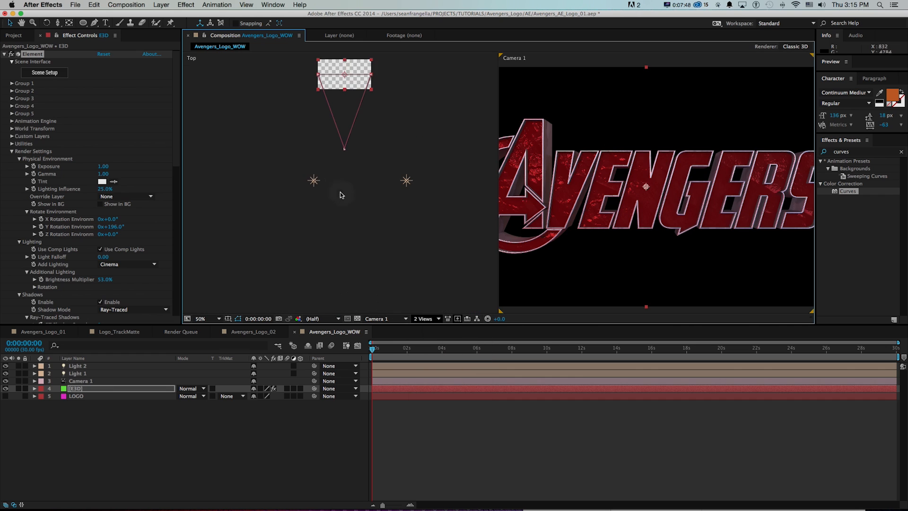
{"action": "left_click", "coordinate": [312, 181]}
{"action": "left_click_drag", "start_coordinate": [314, 185], "coordinate": [292, 182]}
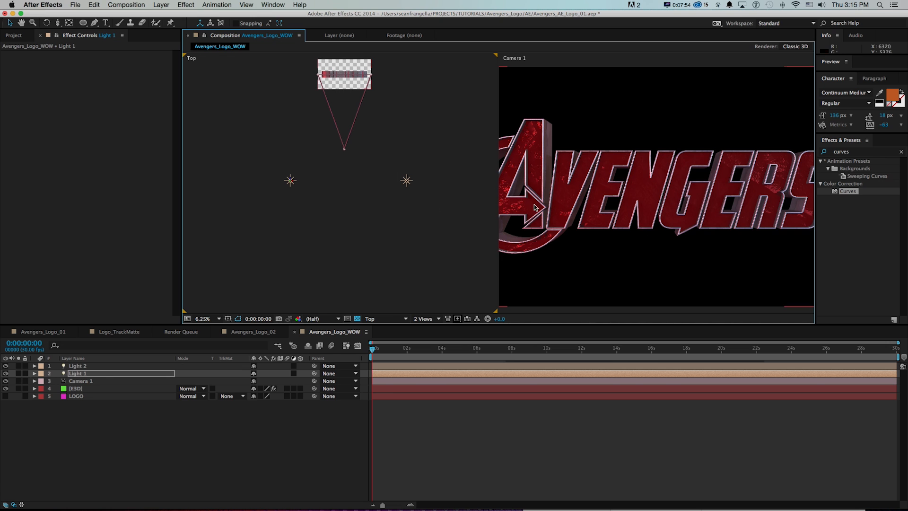
{"action": "left_click_drag", "start_coordinate": [294, 180], "coordinate": [297, 192]}
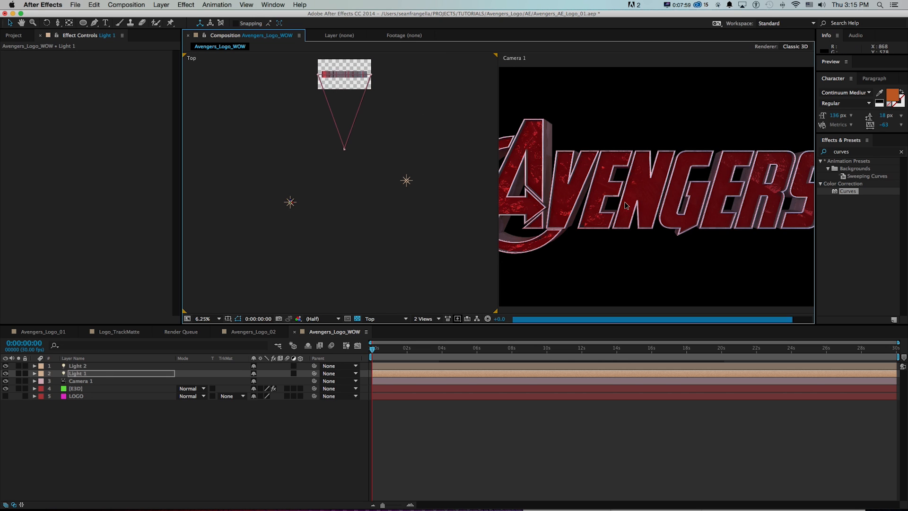
Return to a single Camera 1 view of the logo and save the project.
{"action": "left_click", "coordinate": [544, 303]}
{"action": "left_click", "coordinate": [426, 318]}
{"action": "left_click", "coordinate": [378, 320]}
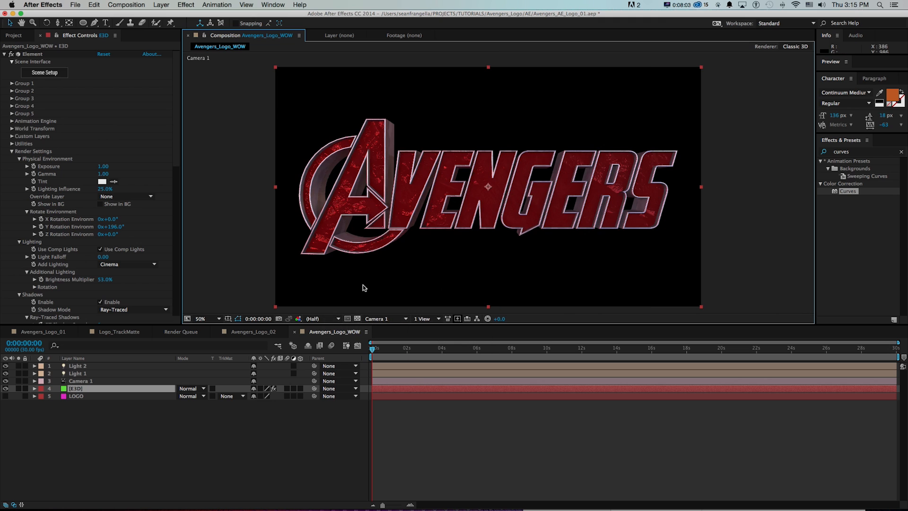
{"action": "key", "text": "super+s"}
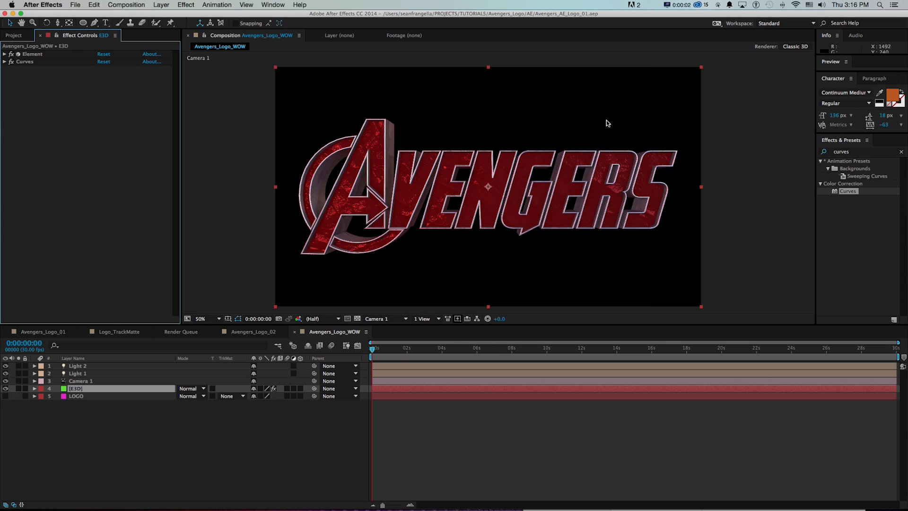
{"action": "left_click", "coordinate": [335, 408]}
{"action": "key", "text": "super+s"}
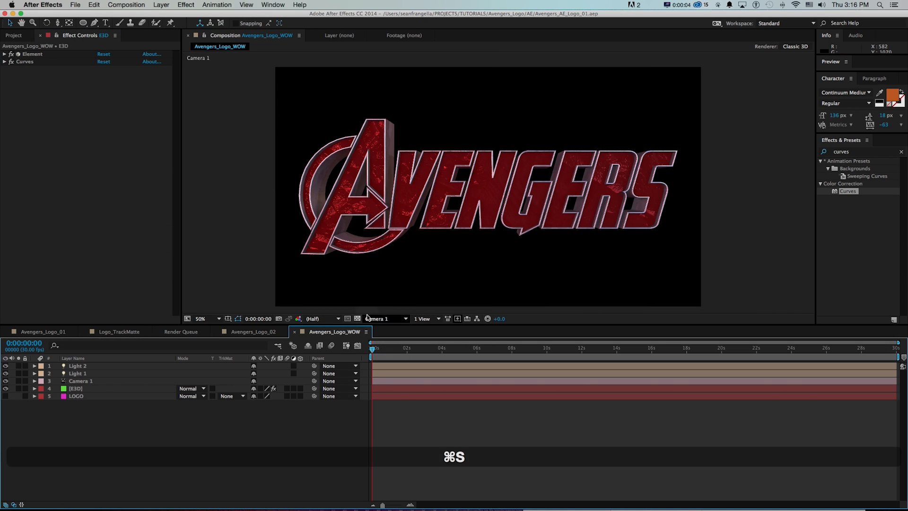
View the Avengers_Logo_01 composition for reference and go back to Avengers_Logo_WOW.
{"action": "left_click", "coordinate": [64, 333]}
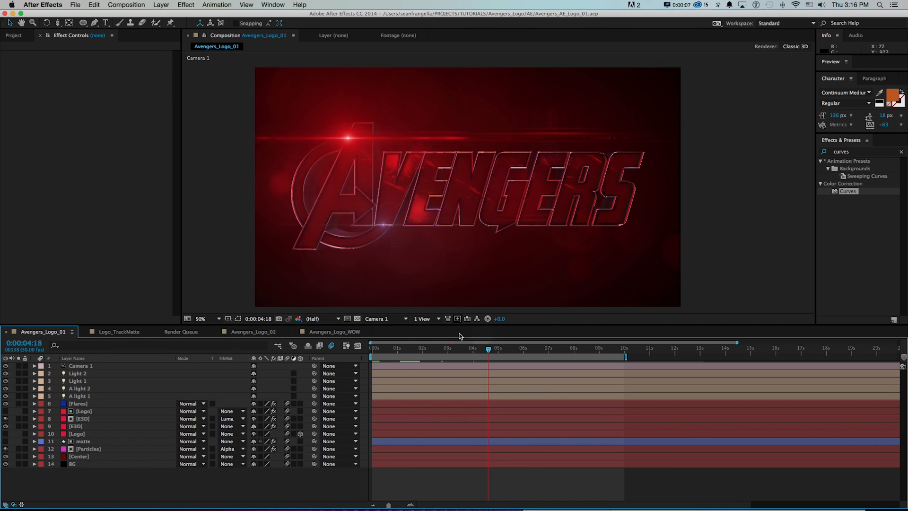
{"action": "left_click", "coordinate": [332, 332]}
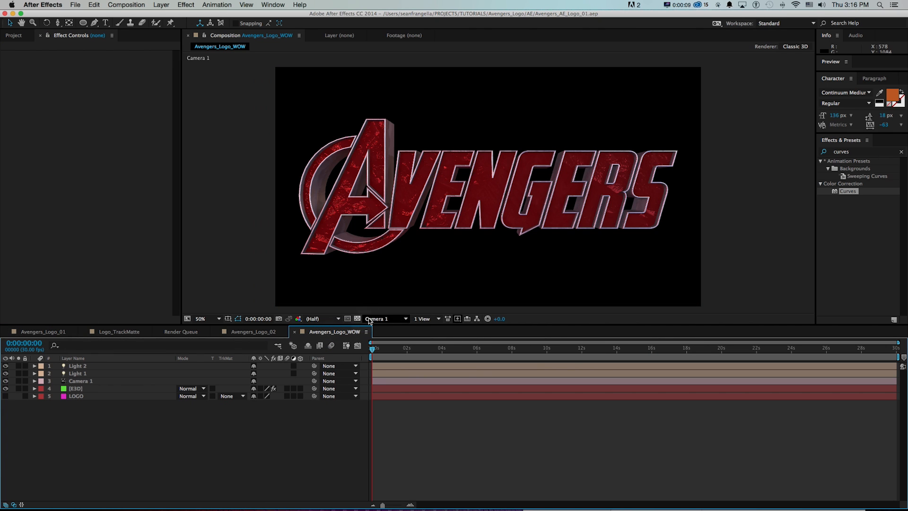
Add a black solid named BG and place it beneath all other layers of Avengers_Logo_WOW.
{"action": "key", "text": "space"}
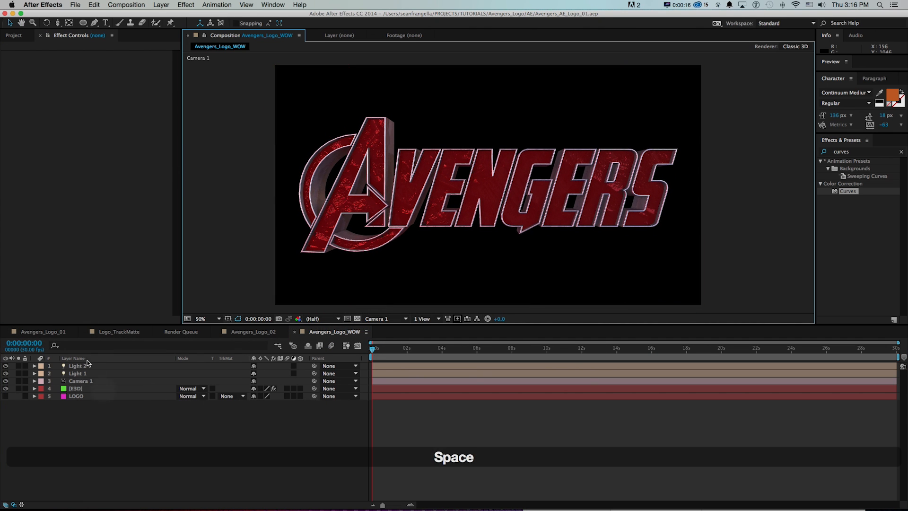
{"action": "left_click", "coordinate": [162, 5]}
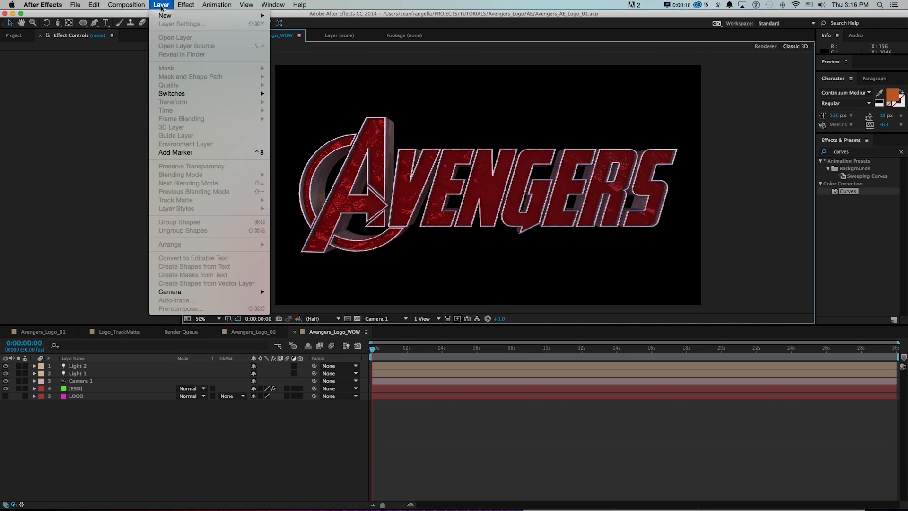
{"action": "mouse_move", "coordinate": [175, 15]}
{"action": "left_click", "coordinate": [280, 26]}
{"action": "type", "text": "BG"}
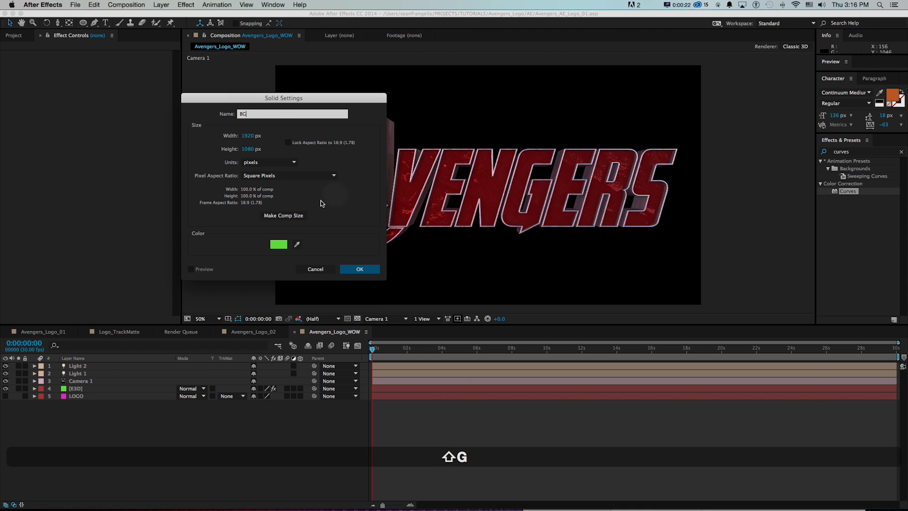
{"action": "left_click", "coordinate": [278, 245]}
{"action": "left_click", "coordinate": [254, 232]}
{"action": "left_click_drag", "start_coordinate": [265, 249], "coordinate": [267, 247]}
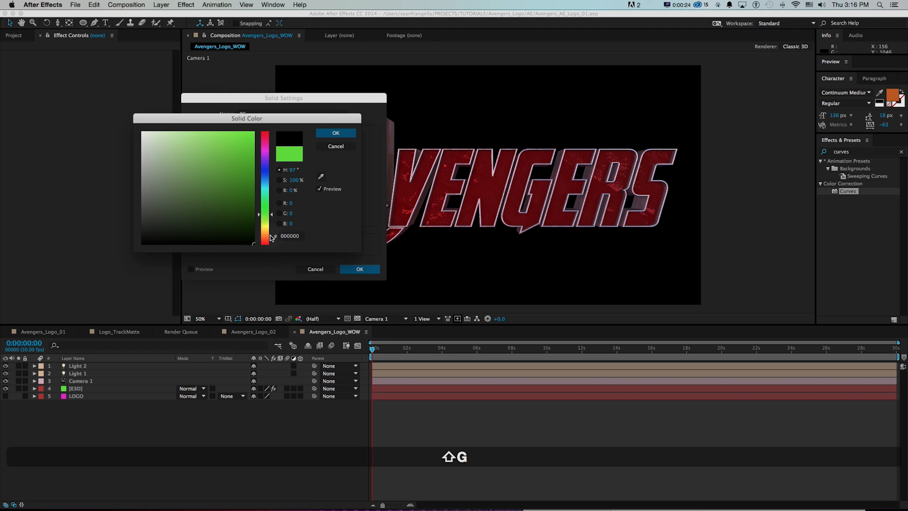
{"action": "key", "text": "Return"}
{"action": "key", "text": "Return"}
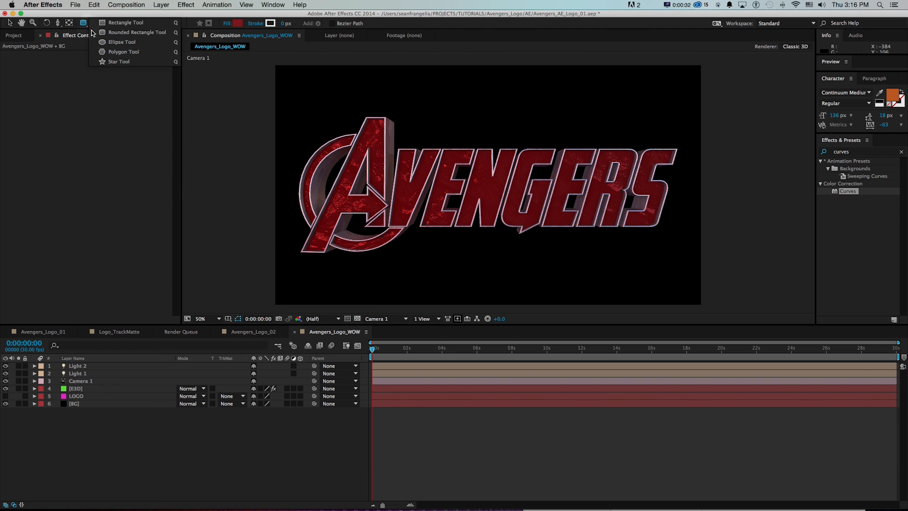
Draw a wide ellipse across the middle of the logo with the Ellipse tool, using dark red fill 8A0003.
{"action": "left_click", "coordinate": [102, 43]}
{"action": "left_click", "coordinate": [237, 23]}
{"action": "left_click_drag", "start_coordinate": [208, 147], "coordinate": [263, 182]}
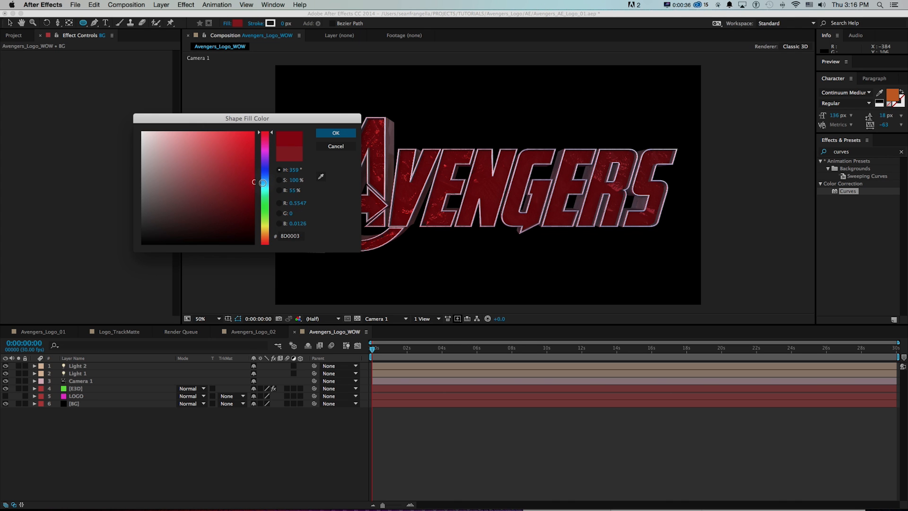
{"action": "left_click", "coordinate": [335, 133]}
{"action": "left_click_drag", "start_coordinate": [330, 127], "coordinate": [600, 263]}
{"action": "key", "text": "v"}
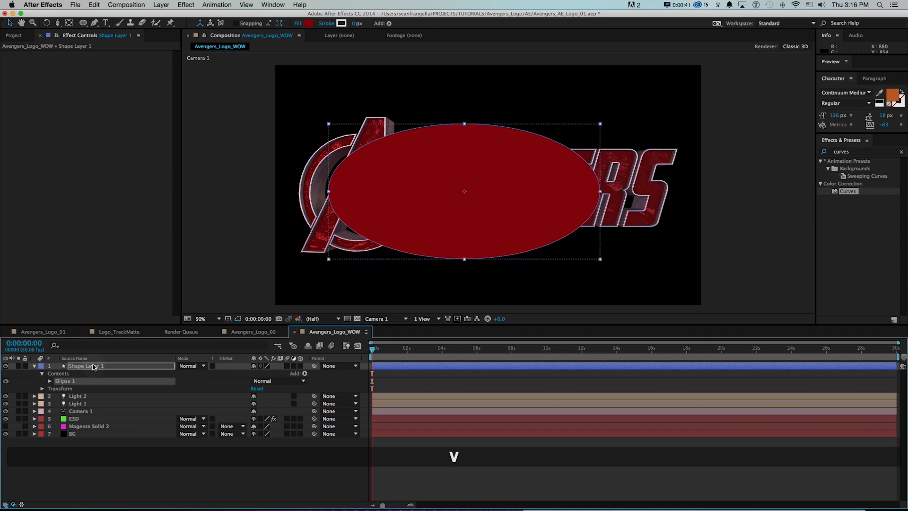
Rename the ellipse's shape layer haze and move it between the LOGO and BG layers.
{"action": "left_click", "coordinate": [506, 218]}
{"action": "key", "text": "Return"}
{"action": "type", "text": "haze"}
{"action": "key", "text": "Return"}
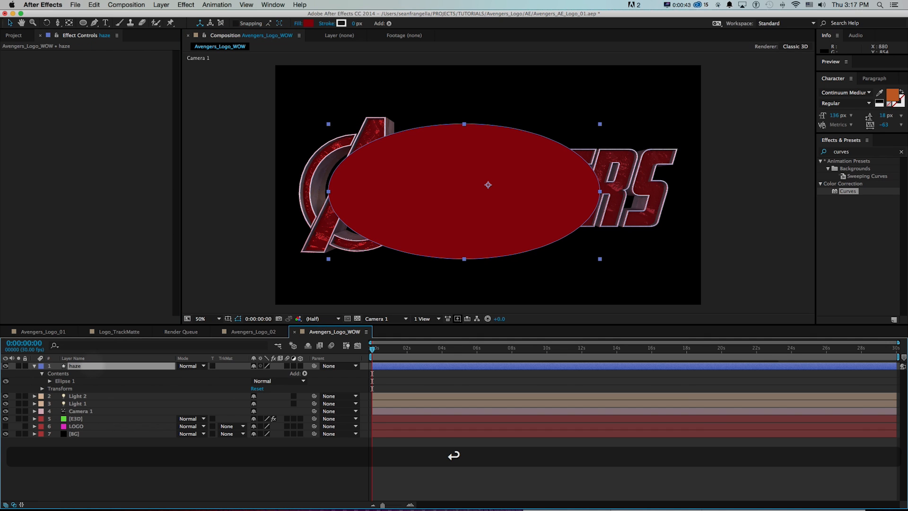
{"action": "left_click_drag", "start_coordinate": [87, 368], "coordinate": [234, 411]}
Set the haze layer's opacity to 52% and apply Fast Blur to it with a Blurriness of 200.
{"action": "key", "text": "t"}
{"action": "left_click", "coordinate": [864, 151]}
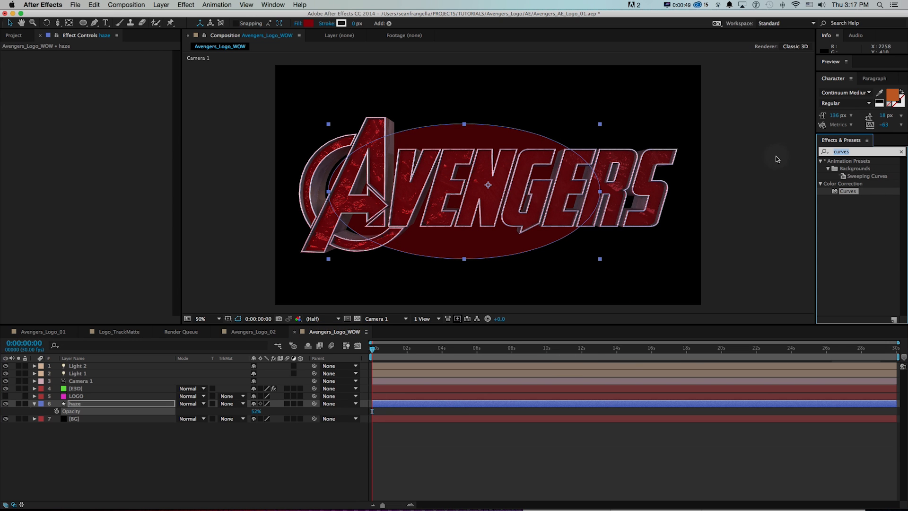
{"action": "type", "text": "fast blur"}
{"action": "double_click", "coordinate": [849, 176]}
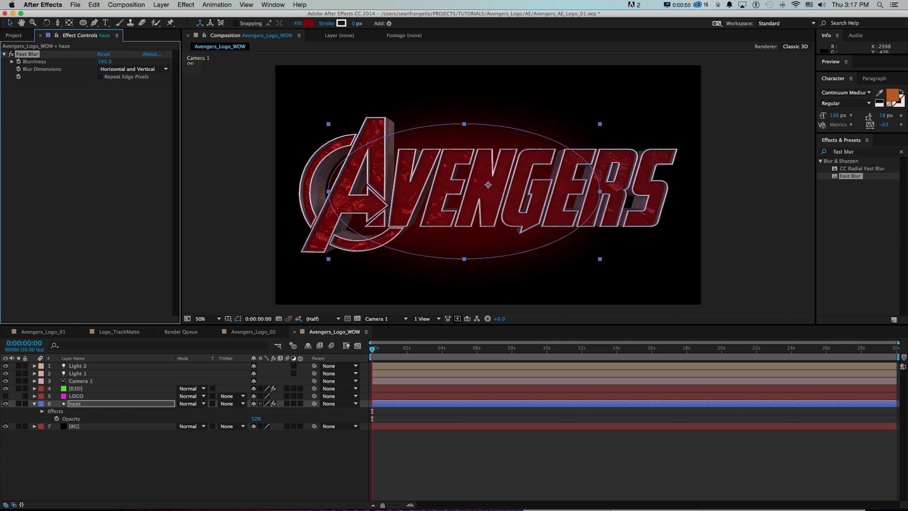
{"action": "left_click", "coordinate": [265, 452]}
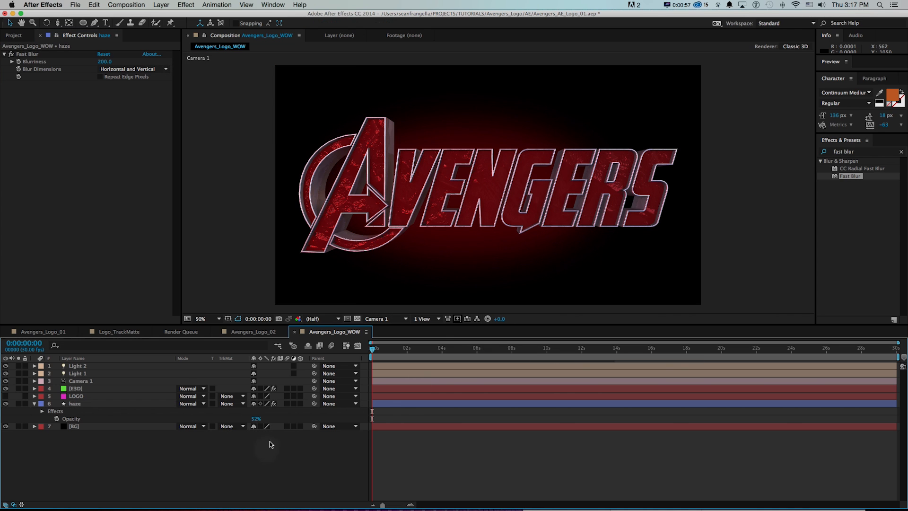
Raise the haze layer's Fast Blur Blurriness to 236 and save the project.
{"action": "left_click_drag", "start_coordinate": [101, 65], "coordinate": [115, 63]}
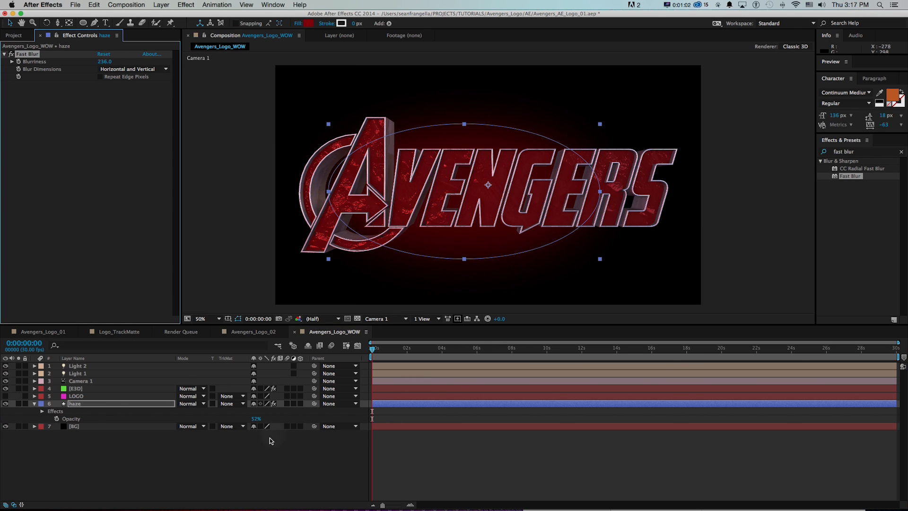
{"action": "left_click", "coordinate": [279, 466]}
{"action": "key", "text": "super+s"}
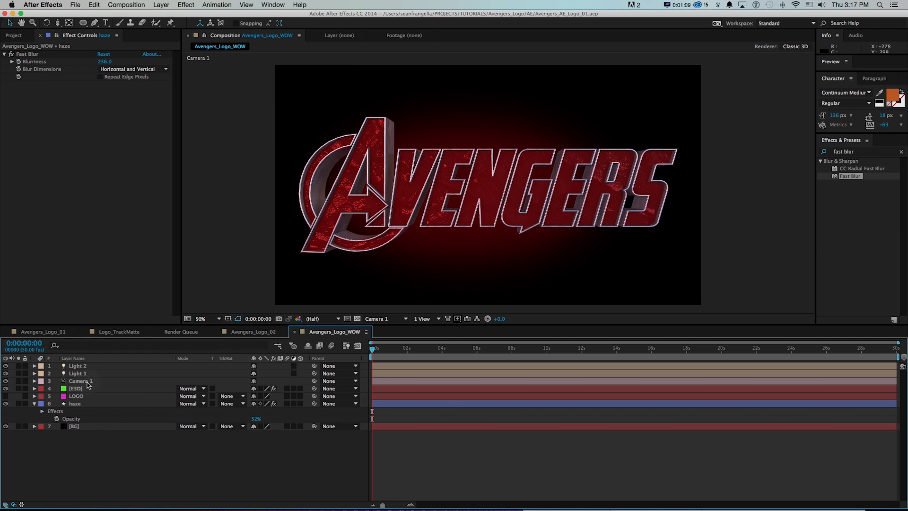
Check Avengers_Logo_01 for reference, return to Avengers_Logo_WOW and add a blue solid named Flares.
{"action": "left_click", "coordinate": [54, 333]}
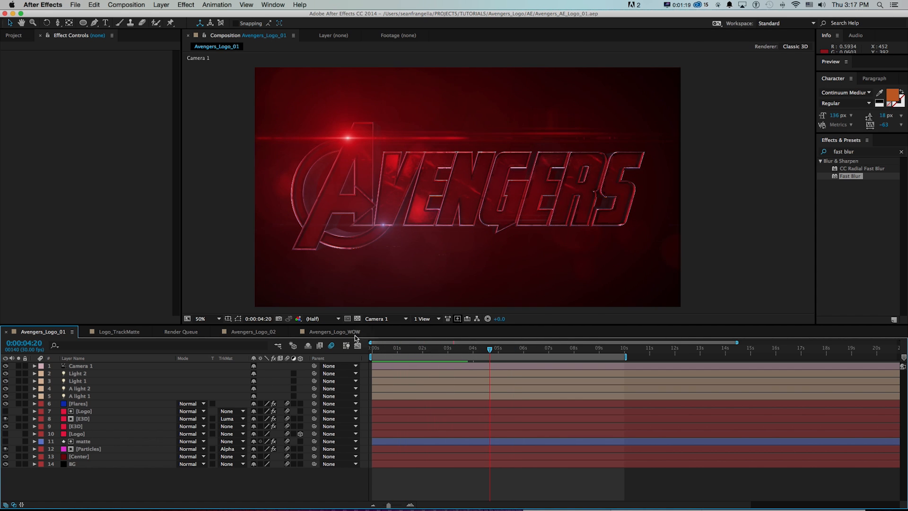
{"action": "left_click", "coordinate": [333, 332]}
{"action": "left_click", "coordinate": [183, 6]}
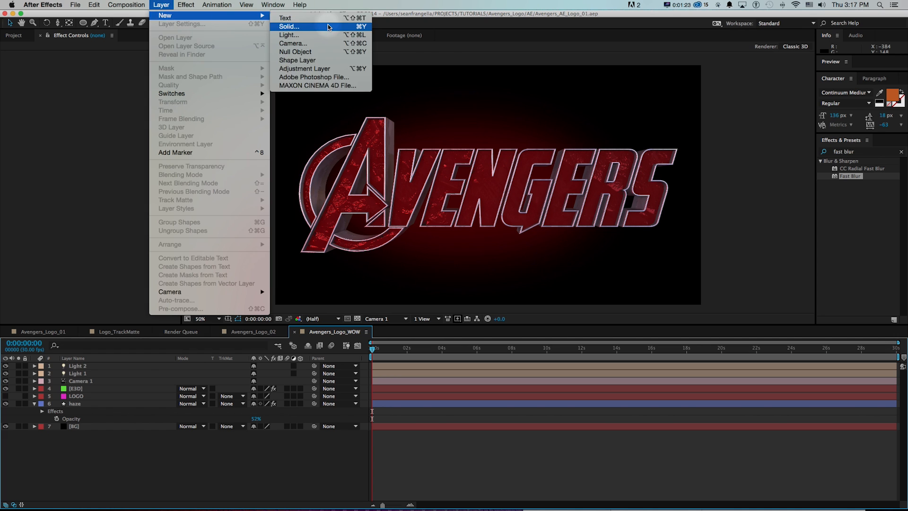
{"action": "left_click", "coordinate": [290, 23]}
{"action": "left_click", "coordinate": [279, 244]}
{"action": "left_click", "coordinate": [265, 173]}
{"action": "left_click", "coordinate": [336, 133]}
{"action": "left_click_drag", "start_coordinate": [279, 115], "coordinate": [212, 109]}
{"action": "type", "text": "Flares"}
{"action": "key", "text": "Return"}
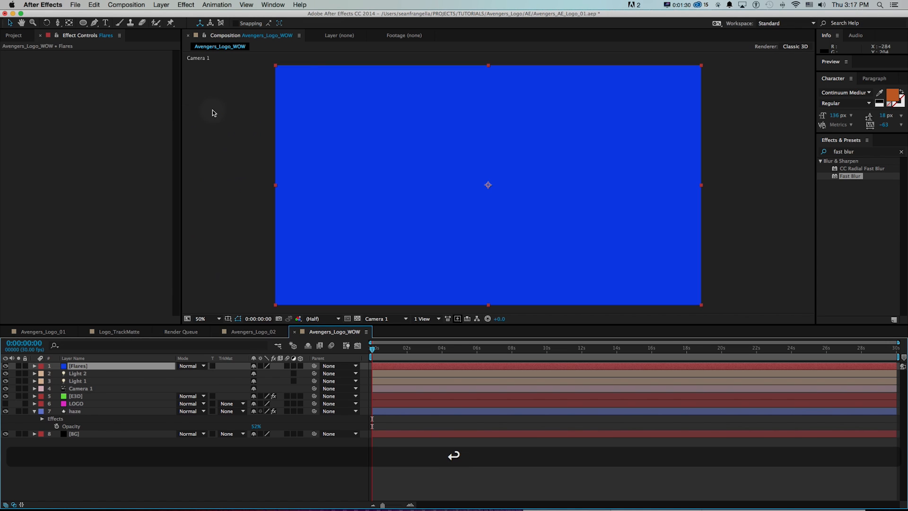
Apply the Video Copilot Optical Flares effect to the Flares layer.
{"action": "left_click", "coordinate": [873, 151]}
{"action": "left_click", "coordinate": [901, 151]}
{"action": "scroll", "coordinate": [866, 251], "scroll_direction": "down", "scroll_amount": 5}
{"action": "left_click", "coordinate": [822, 312]}
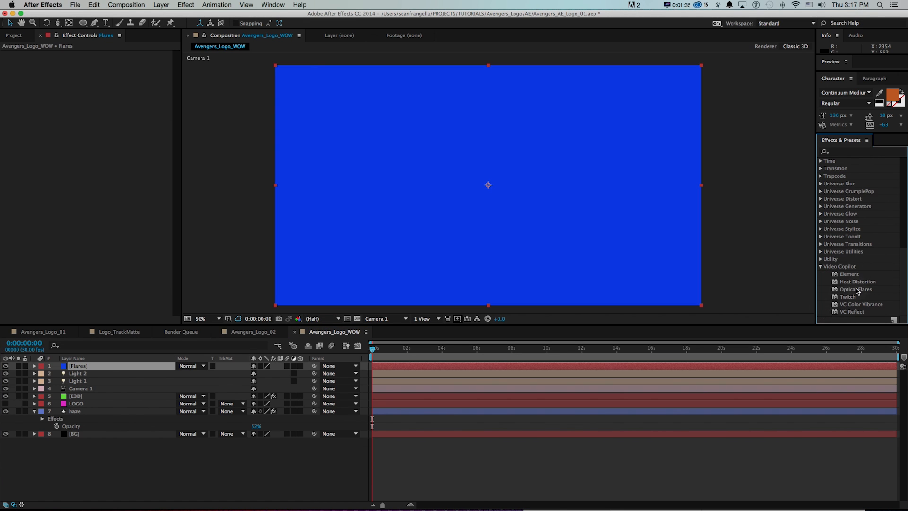
{"action": "double_click", "coordinate": [854, 289]}
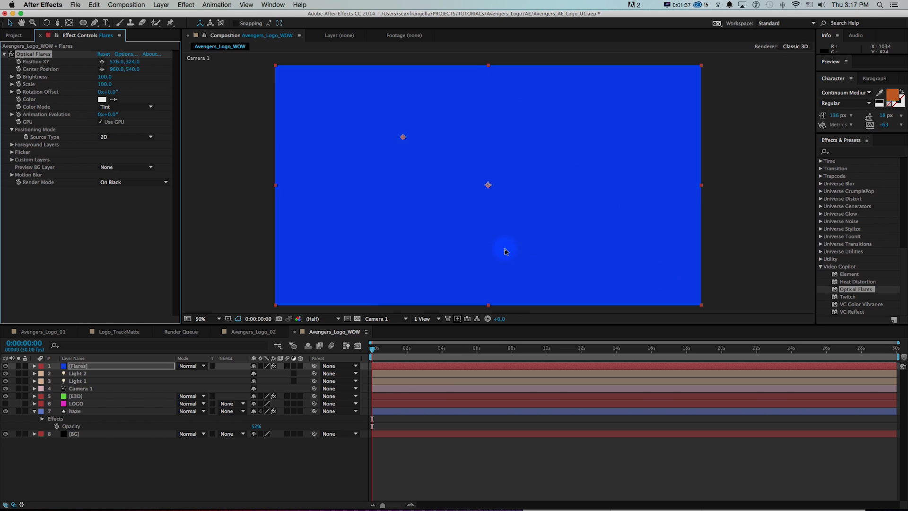
Set the flare's Render Mode to On Transparent, position it at 368, 306 on the letter A, and save the project.
{"action": "left_click", "coordinate": [117, 184]}
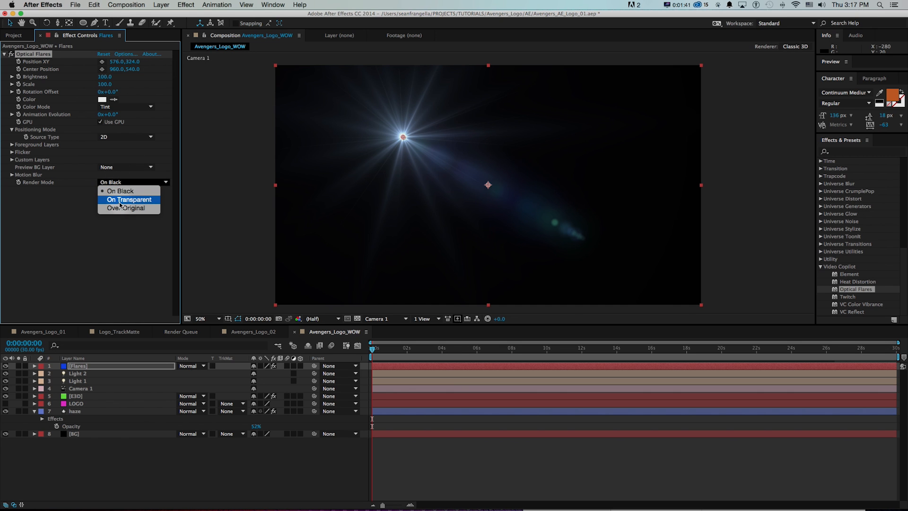
{"action": "left_click", "coordinate": [149, 200]}
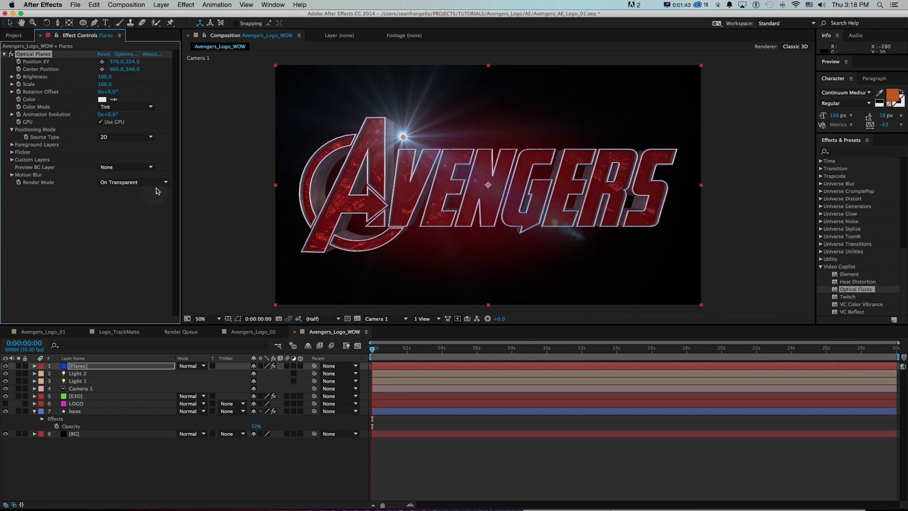
{"action": "left_click", "coordinate": [357, 134]}
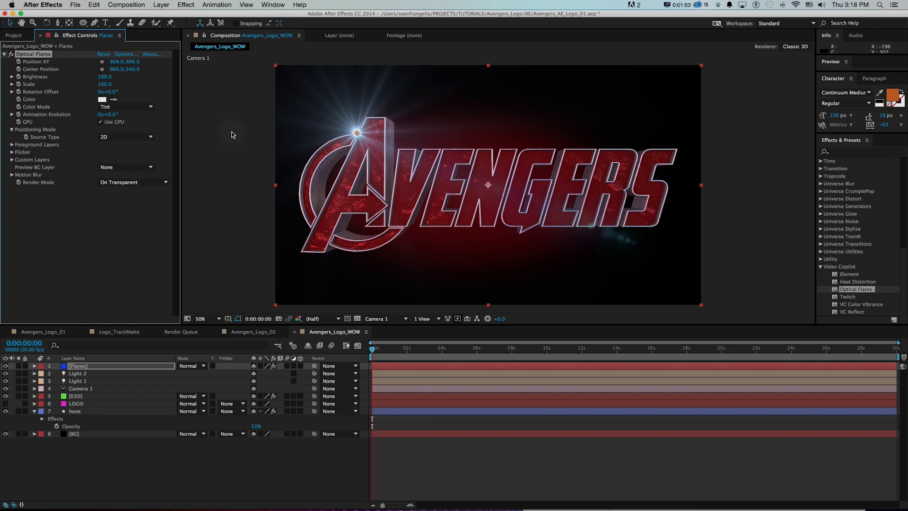
{"action": "key", "text": "super+s"}
Load the Artifractal preset from Pro Presets 2 in the Optical Flares options and accept it.
{"action": "left_click", "coordinate": [127, 55]}
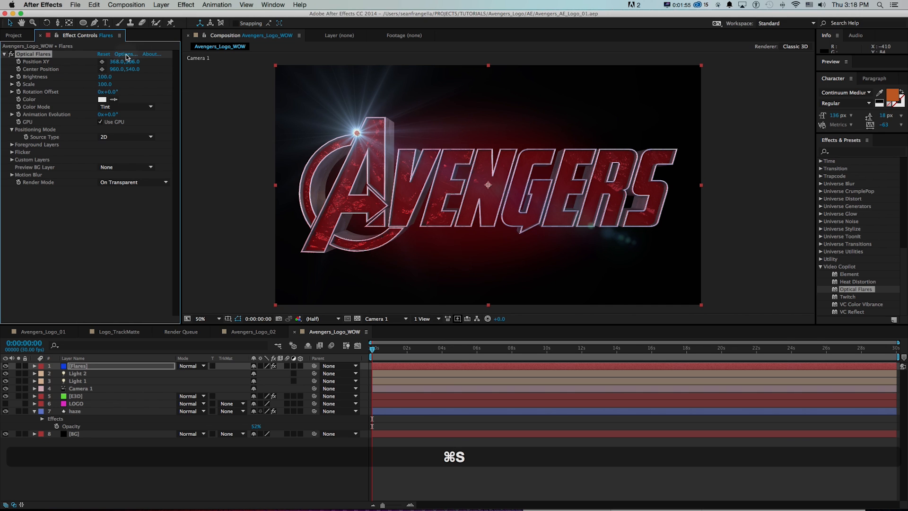
{"action": "left_click", "coordinate": [713, 240]}
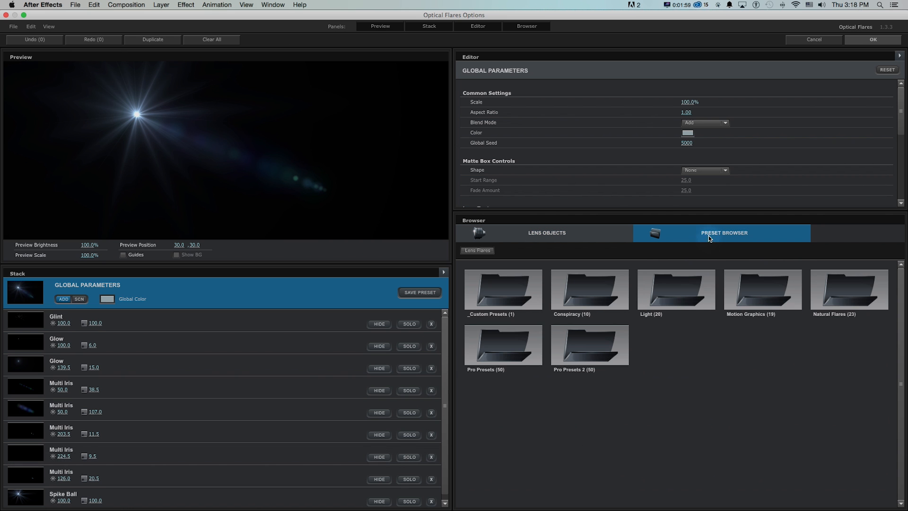
{"action": "double_click", "coordinate": [590, 345]}
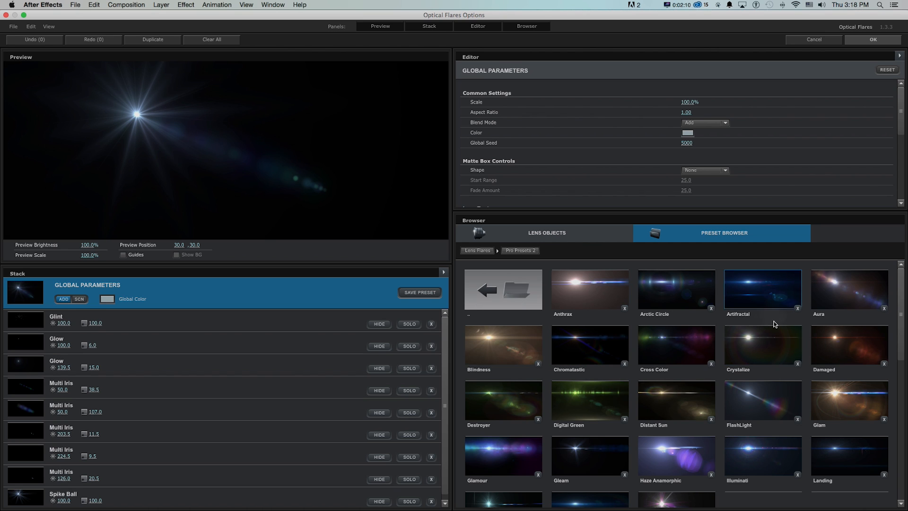
{"action": "left_click", "coordinate": [759, 292]}
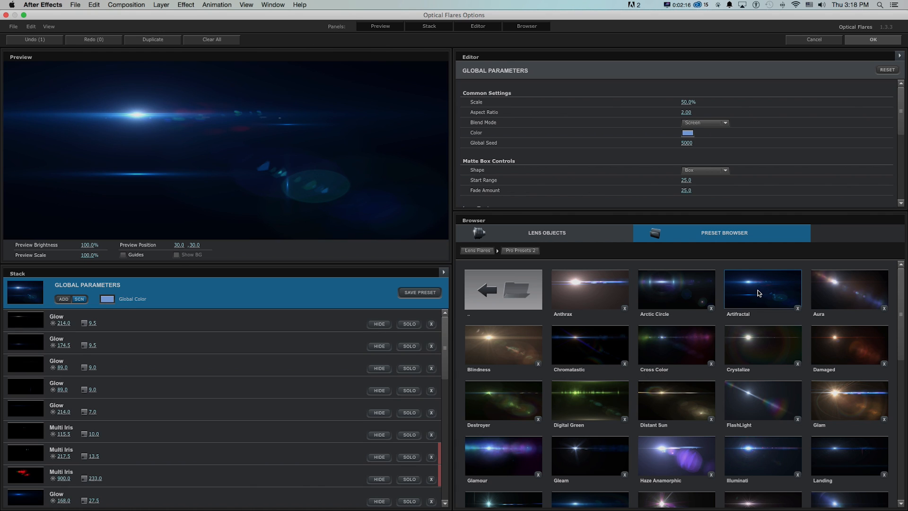
{"action": "left_click", "coordinate": [873, 39]}
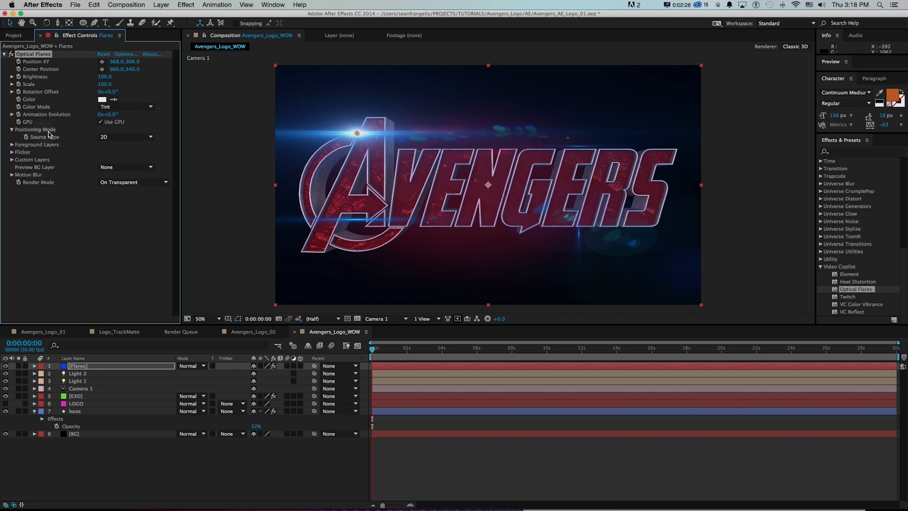
Set the flare's Source Type to Track Lights and restrict it to lights whose names start with A.
{"action": "left_click", "coordinate": [113, 137]}
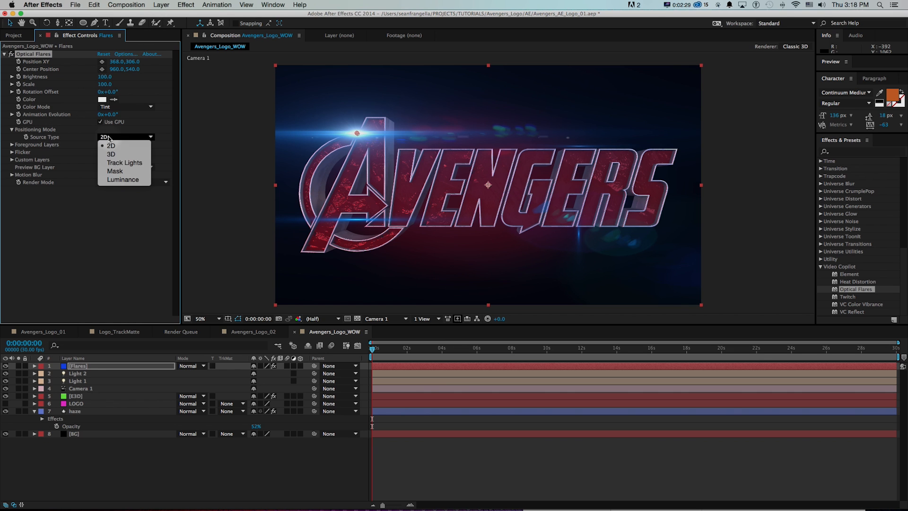
{"action": "left_click", "coordinate": [114, 168]}
{"action": "left_click", "coordinate": [445, 405]}
{"action": "scroll", "coordinate": [410, 403], "scroll_direction": "up", "scroll_amount": 4}
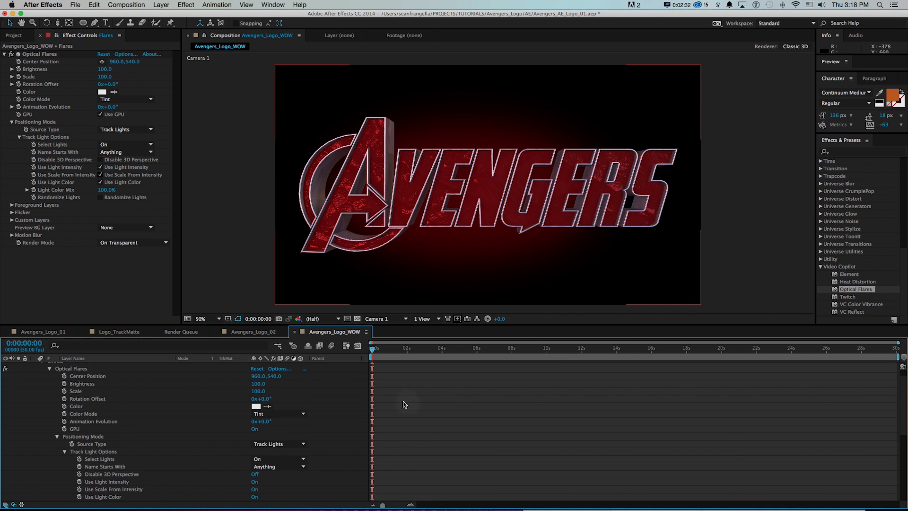
{"action": "left_click", "coordinate": [35, 366]}
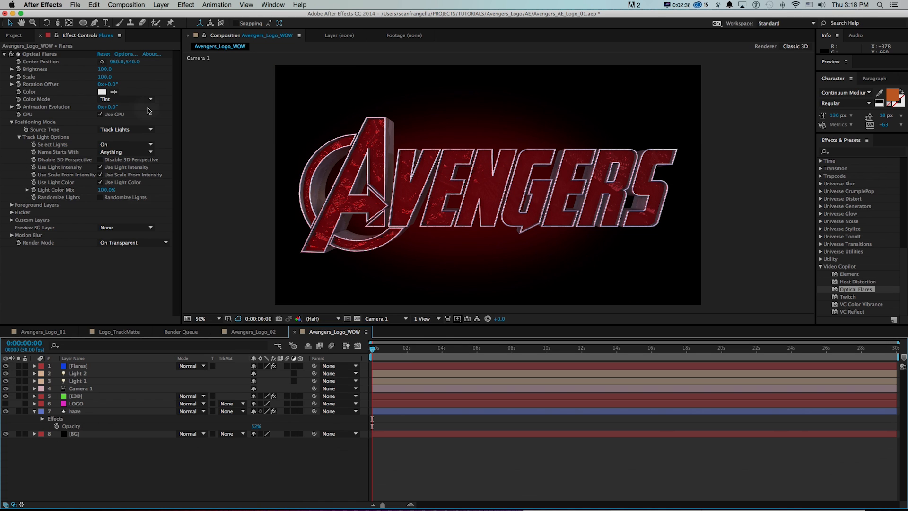
{"action": "left_click", "coordinate": [124, 152]}
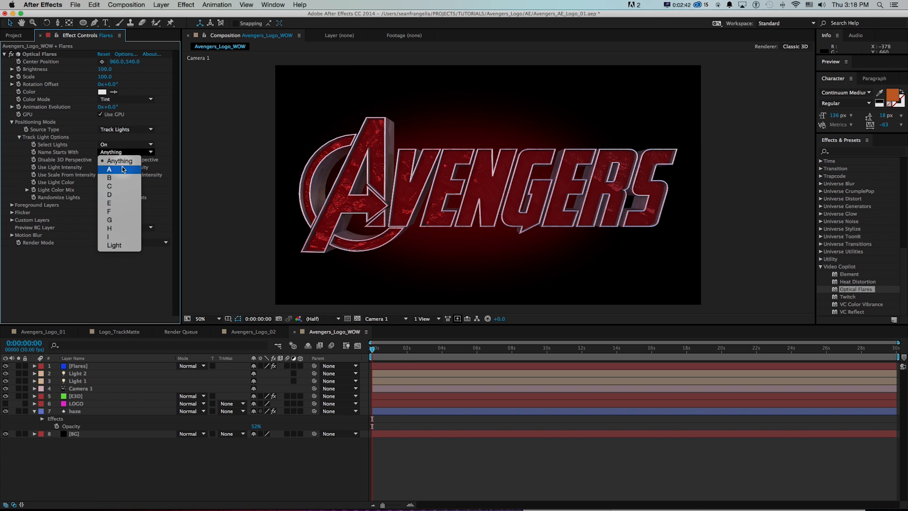
{"action": "left_click", "coordinate": [124, 169]}
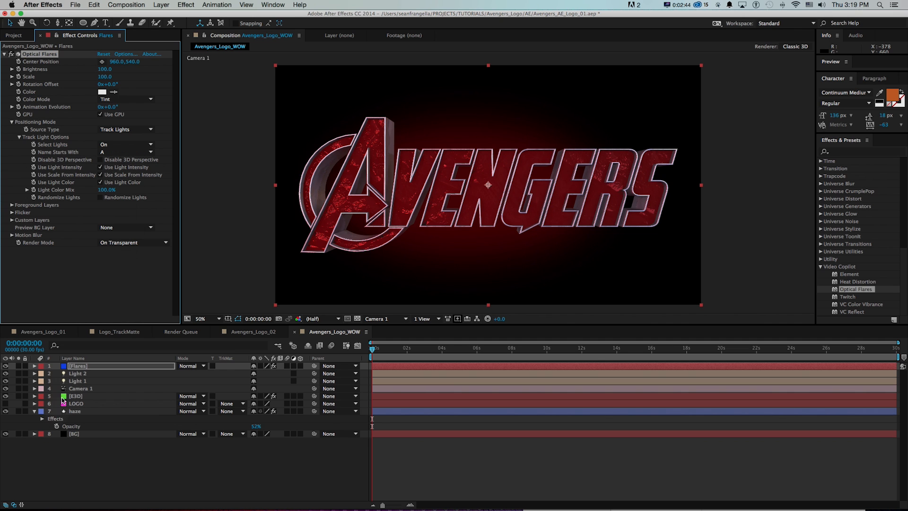
Add a point light named A light 1 with the saturated red colour F30011.
{"action": "left_click", "coordinate": [161, 5]}
{"action": "mouse_move", "coordinate": [166, 16]}
{"action": "left_click", "coordinate": [316, 37]}
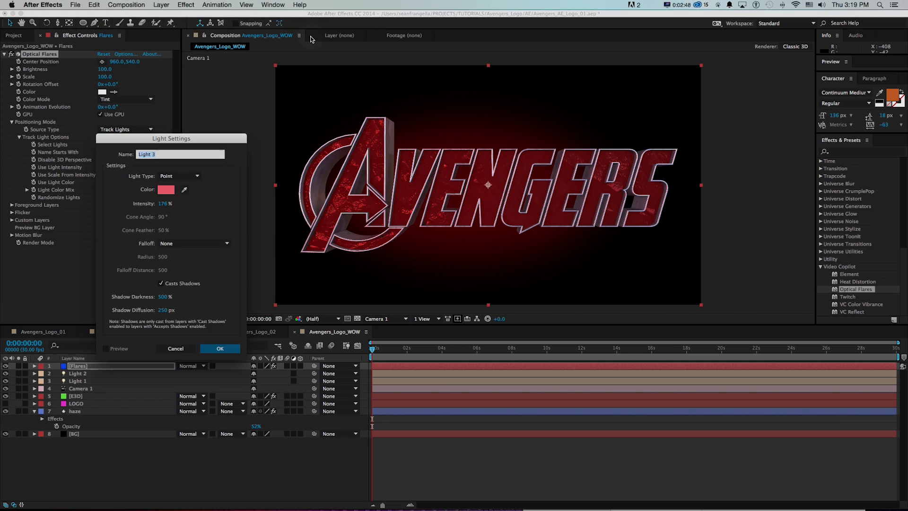
{"action": "type", "text": "A light 1"}
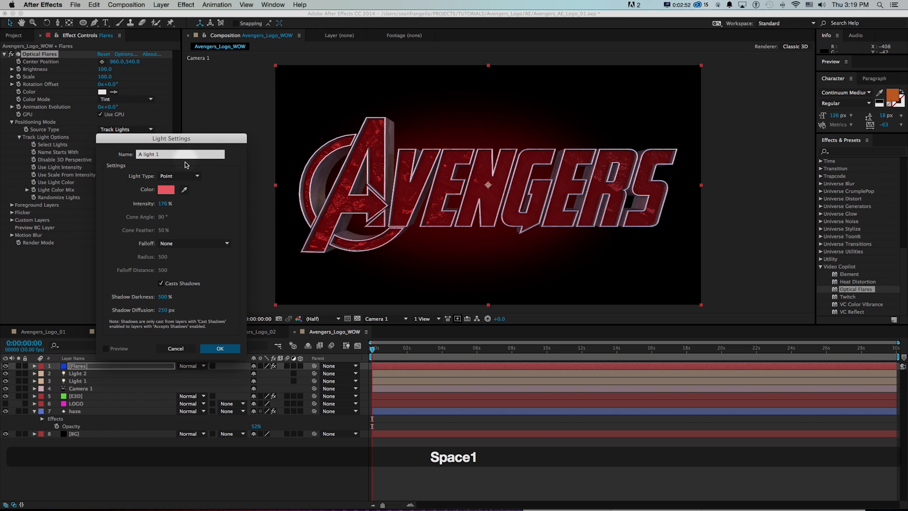
{"action": "left_click", "coordinate": [166, 189]}
{"action": "left_click", "coordinate": [254, 137]}
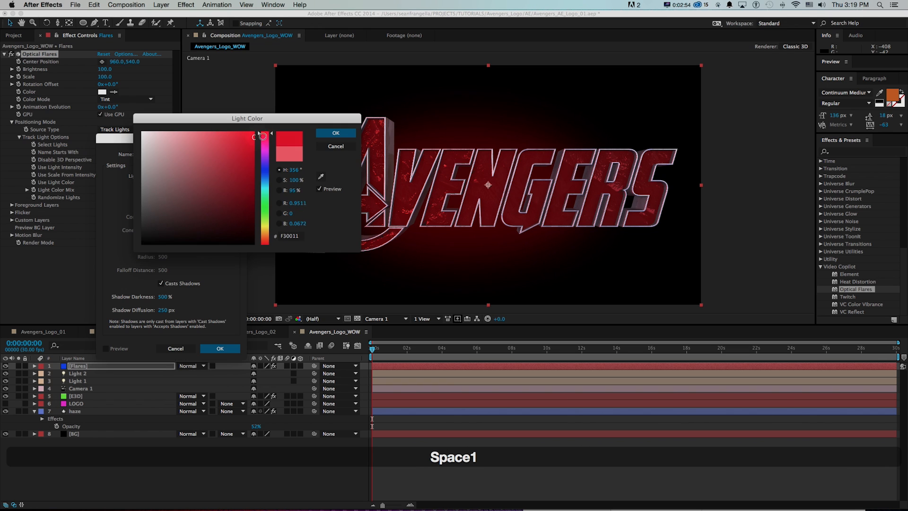
{"action": "left_click", "coordinate": [321, 135]}
{"action": "left_click", "coordinate": [222, 349]}
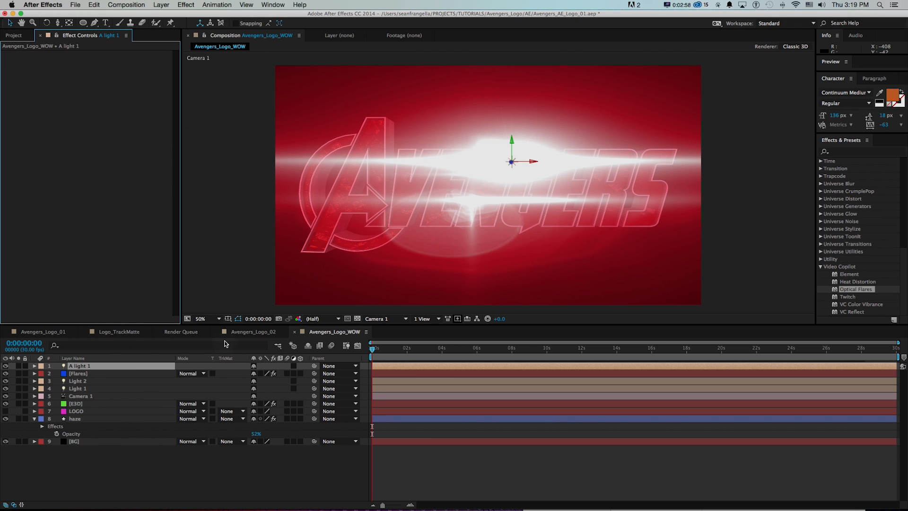
Set A light 1's intensity to 100% and move the light to the upper-left edge of the letter A.
{"action": "key", "text": "t"}
{"action": "left_click_drag", "start_coordinate": [255, 383], "coordinate": [208, 382]}
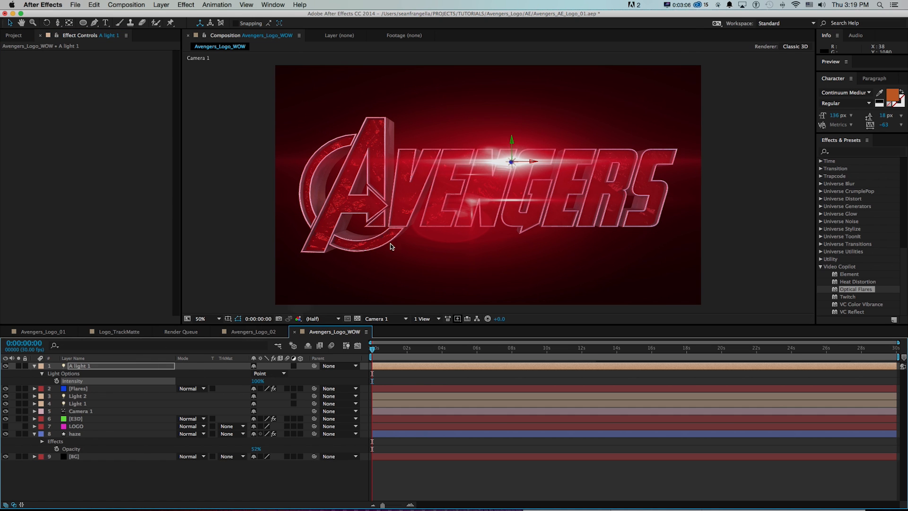
{"action": "left_click_drag", "start_coordinate": [529, 163], "coordinate": [375, 137]}
{"action": "key", "text": "super+z"}
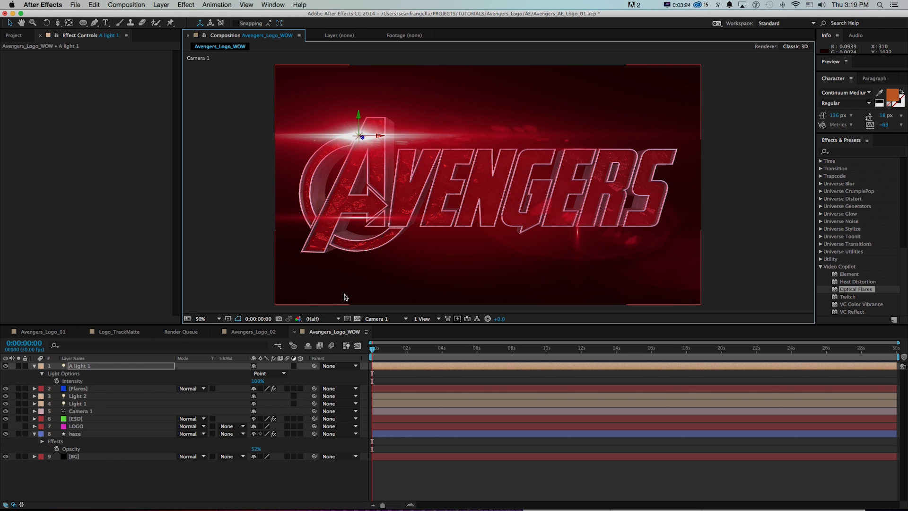
Hide the layer controls in the composition view and save the project.
{"action": "left_click", "coordinate": [6, 366]}
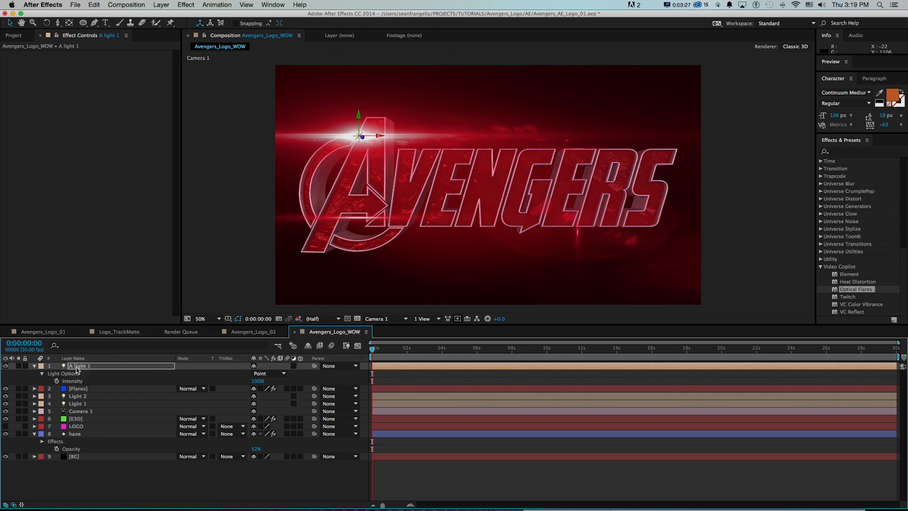
{"action": "key", "text": "super+shift+h"}
{"action": "key", "text": "super+s"}
In the Flares layer's Optical Flares options, add two basic Streak objects and the custom 3D Iris Rings object.
{"action": "left_click", "coordinate": [78, 389]}
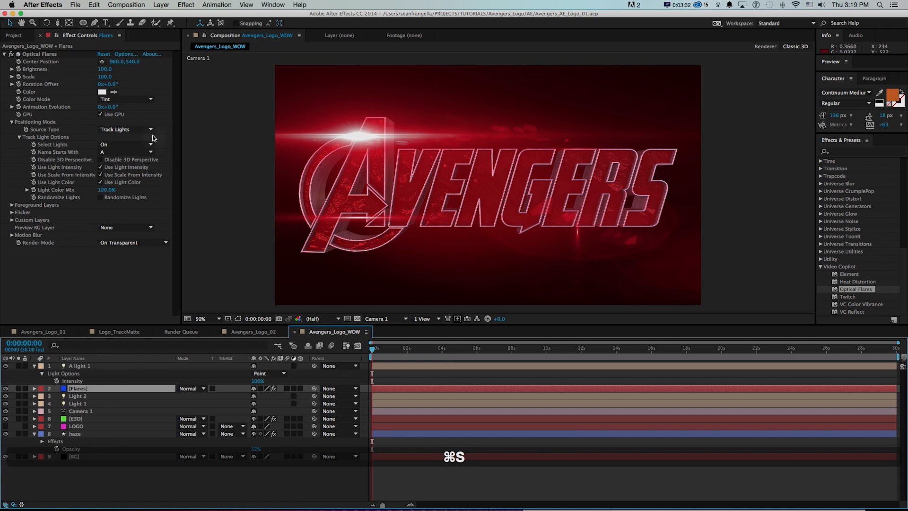
{"action": "left_click", "coordinate": [123, 54]}
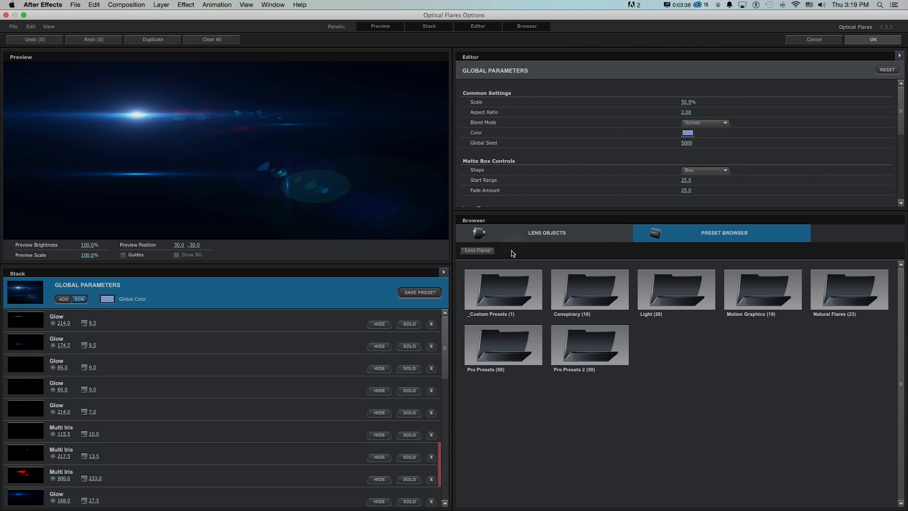
{"action": "left_click", "coordinate": [520, 235]}
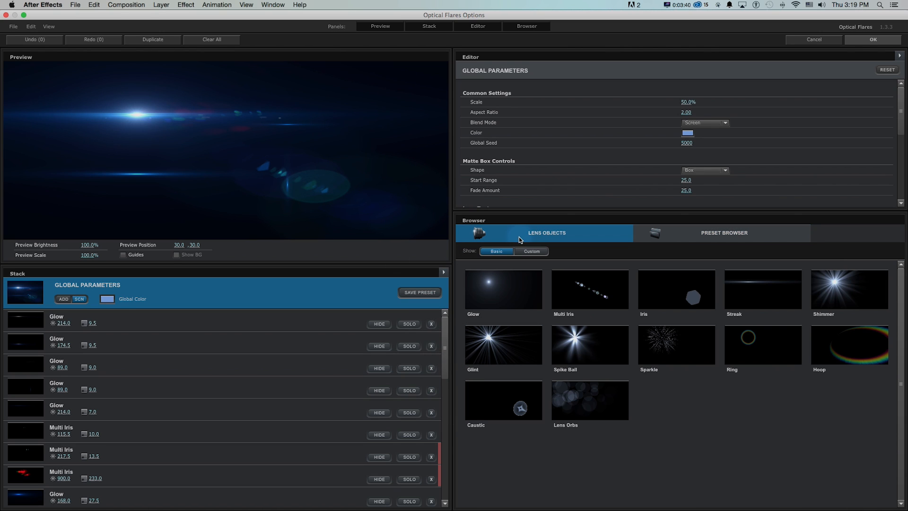
{"action": "left_click", "coordinate": [748, 302]}
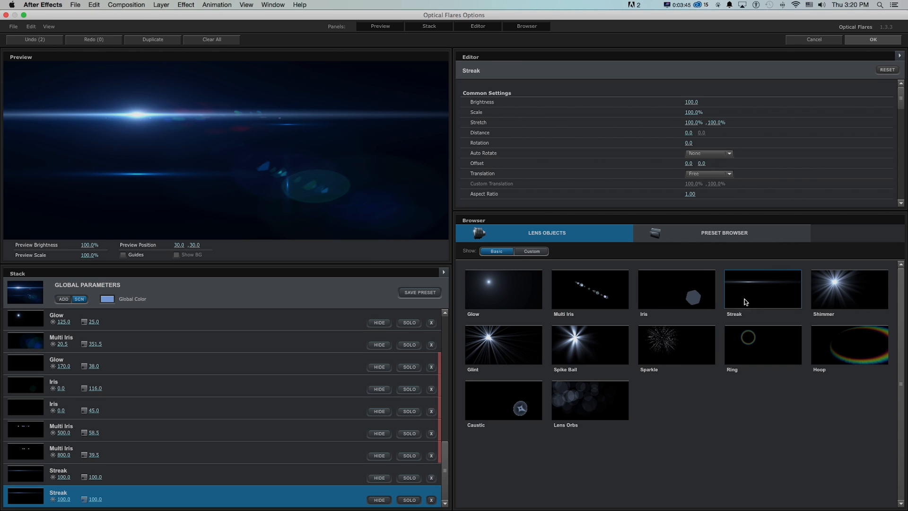
{"action": "left_click", "coordinate": [532, 252]}
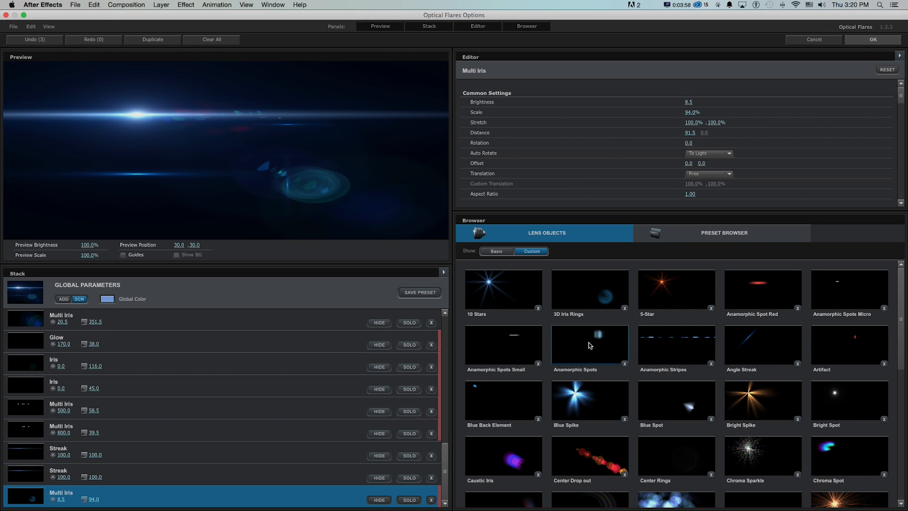
Hide the run of Glow, Glint and Multi Iris elements from the 152.5 Glow to the 351.5-scale Multi Iris in the stack.
{"action": "scroll", "coordinate": [375, 443], "scroll_direction": "up", "scroll_amount": 3}
{"action": "left_click", "coordinate": [378, 449]}
{"action": "left_click", "coordinate": [379, 426]}
{"action": "left_click", "coordinate": [379, 404]}
{"action": "left_click", "coordinate": [378, 388]}
{"action": "left_click", "coordinate": [378, 383]}
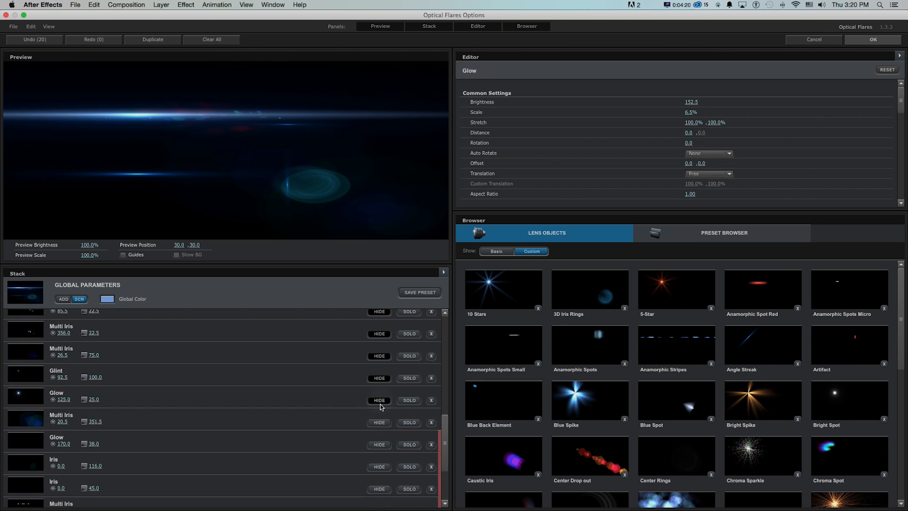
{"action": "left_click", "coordinate": [379, 421]}
Add the custom lens objects Cool Lens Orbs, Random Stripes and two Soft Light Iris to the flare.
{"action": "scroll", "coordinate": [657, 440], "scroll_direction": "down", "scroll_amount": 3}
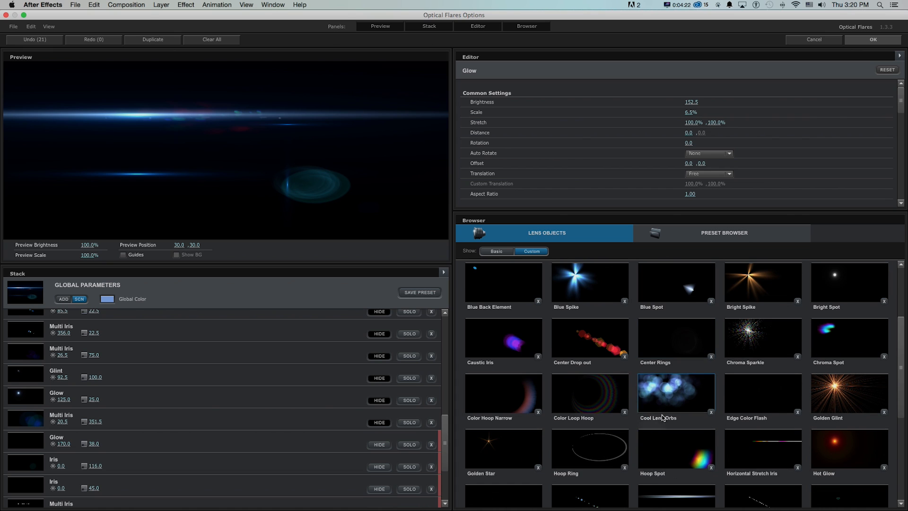
{"action": "left_click", "coordinate": [663, 392]}
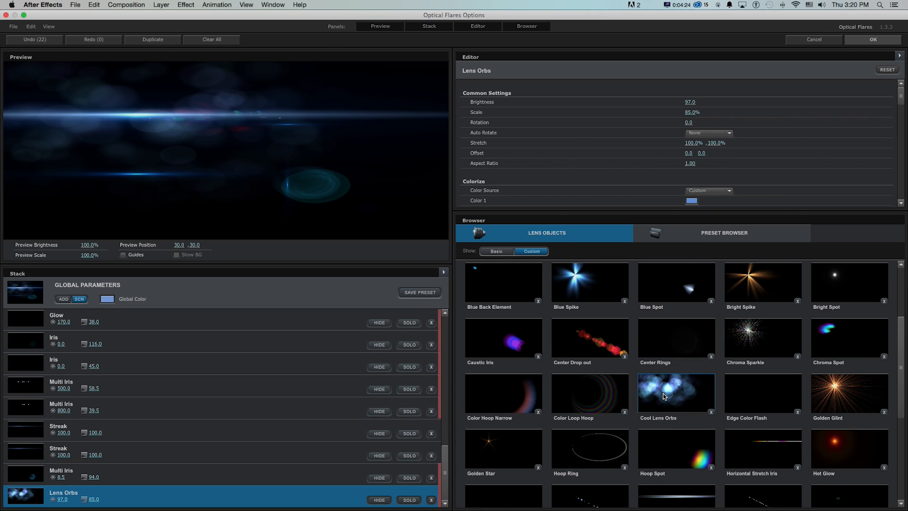
{"action": "scroll", "coordinate": [664, 390], "scroll_direction": "down", "scroll_amount": 1}
{"action": "left_click", "coordinate": [668, 452]}
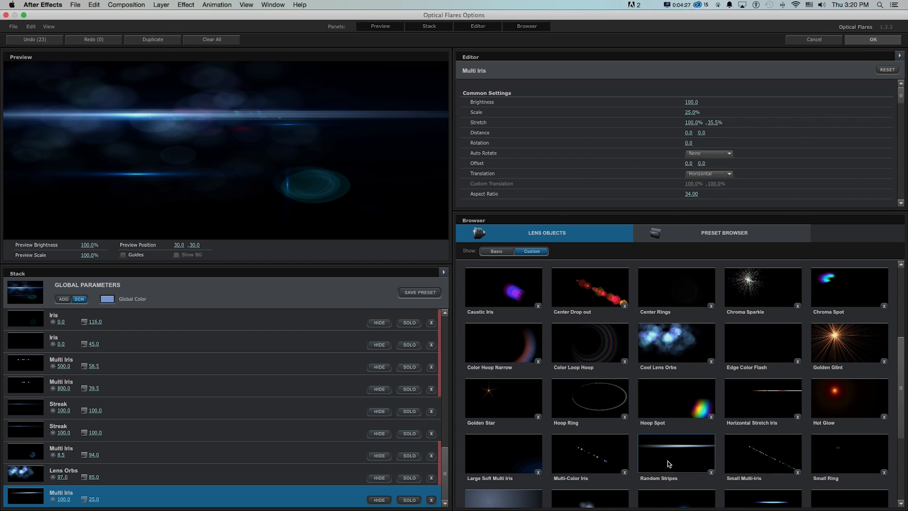
{"action": "scroll", "coordinate": [671, 416], "scroll_direction": "down", "scroll_amount": 1}
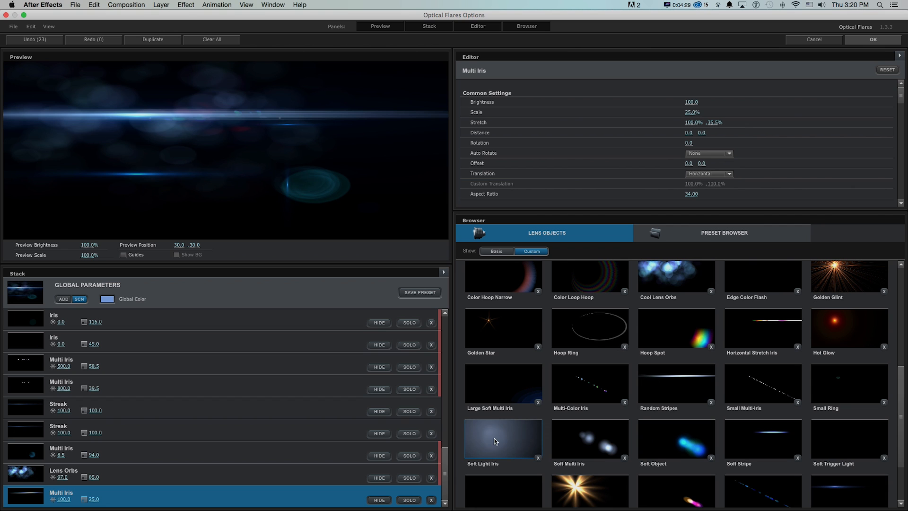
{"action": "left_click", "coordinate": [511, 441]}
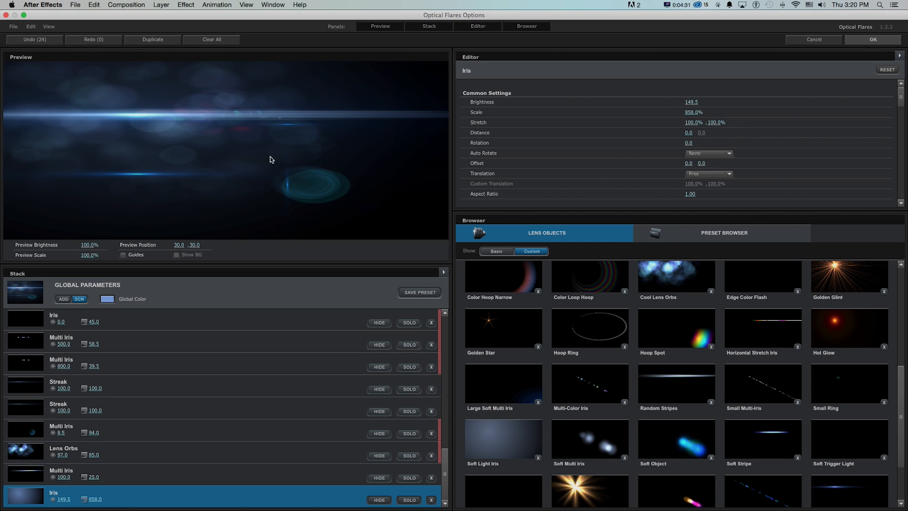
{"action": "scroll", "coordinate": [742, 431], "scroll_direction": "down", "scroll_amount": 1}
{"action": "left_click", "coordinate": [484, 348]}
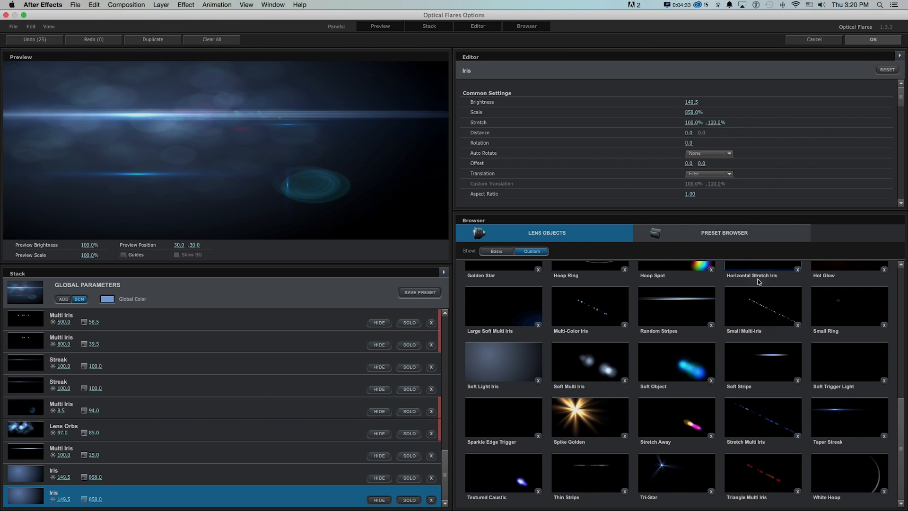
Add the custom lens objects Anamorphic Stripes and Color Loop Hoop, and accept the flare options.
{"action": "scroll", "coordinate": [758, 292], "scroll_direction": "up", "scroll_amount": 6}
{"action": "left_click", "coordinate": [684, 349]}
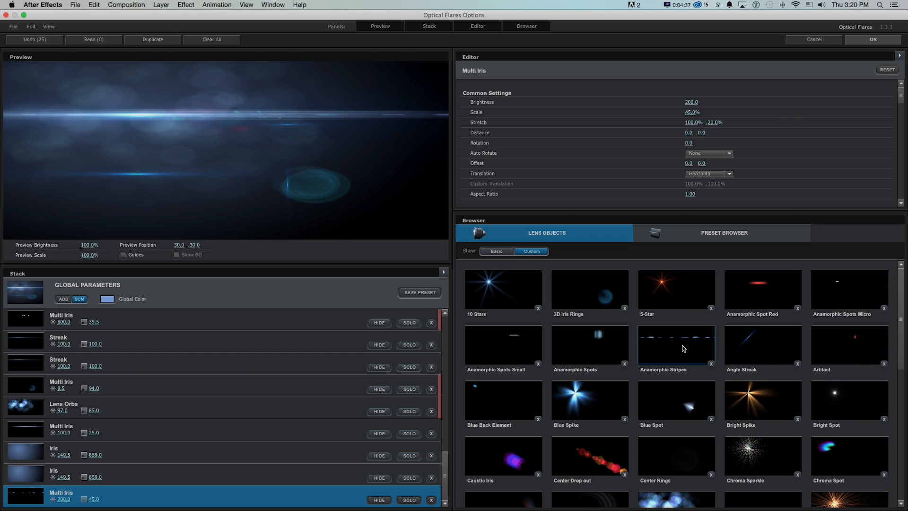
{"action": "scroll", "coordinate": [815, 376], "scroll_direction": "down", "scroll_amount": 10}
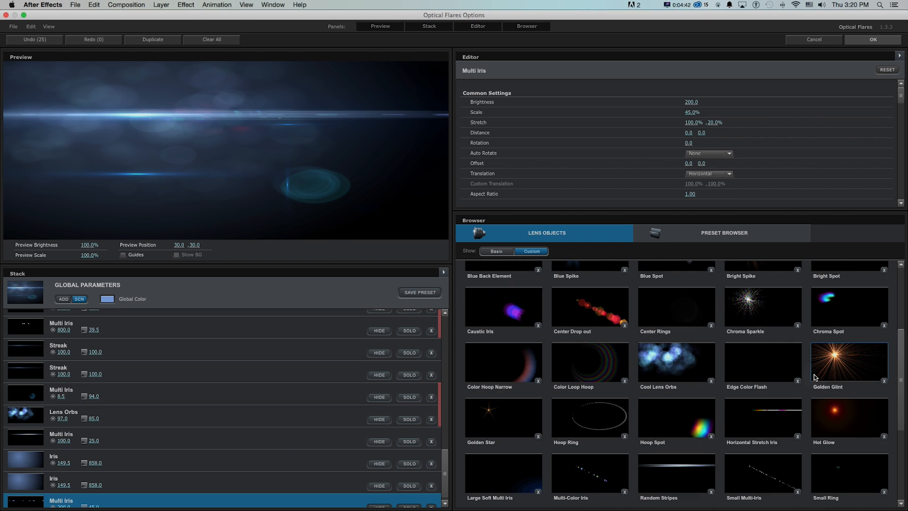
{"action": "scroll", "coordinate": [808, 383], "scroll_direction": "up", "scroll_amount": 10}
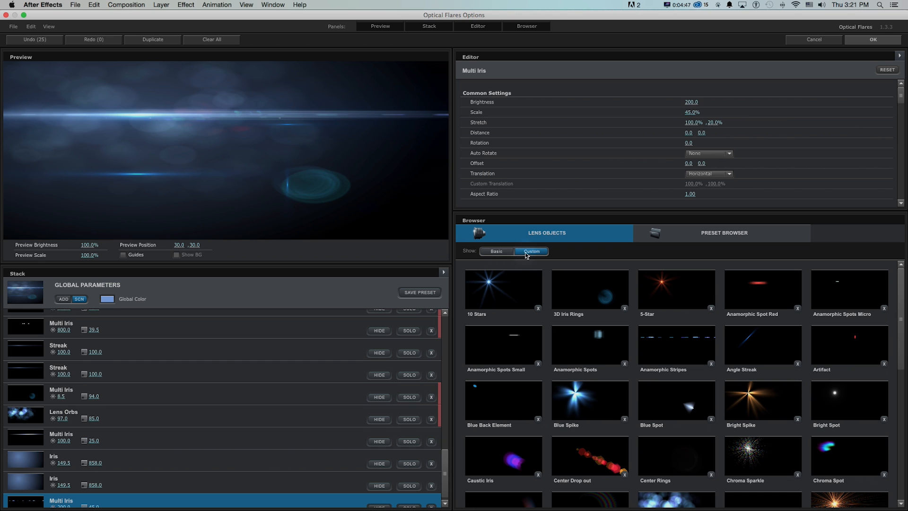
{"action": "left_click", "coordinate": [494, 251]}
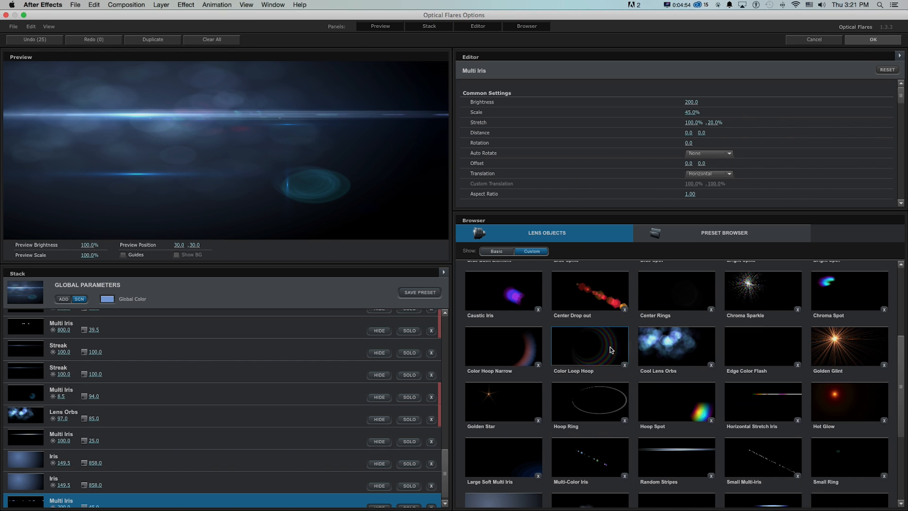
{"action": "left_click", "coordinate": [596, 349]}
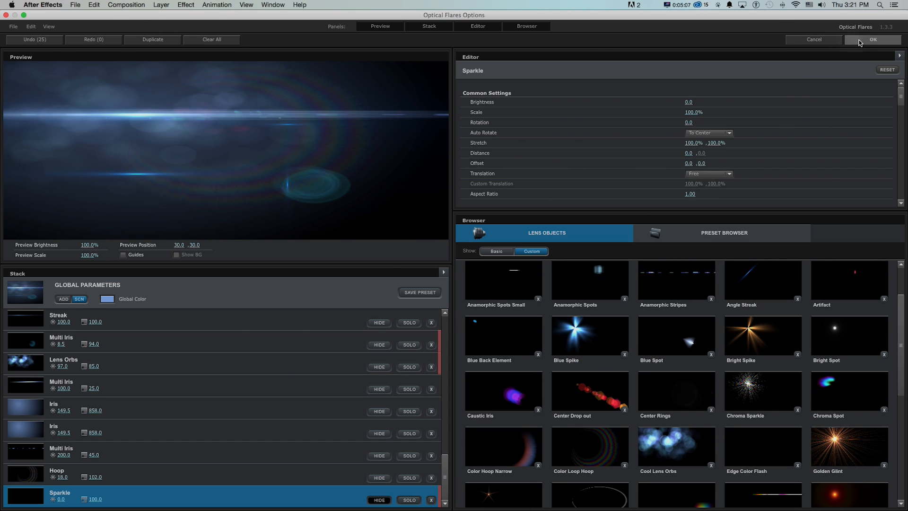
{"action": "left_click", "coordinate": [862, 39]}
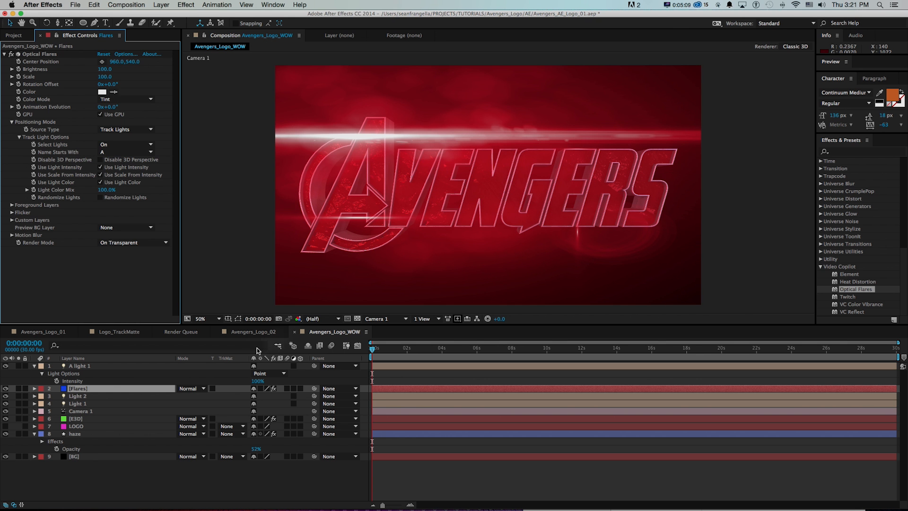
Set A light 1's intensity to 75%.
{"action": "left_click_drag", "start_coordinate": [258, 381], "coordinate": [246, 381]}
{"action": "key", "text": "Return"}
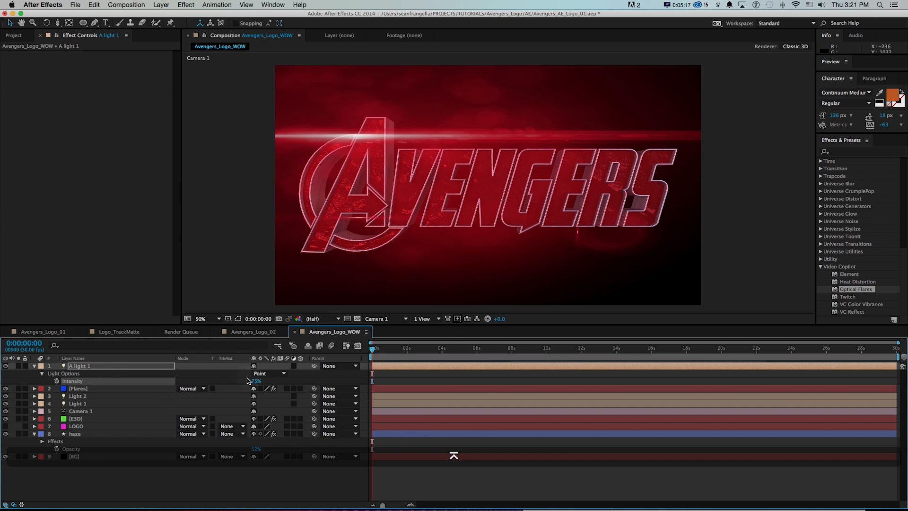
Reopen the Flares layer's Optical Flares options and unhide the Glow element with brightness 152.5.
{"action": "left_click", "coordinate": [104, 387]}
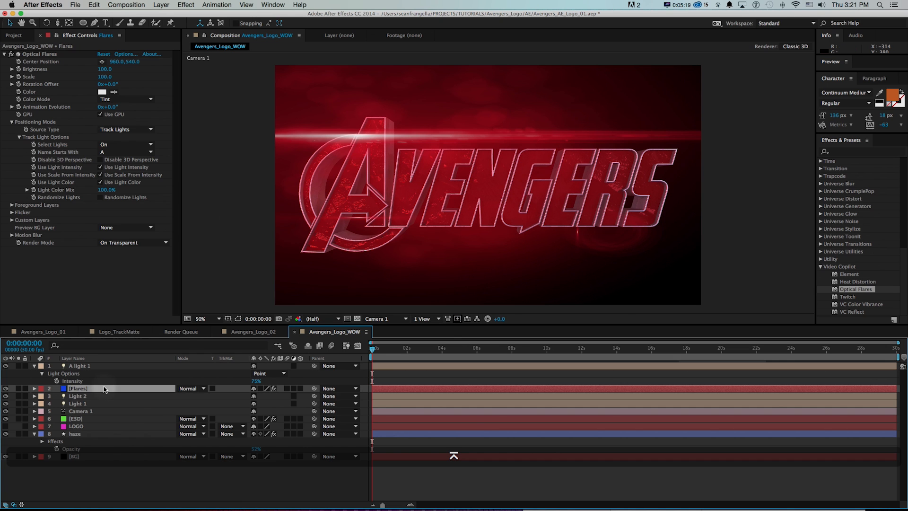
{"action": "left_click", "coordinate": [122, 54]}
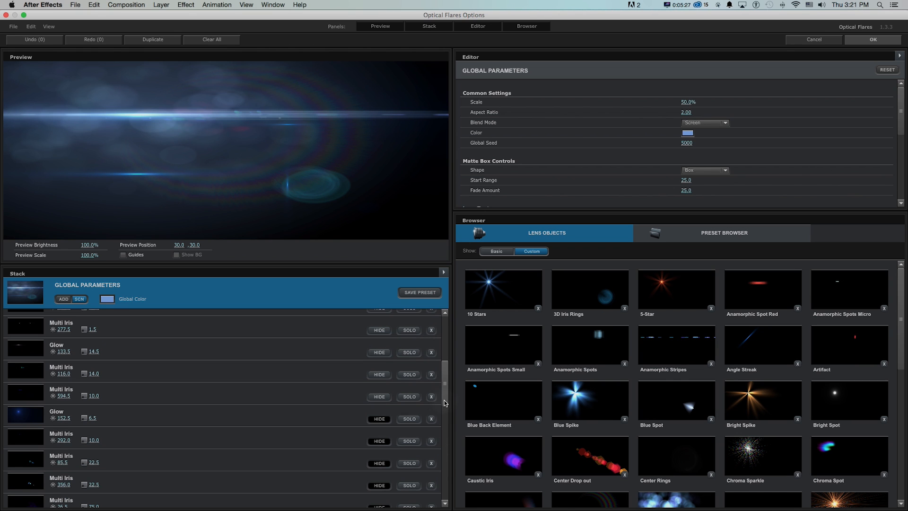
{"action": "left_click", "coordinate": [378, 420]}
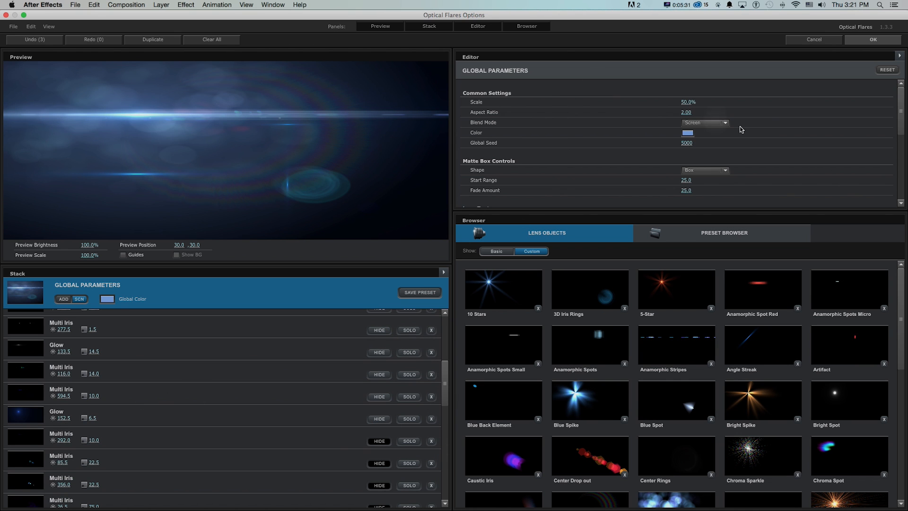
Try the Dirty lens texture in the flare's global parameters with its brightness reduced to 7.0.
{"action": "scroll", "coordinate": [759, 135], "scroll_direction": "down", "scroll_amount": 5}
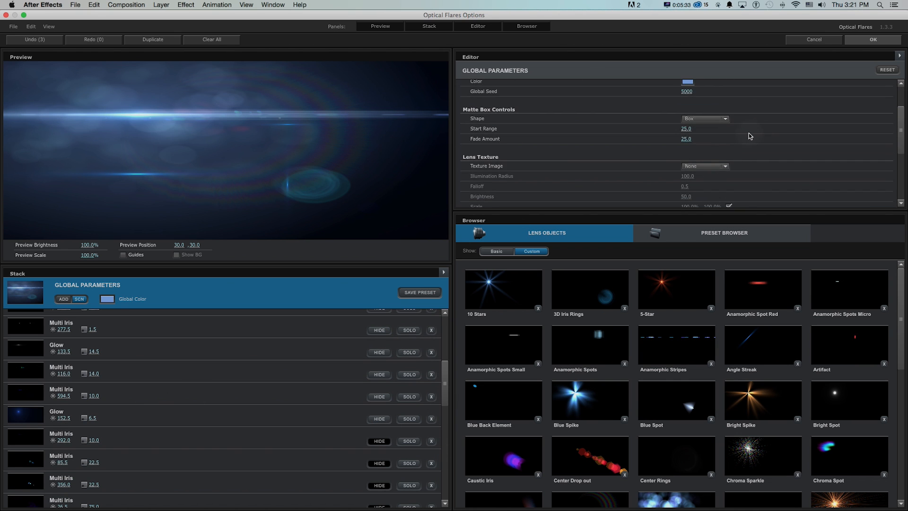
{"action": "left_click", "coordinate": [704, 152]}
{"action": "left_click", "coordinate": [701, 166]}
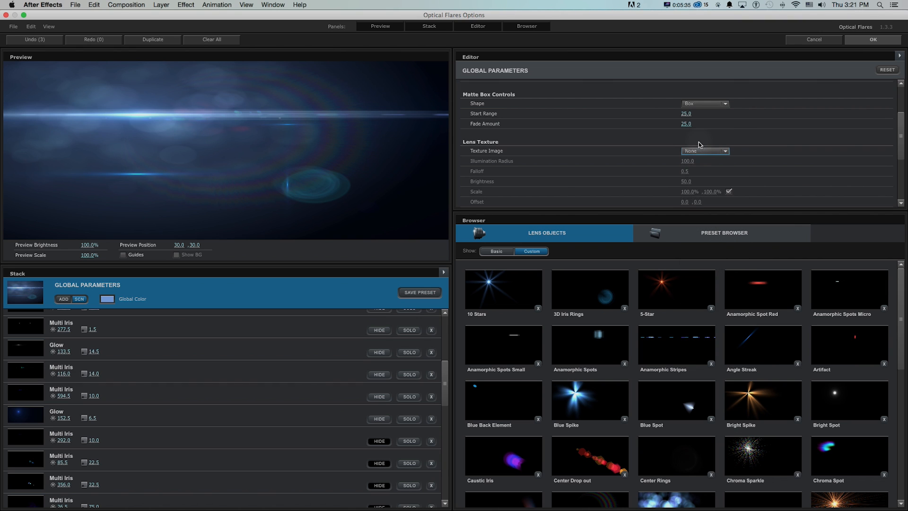
{"action": "left_click", "coordinate": [702, 151]}
{"action": "left_click", "coordinate": [699, 183]}
{"action": "left_click", "coordinate": [703, 151]}
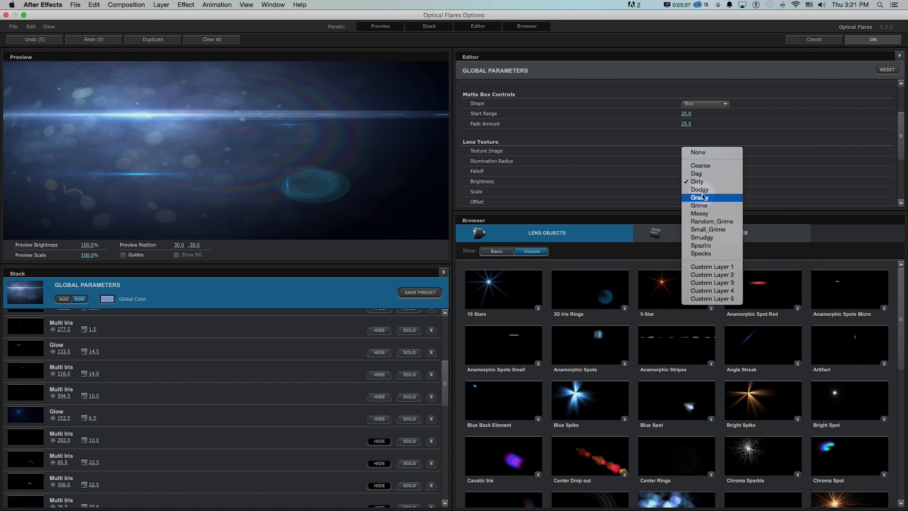
{"action": "left_click", "coordinate": [559, 160]}
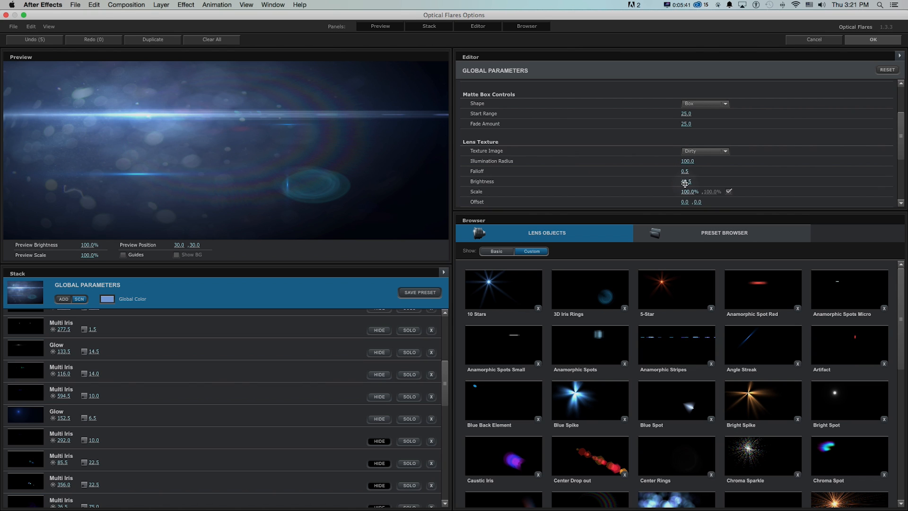
{"action": "left_click_drag", "start_coordinate": [675, 183], "coordinate": [648, 184]}
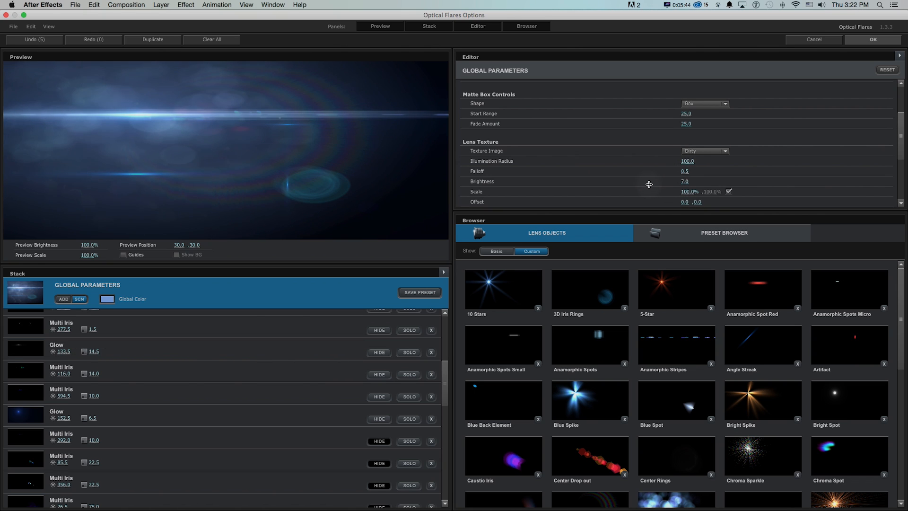
Change the lens texture image to Grime and set its brightness to 2.0.
{"action": "left_click", "coordinate": [705, 151]}
{"action": "left_click", "coordinate": [681, 182]}
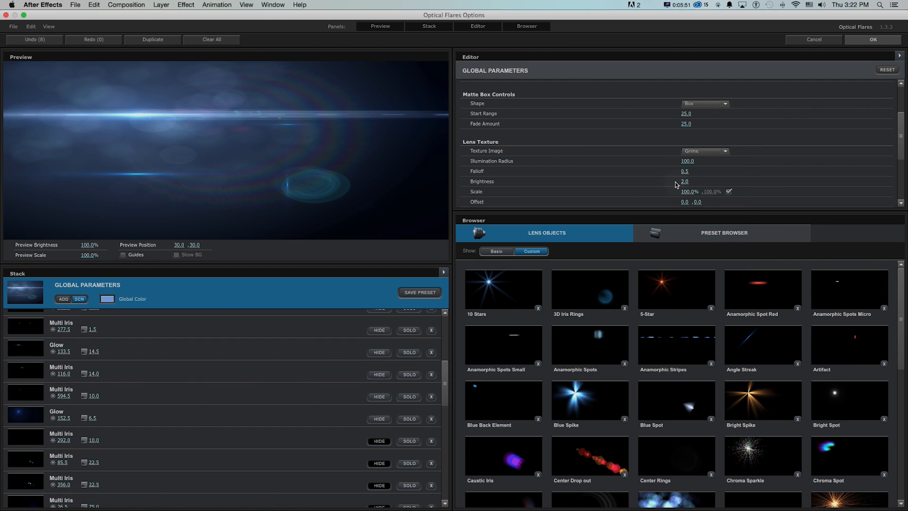
Apply the edited Optical Flares options and check the Avengers_Logo_01 composition for comparison.
{"action": "left_click", "coordinate": [857, 40]}
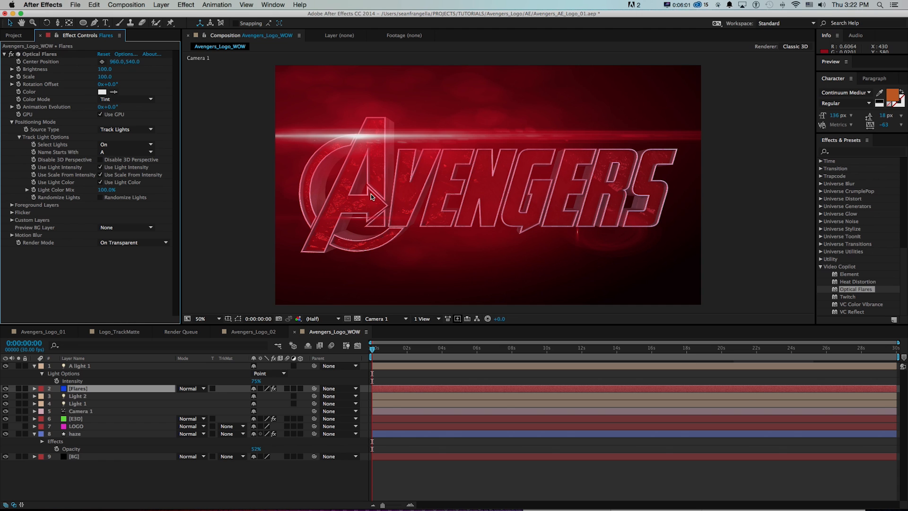
{"action": "left_click", "coordinate": [29, 332]}
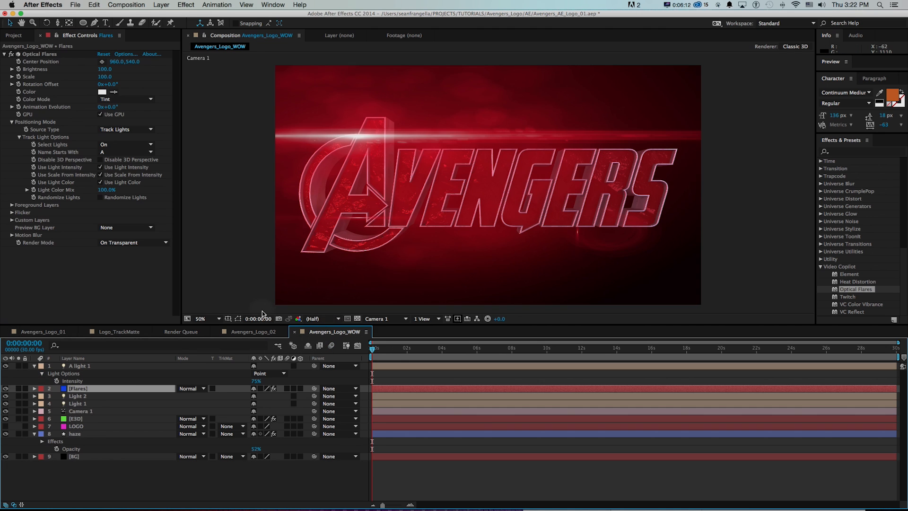
Duplicate the A light 1 layer and move the copy down and right to the lower edge of the letter A.
{"action": "left_click", "coordinate": [96, 367]}
{"action": "key", "text": "super+d"}
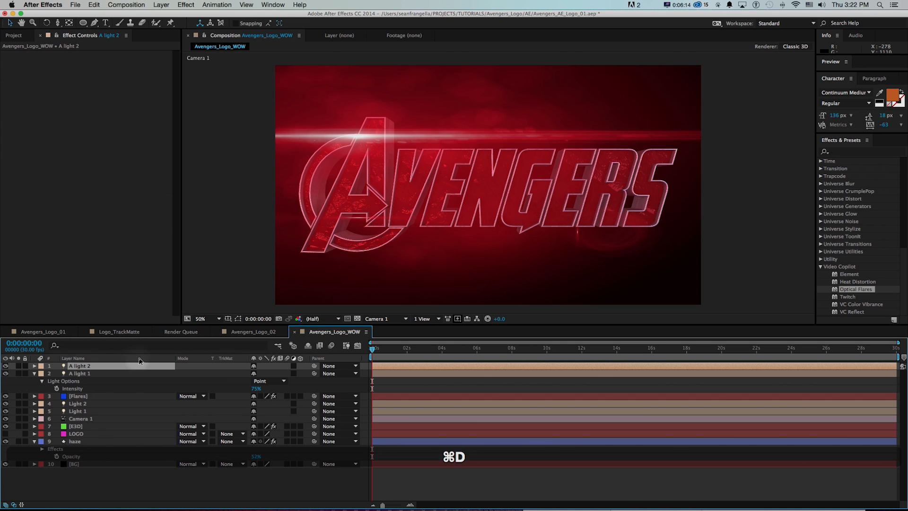
{"action": "key", "text": "shift+super+h"}
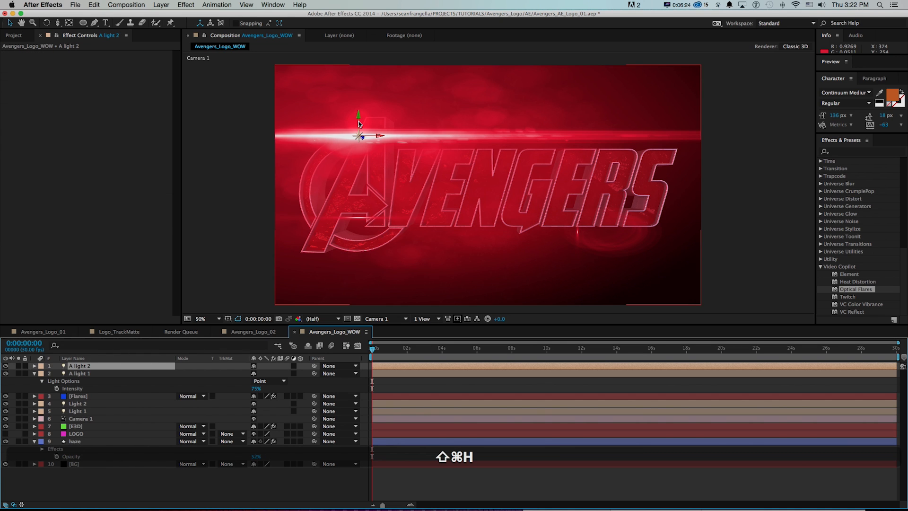
{"action": "left_click_drag", "start_coordinate": [358, 124], "coordinate": [357, 193]}
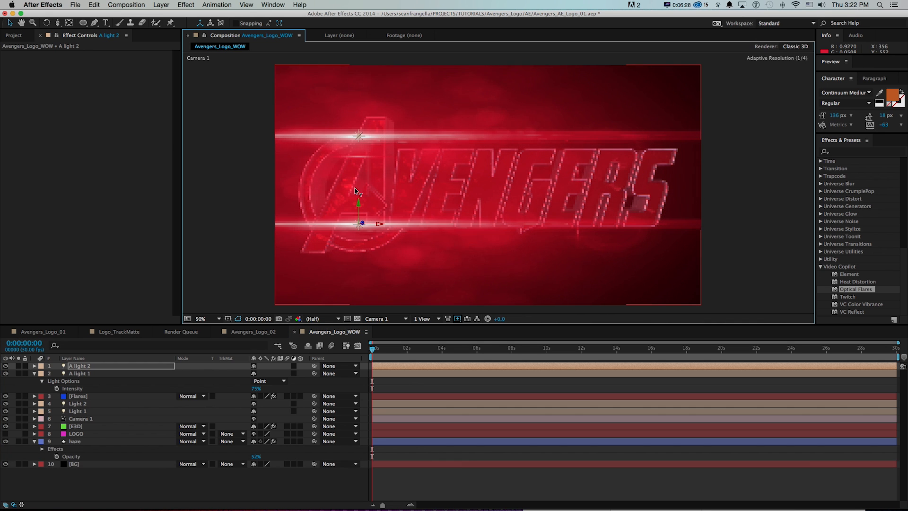
{"action": "left_click_drag", "start_coordinate": [387, 226], "coordinate": [419, 227]}
Reveal A light 2's intensity and set it to 25%.
{"action": "key", "text": "t"}
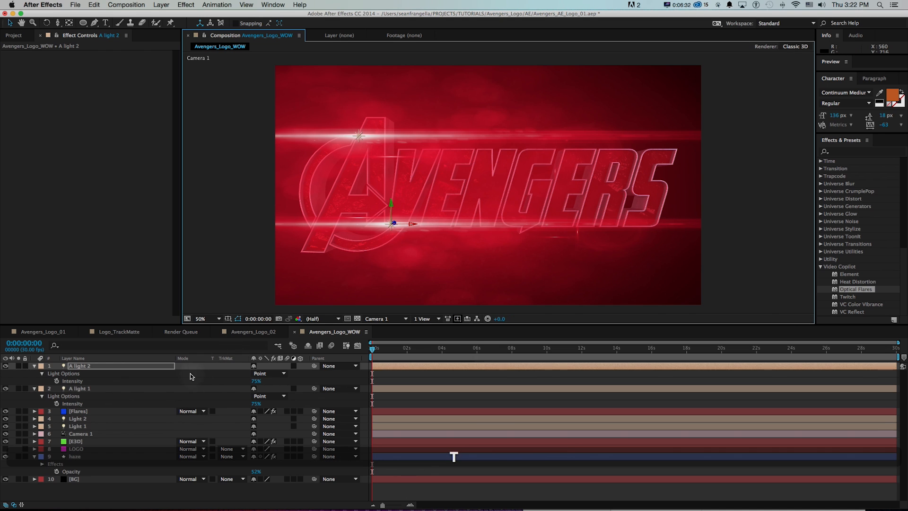
{"action": "left_click", "coordinate": [258, 383]}
{"action": "type", "text": "25"}
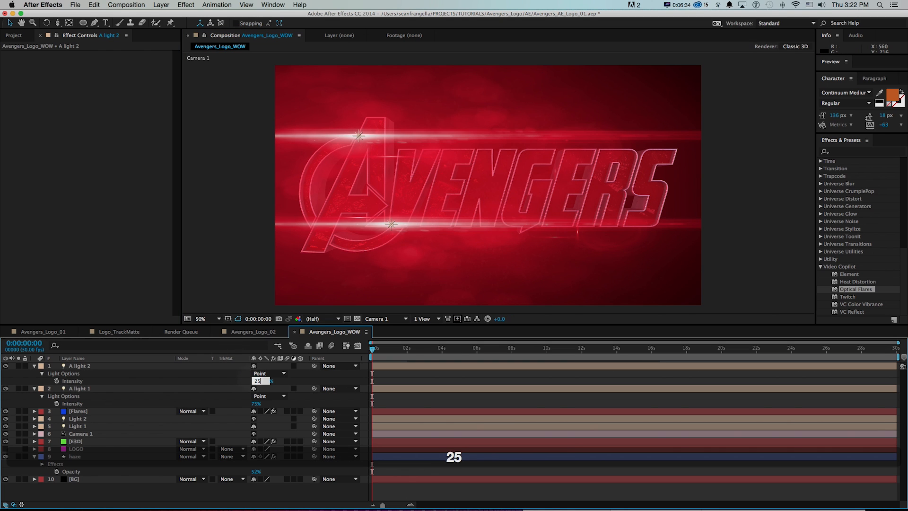
{"action": "key", "text": "Return"}
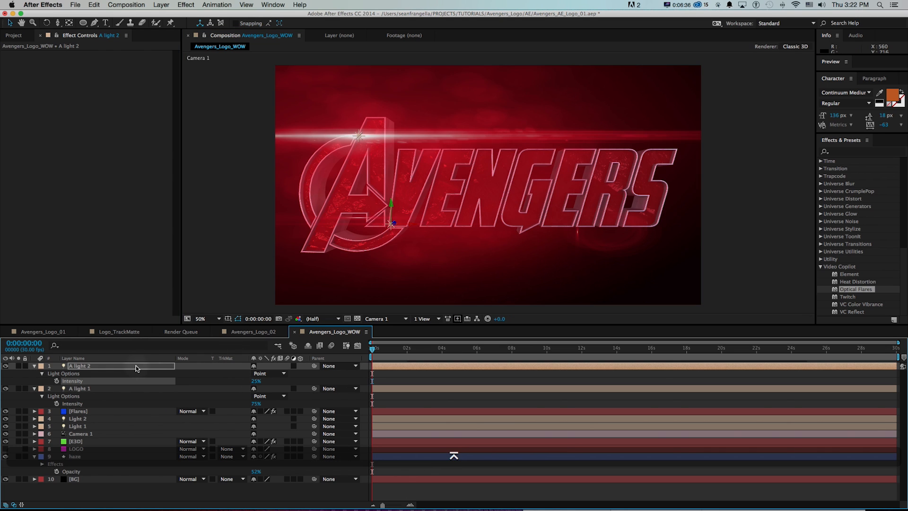
Change A light 2's colour to a bluish tint in its light settings.
{"action": "key", "text": "super+shift+y"}
{"action": "left_click", "coordinate": [173, 179]}
{"action": "left_click_drag", "start_coordinate": [117, 122], "coordinate": [145, 135]}
{"action": "key", "text": "Return"}
{"action": "key", "text": "Return"}
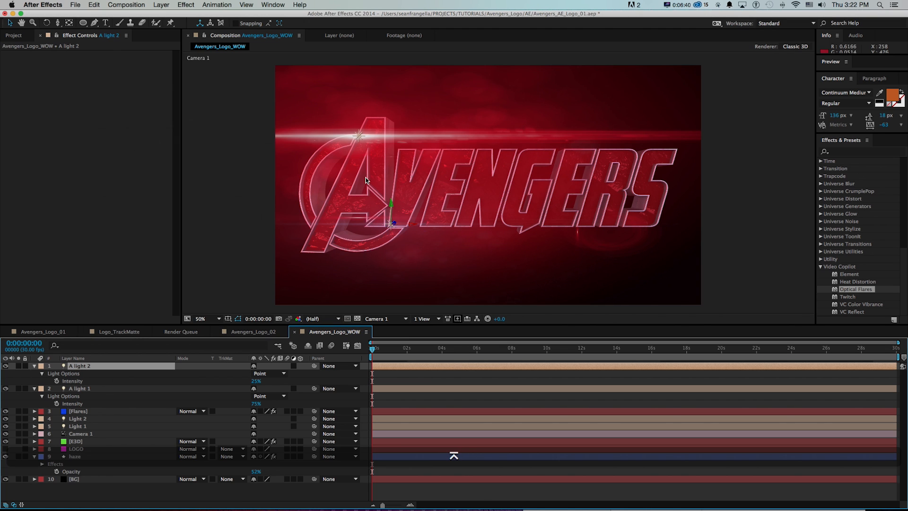
Nudge A light 2 slightly lower on the A's base and set its intensity to 35%.
{"action": "left_click_drag", "start_coordinate": [391, 207], "coordinate": [391, 209]}
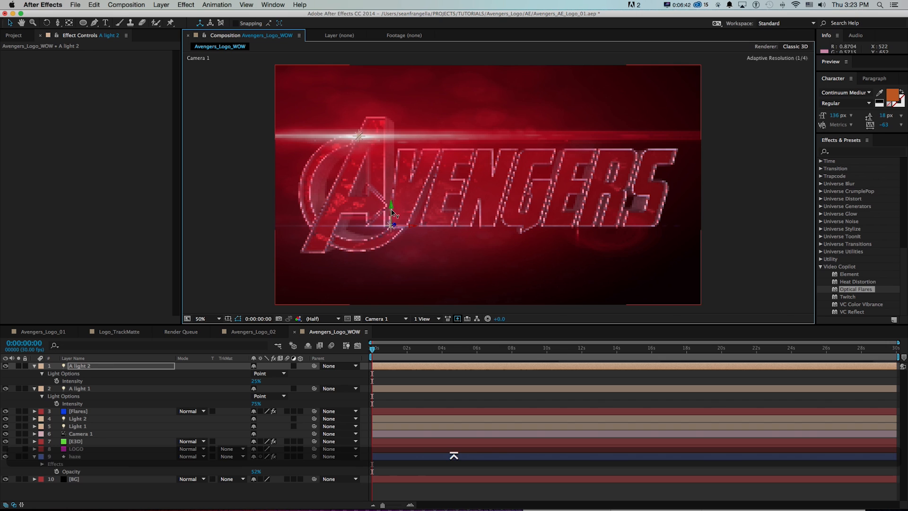
{"action": "key", "text": "super+shift+h"}
{"action": "left_click", "coordinate": [255, 381]}
{"action": "type", "text": "35"}
{"action": "key", "text": "Return"}
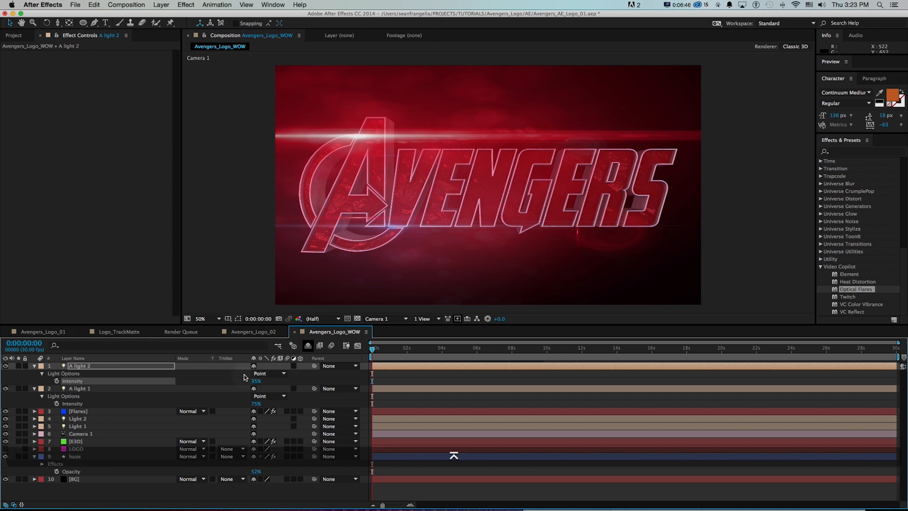
{"action": "key", "text": "F2"}
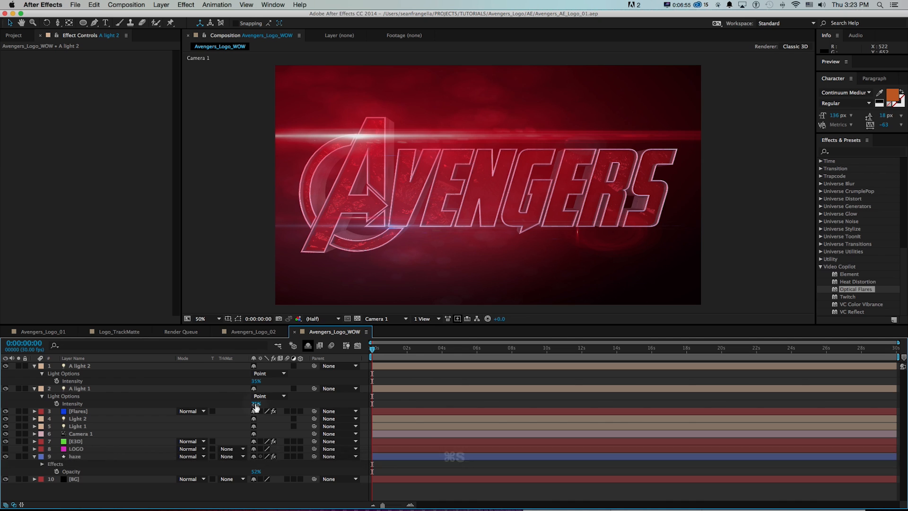
Hide the first of the two Iris elements with scale 858.0 in the Flares layer's Optical Flares options.
{"action": "left_click", "coordinate": [76, 412]}
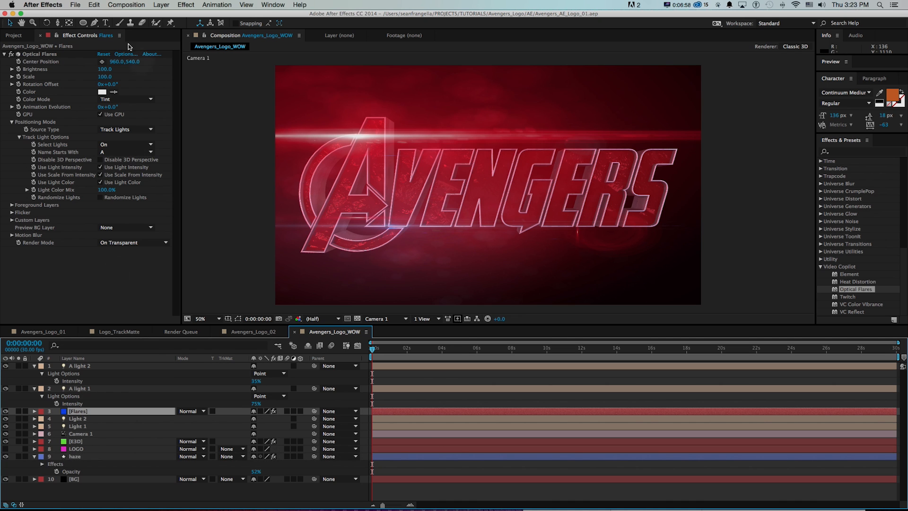
{"action": "left_click", "coordinate": [126, 54]}
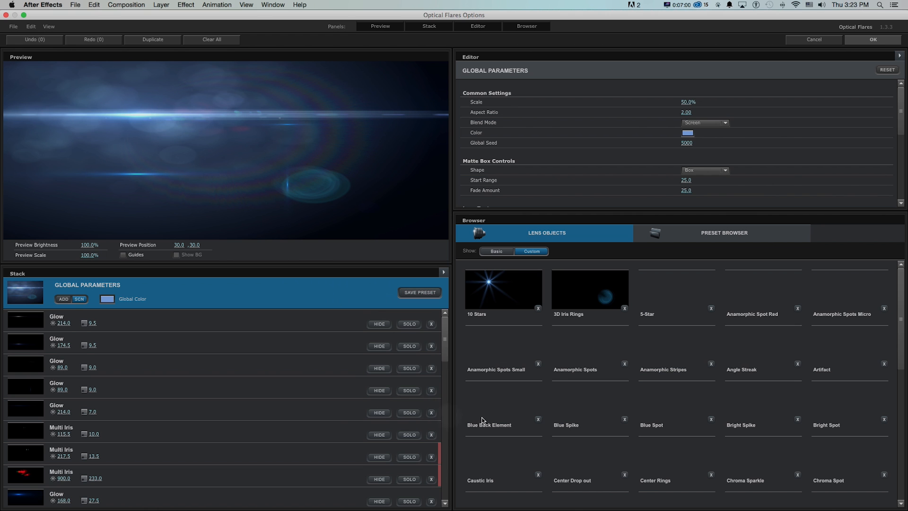
{"action": "left_click_drag", "start_coordinate": [446, 401], "coordinate": [446, 485]}
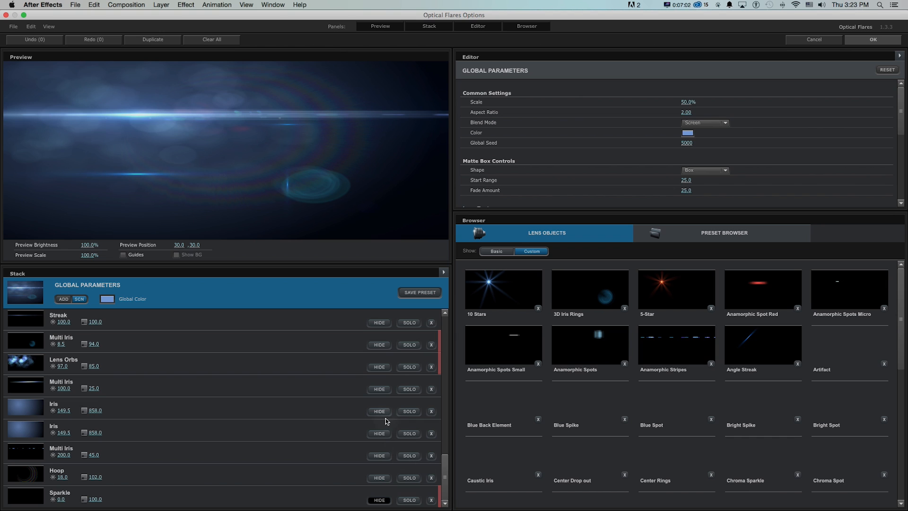
{"action": "left_click", "coordinate": [382, 412]}
{"action": "left_click", "coordinate": [873, 39]}
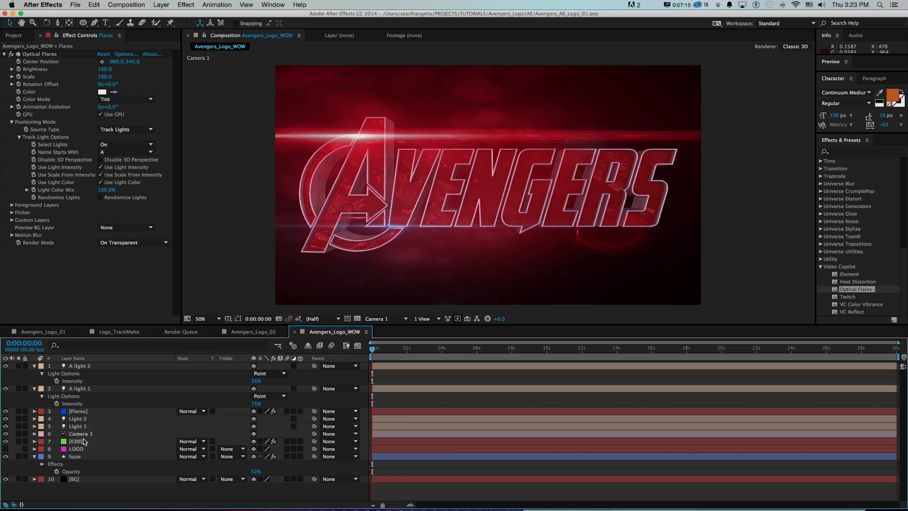
Increase the metal_flake material's extrude depth in the E3D layer's Element scene setup.
{"action": "left_click", "coordinate": [84, 441]}
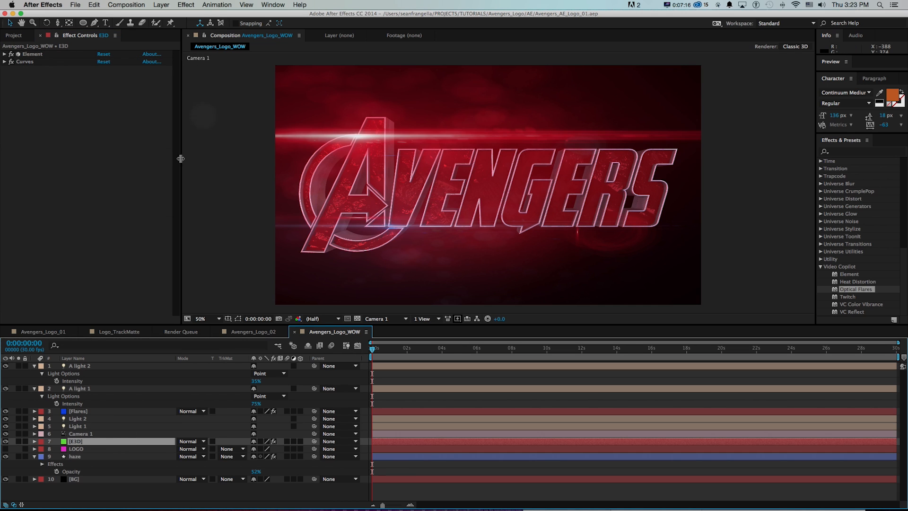
{"action": "left_click", "coordinate": [4, 54]}
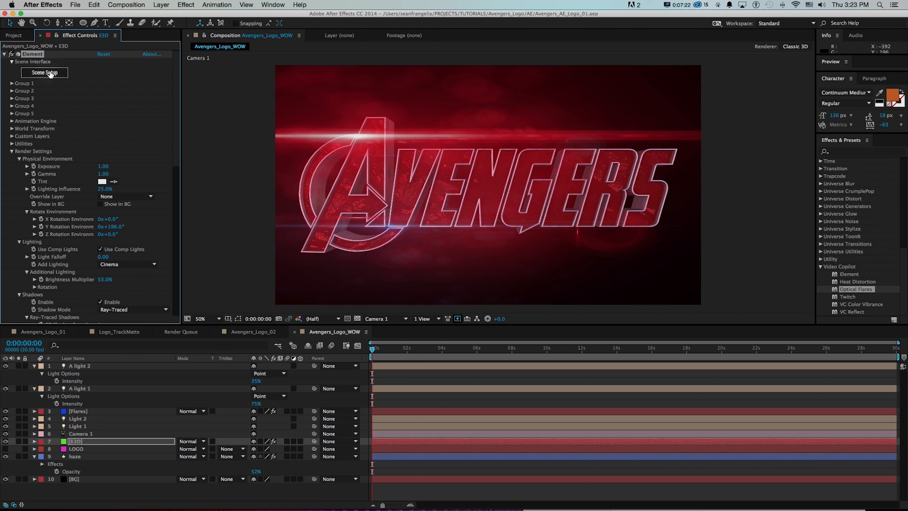
{"action": "left_click", "coordinate": [44, 73]}
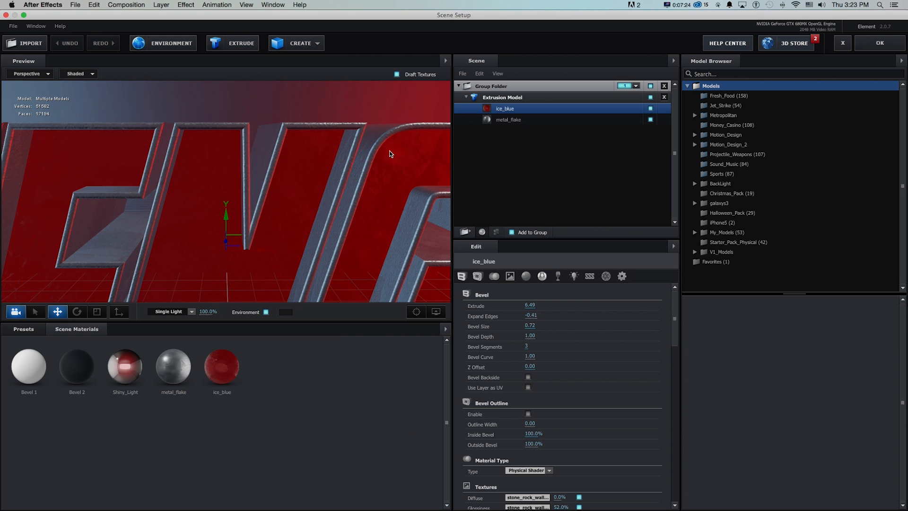
{"action": "left_click", "coordinate": [508, 120]}
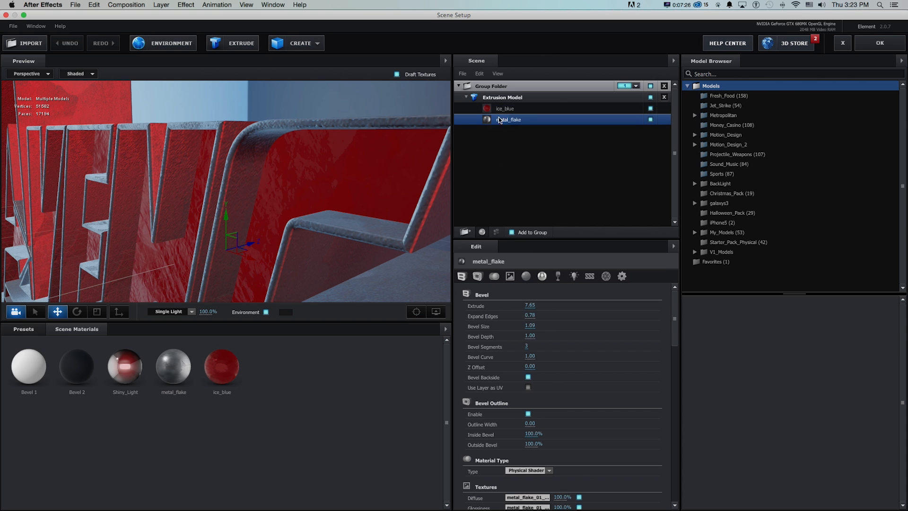
{"action": "left_click_drag", "start_coordinate": [526, 303], "coordinate": [551, 303]}
{"action": "left_click", "coordinate": [879, 43]}
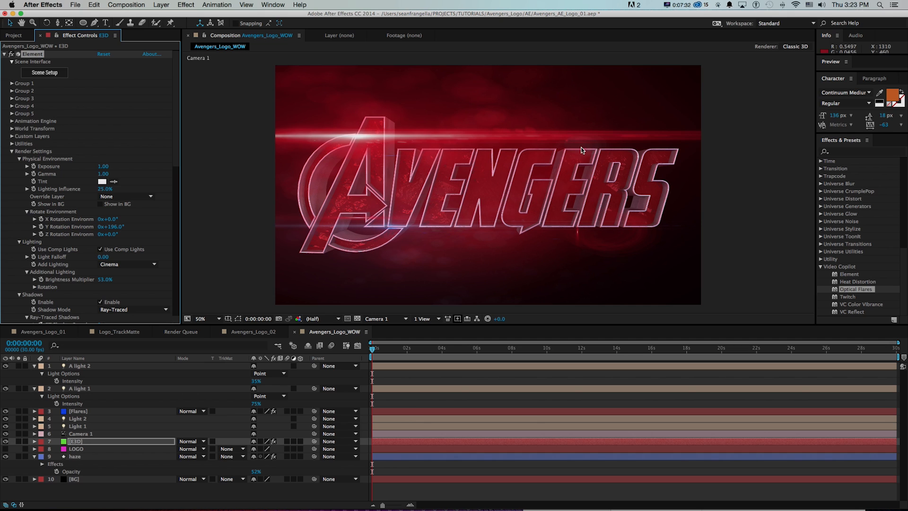
Save the project and move the Camera 1 layer to the top of the layer stack.
{"action": "key", "text": "super+s"}
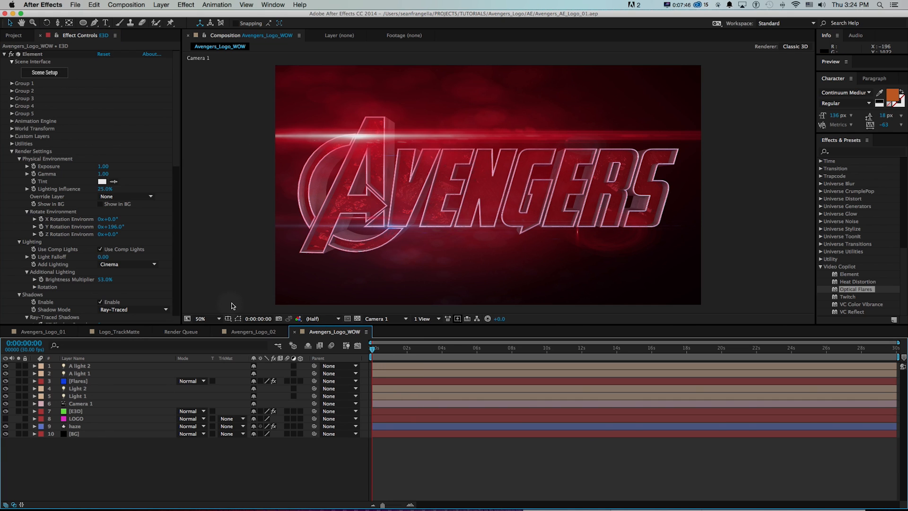
{"action": "left_click_drag", "start_coordinate": [79, 403], "coordinate": [79, 363]}
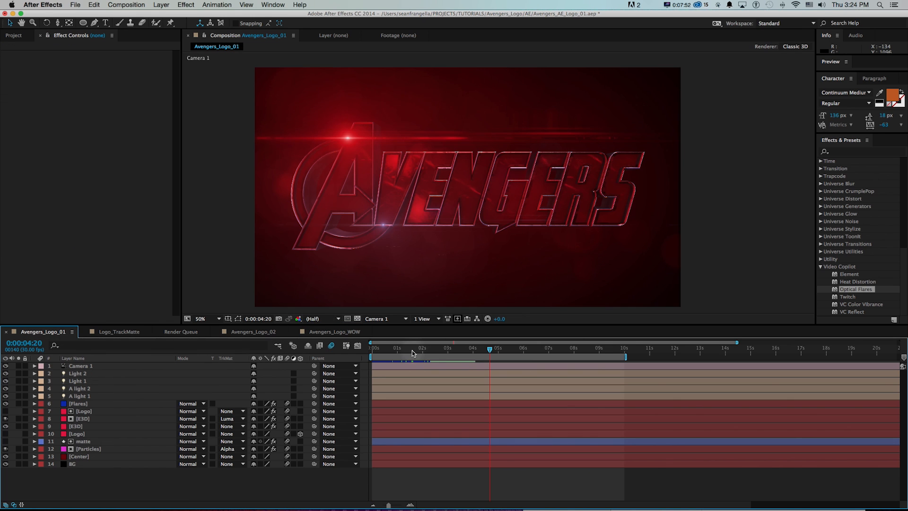
Scrub and preview the Avengers_Logo_01 composition to examine its camera move and logo reveal.
{"action": "left_click_drag", "start_coordinate": [416, 352], "coordinate": [495, 354]}
{"action": "left_click", "coordinate": [385, 351]}
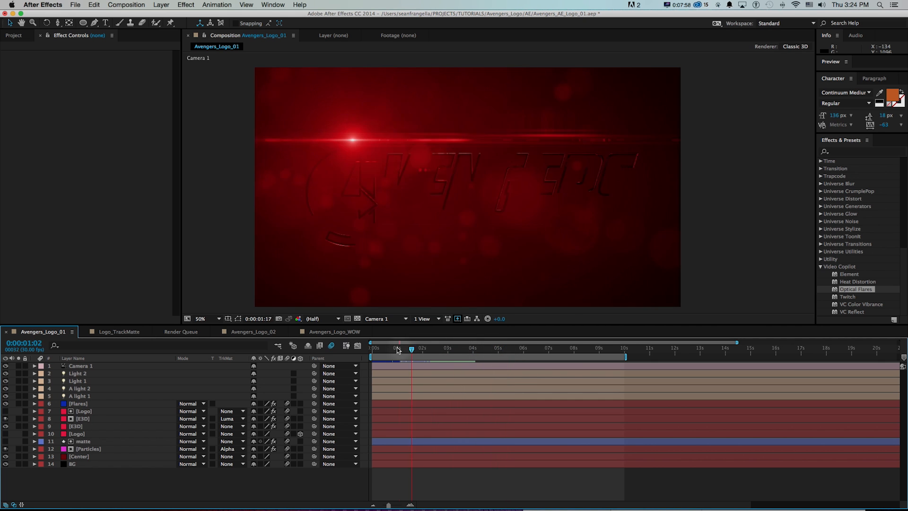
{"action": "left_click_drag", "start_coordinate": [380, 350], "coordinate": [445, 351]}
{"action": "key", "text": "space"}
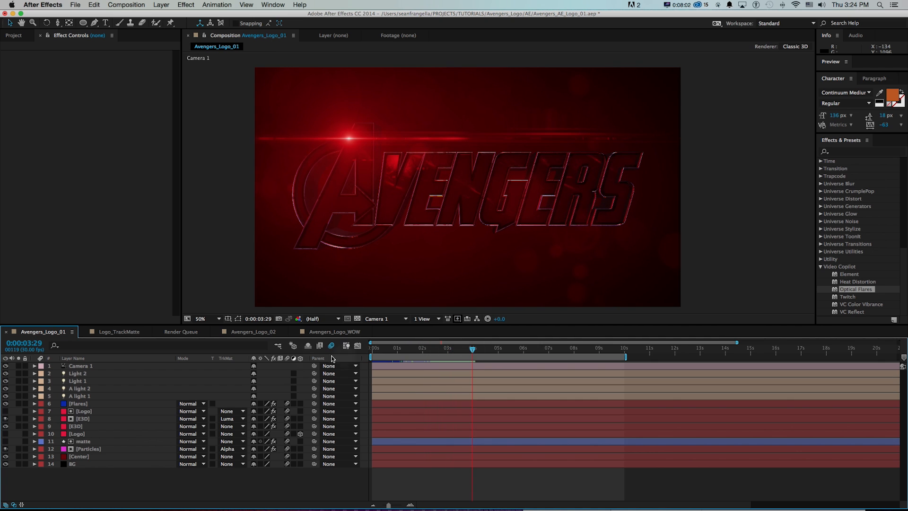
In Avengers_Logo_WOW, keyframe Camera 1's Point of Interest and Position and place both keyframes at 10 seconds.
{"action": "left_click", "coordinate": [312, 333]}
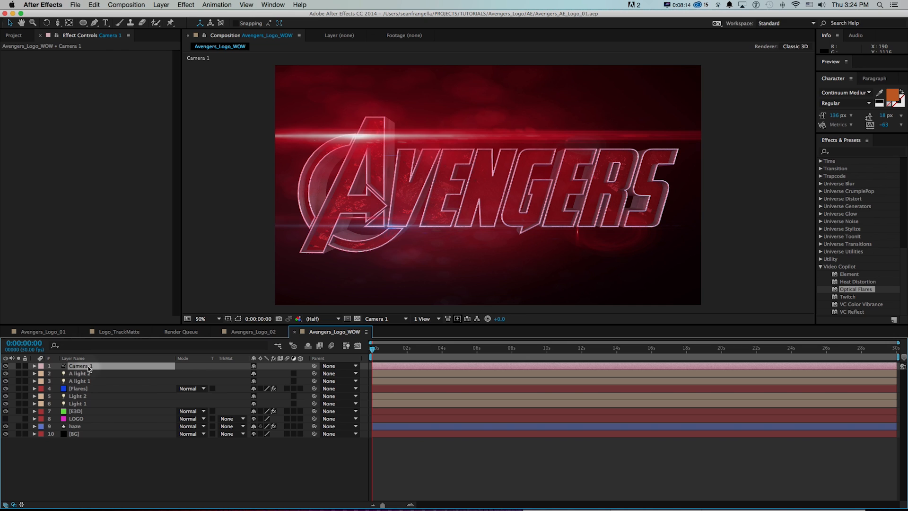
{"action": "key", "text": "shift+p"}
{"action": "key", "text": "shift+a"}
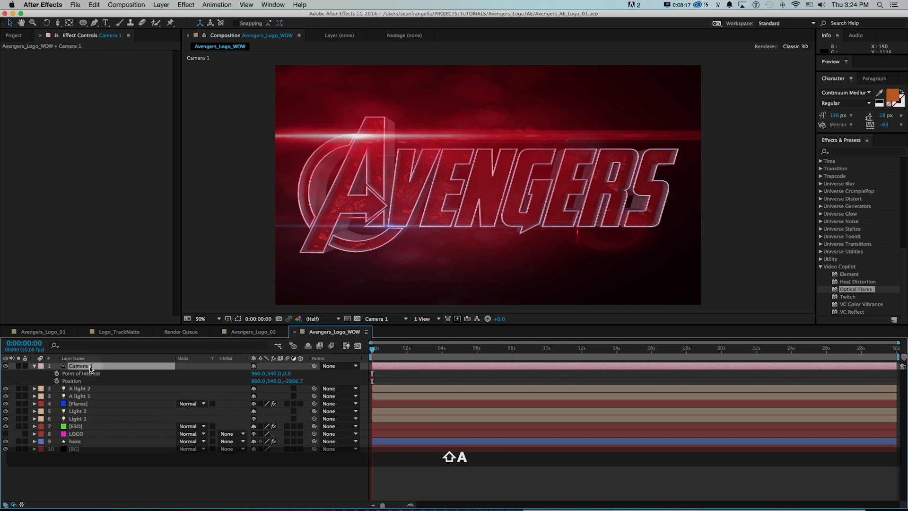
{"action": "left_click", "coordinate": [56, 374]}
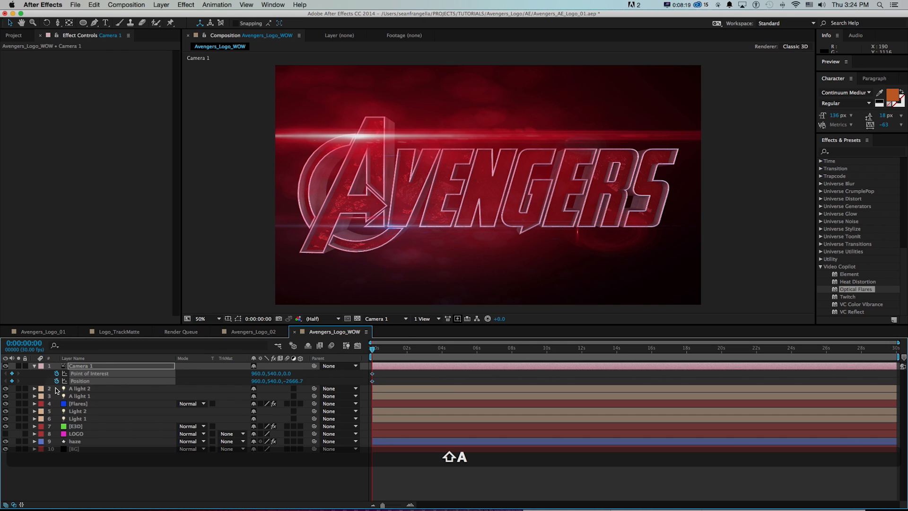
{"action": "left_click_drag", "start_coordinate": [373, 376], "coordinate": [547, 371]}
{"action": "left_click", "coordinate": [547, 351], "text": "shift"}
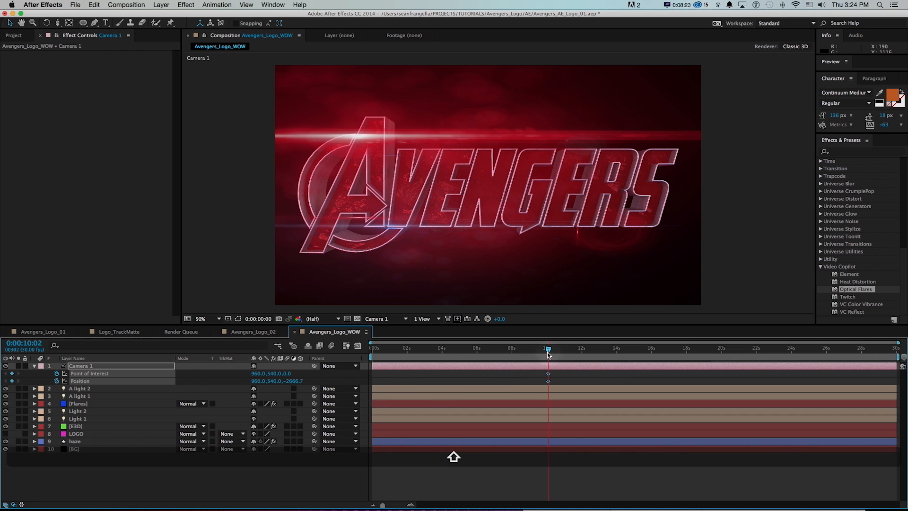
Pull Camera 1 back from the logo at time 0 to keyframe a push-in, and scrub to about 5 seconds.
{"action": "left_click_drag", "start_coordinate": [547, 353], "coordinate": [355, 349]}
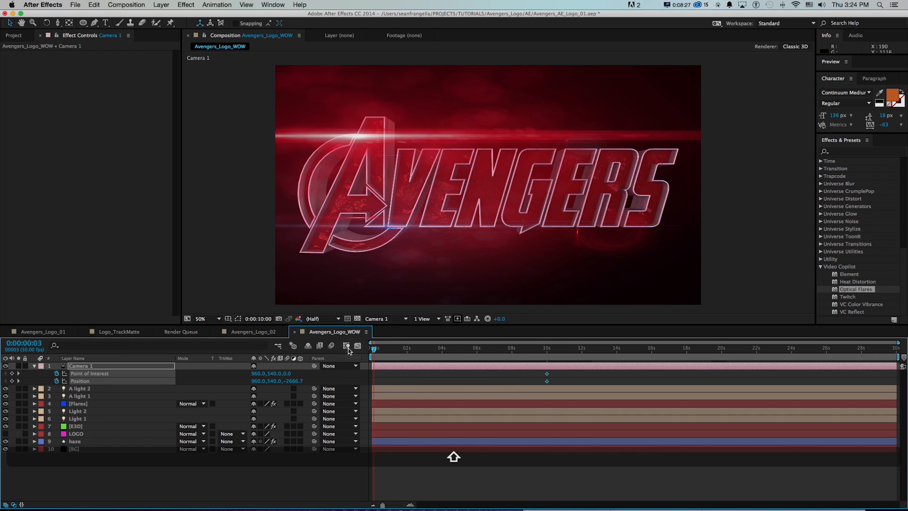
{"action": "key", "text": "c"}
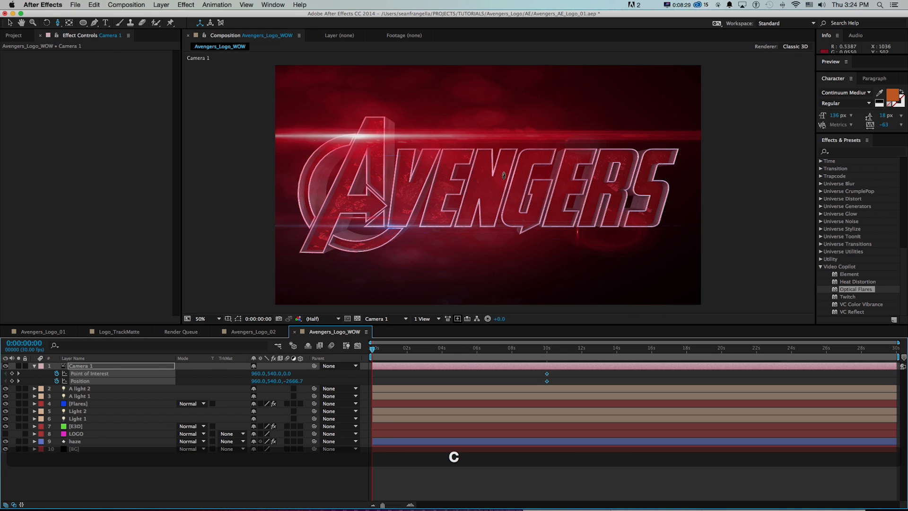
{"action": "left_click_drag", "start_coordinate": [486, 171], "coordinate": [448, 211]}
{"action": "left_click_drag", "start_coordinate": [377, 349], "coordinate": [458, 349]}
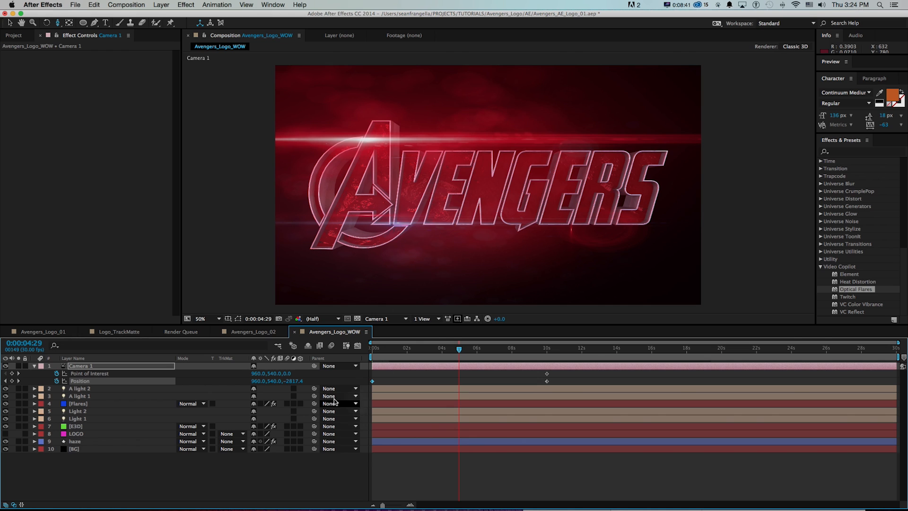
Nudge A light 2 slightly along the A's lower edge with its layer controls shown, and save the project.
{"action": "left_click", "coordinate": [77, 388]}
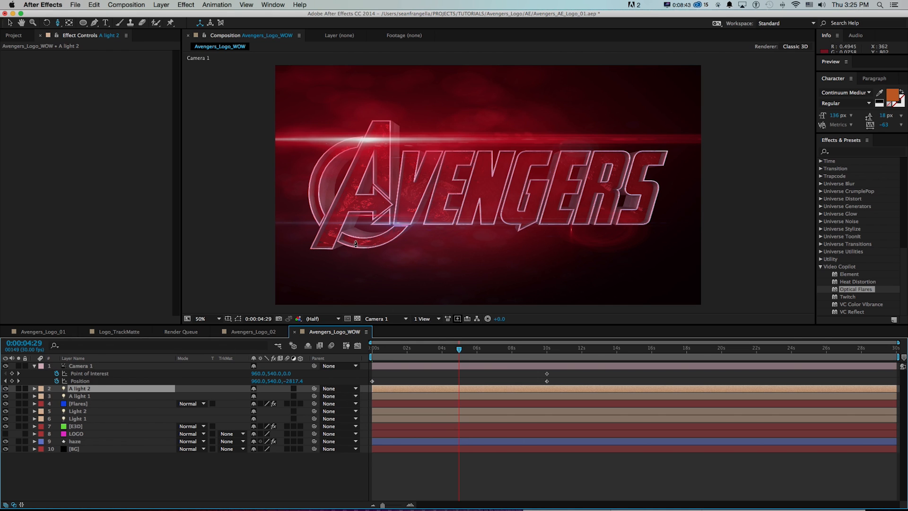
{"action": "key", "text": "shift+super+h"}
{"action": "key", "text": "v"}
{"action": "left_click", "coordinate": [398, 214]}
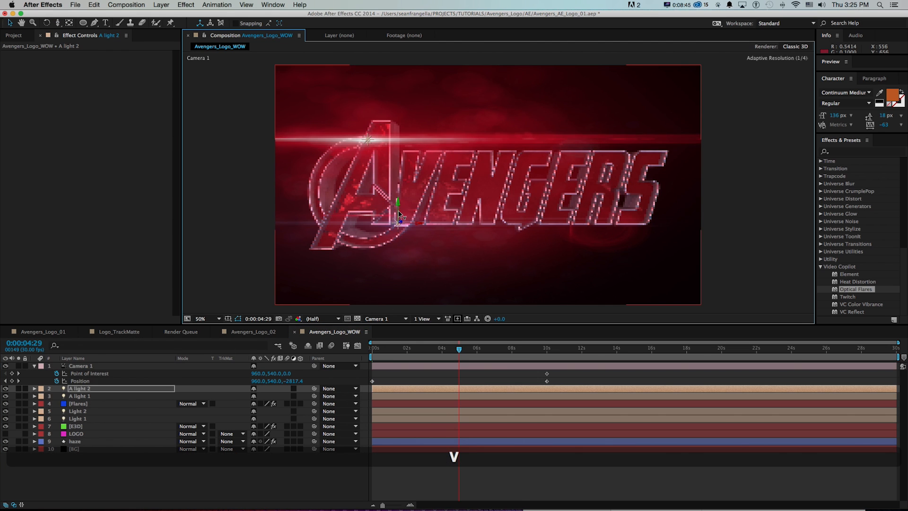
{"action": "key", "text": "shift+super+h"}
{"action": "key", "text": "super+s"}
{"action": "left_click", "coordinate": [395, 344]}
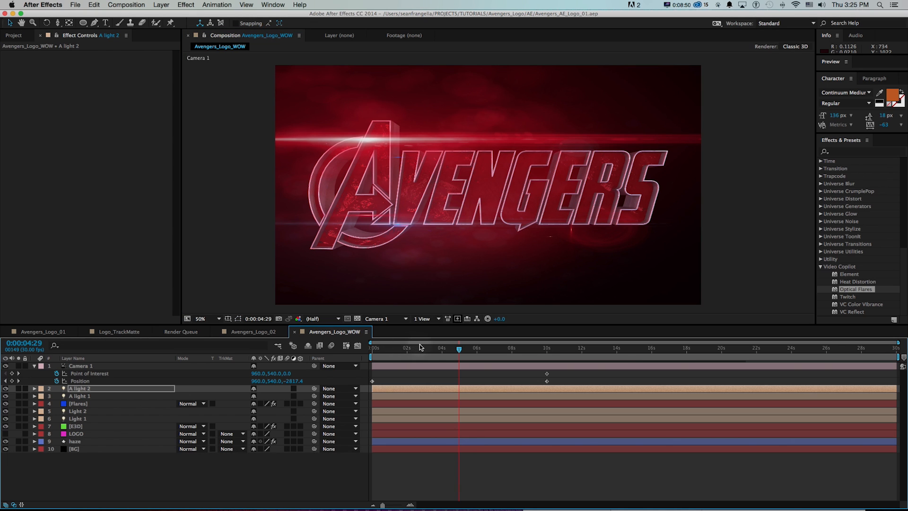
Scrub the Avengers_Logo_WOW and Avengers_Logo_01 compositions to compare how dark the logo starts before it is revealed.
{"action": "left_click_drag", "start_coordinate": [419, 354], "coordinate": [408, 349]}
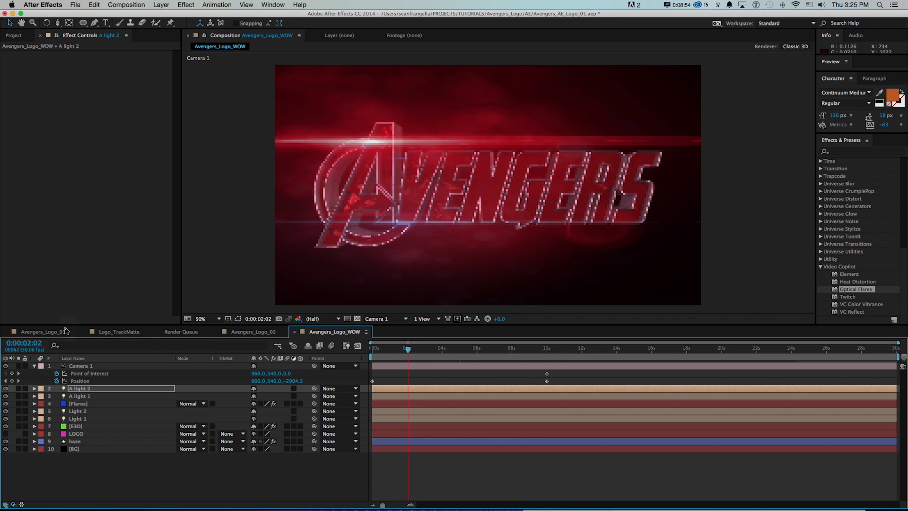
{"action": "left_click", "coordinate": [64, 330]}
{"action": "left_click_drag", "start_coordinate": [396, 352], "coordinate": [445, 350]}
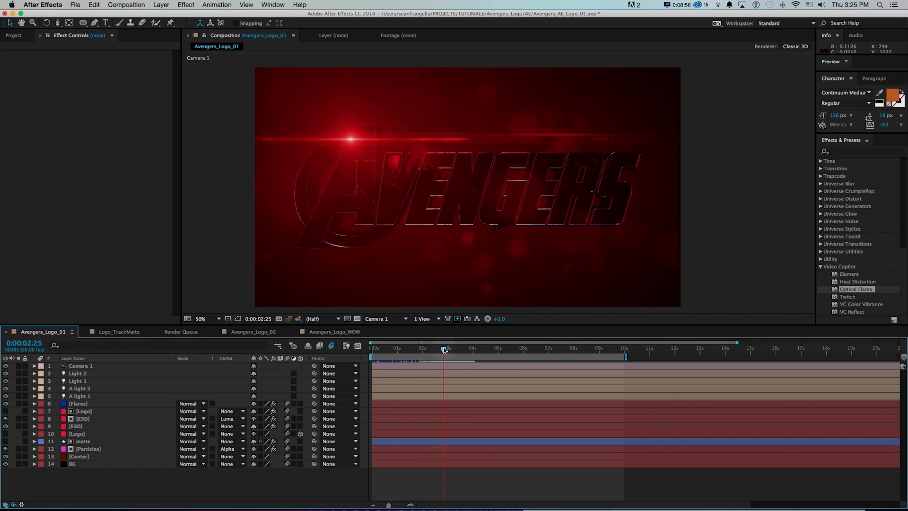
{"action": "left_click_drag", "start_coordinate": [445, 350], "coordinate": [505, 350]}
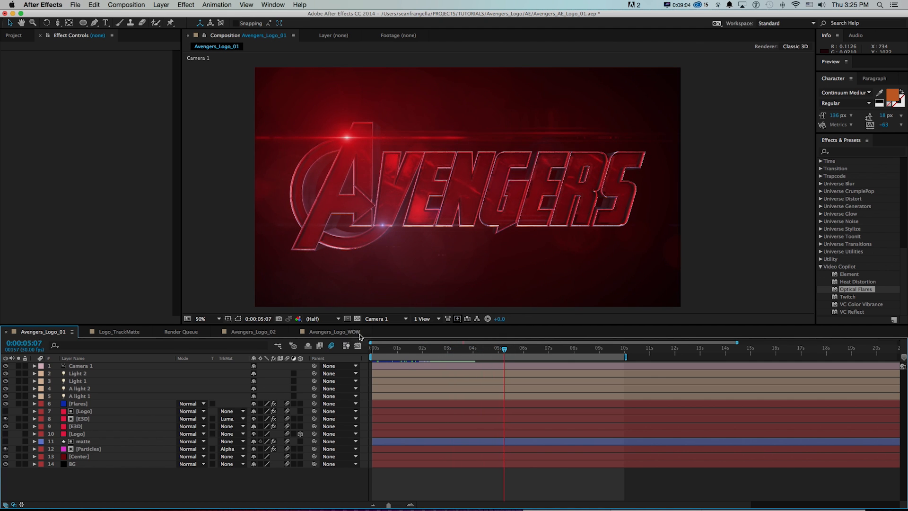
{"action": "left_click", "coordinate": [345, 332]}
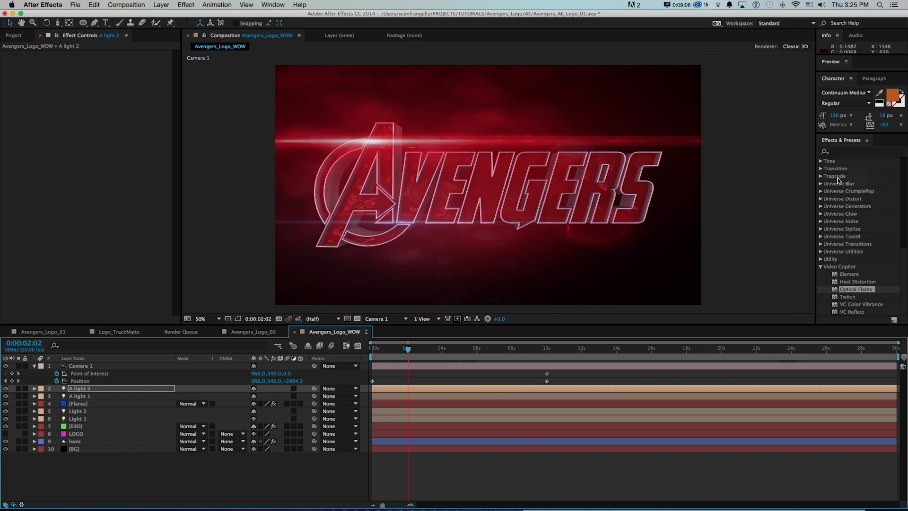
Add a second Curves effect to the E3D layer, bend its RGB curve downward and lower its white point to darken the logo.
{"action": "left_click", "coordinate": [76, 427]}
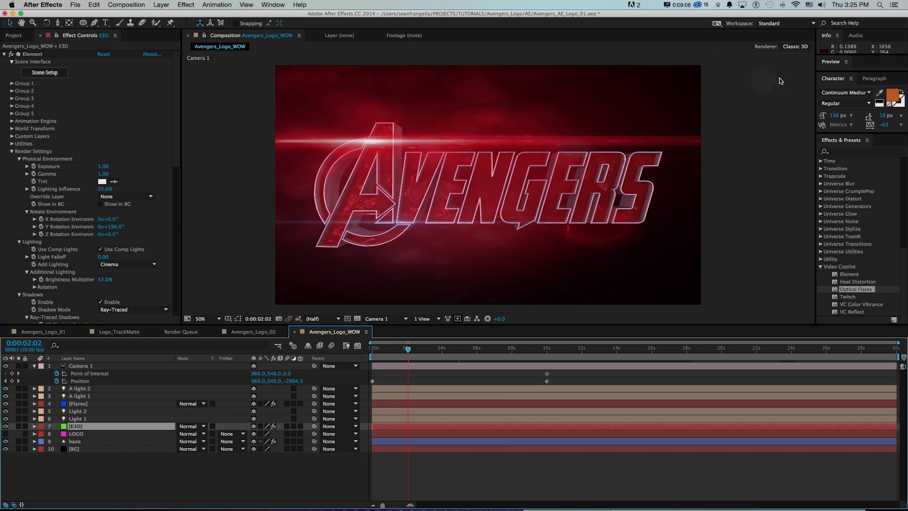
{"action": "left_click", "coordinate": [5, 54]}
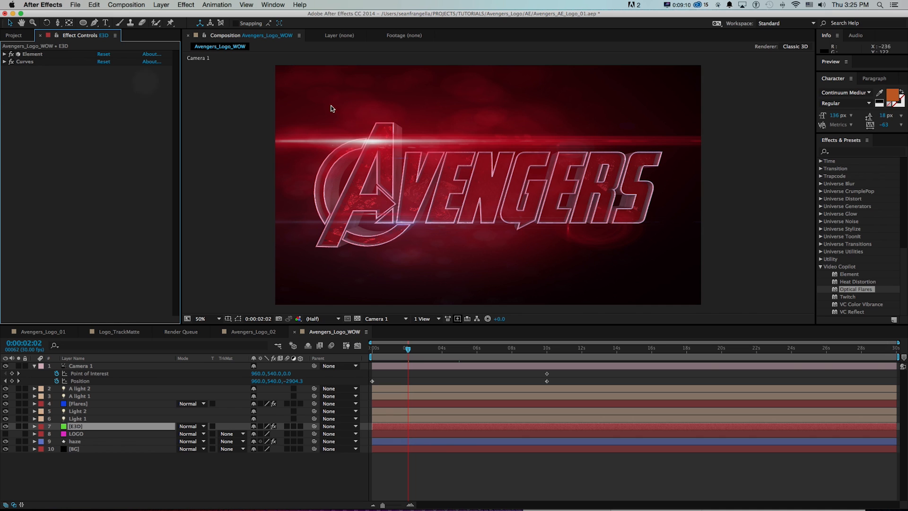
{"action": "left_click", "coordinate": [833, 151]}
{"action": "type", "text": "curves"}
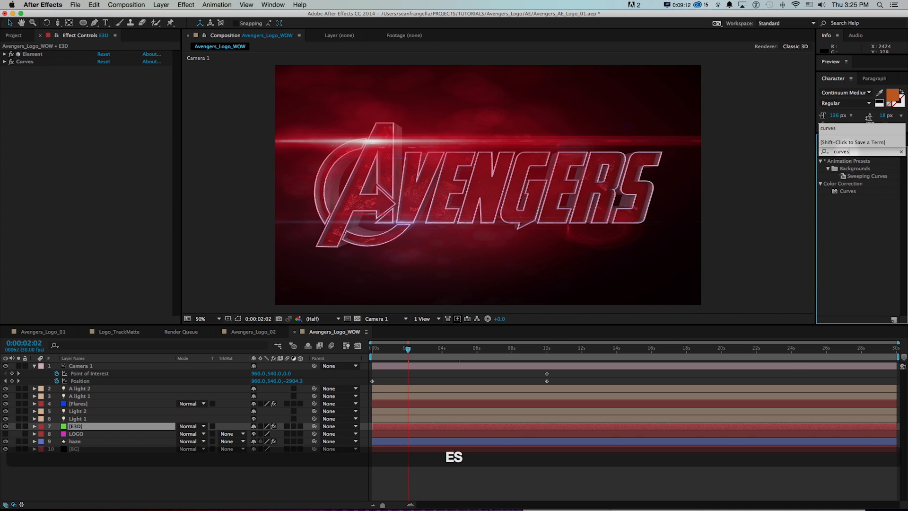
{"action": "left_click_drag", "start_coordinate": [848, 191], "coordinate": [86, 186]}
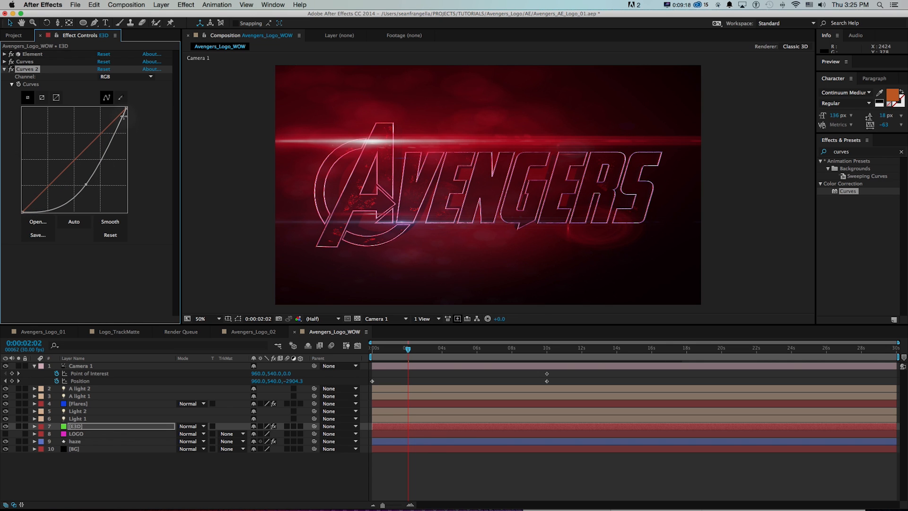
{"action": "left_click_drag", "start_coordinate": [126, 108], "coordinate": [122, 134]}
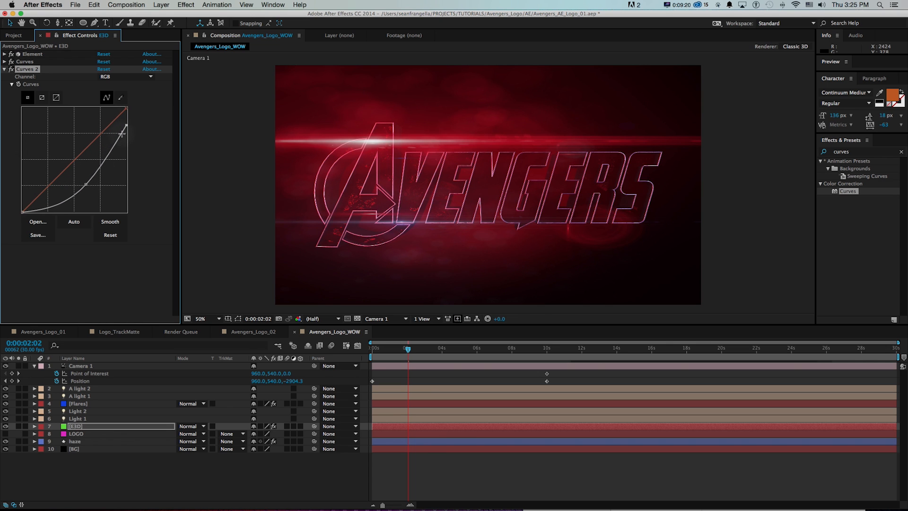
{"action": "left_click_drag", "start_coordinate": [87, 184], "coordinate": [89, 191]}
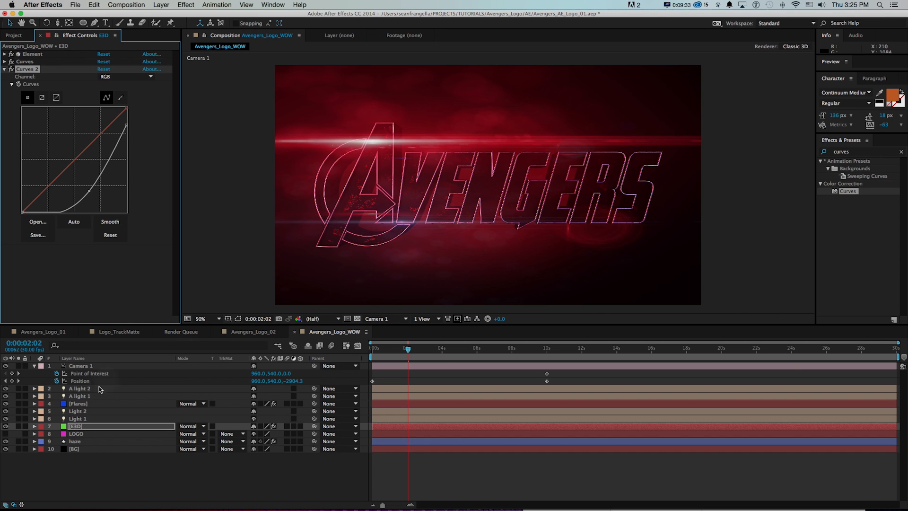
Change the colour of Light 2 to red, D90505.
{"action": "left_click", "coordinate": [83, 389]}
{"action": "left_click", "coordinate": [85, 411]}
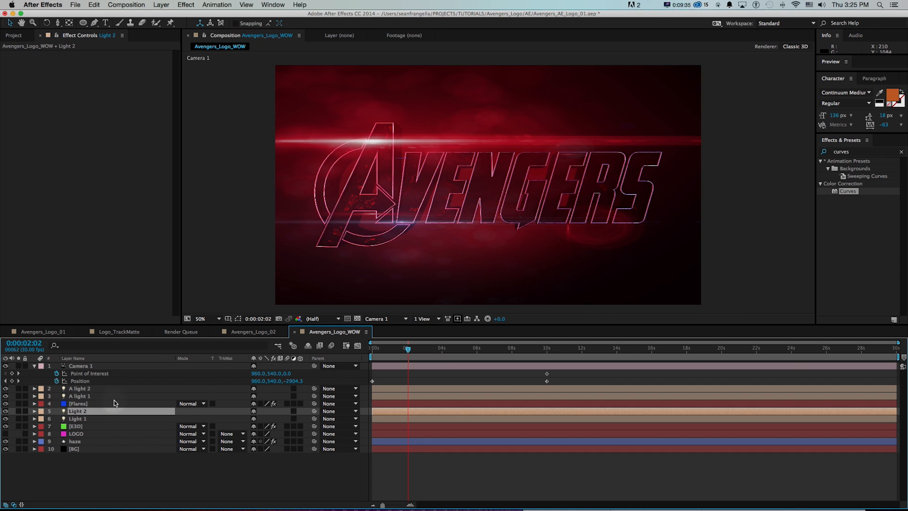
{"action": "key", "text": "shift+super+y"}
{"action": "left_click", "coordinate": [164, 189]}
{"action": "left_click", "coordinate": [251, 148]}
{"action": "mouse_move", "coordinate": [265, 141]}
{"action": "left_mouse_down"}
{"action": "mouse_move", "coordinate": [260, 121]}
{"action": "mouse_move", "coordinate": [258, 129]}
{"action": "left_mouse_up"}
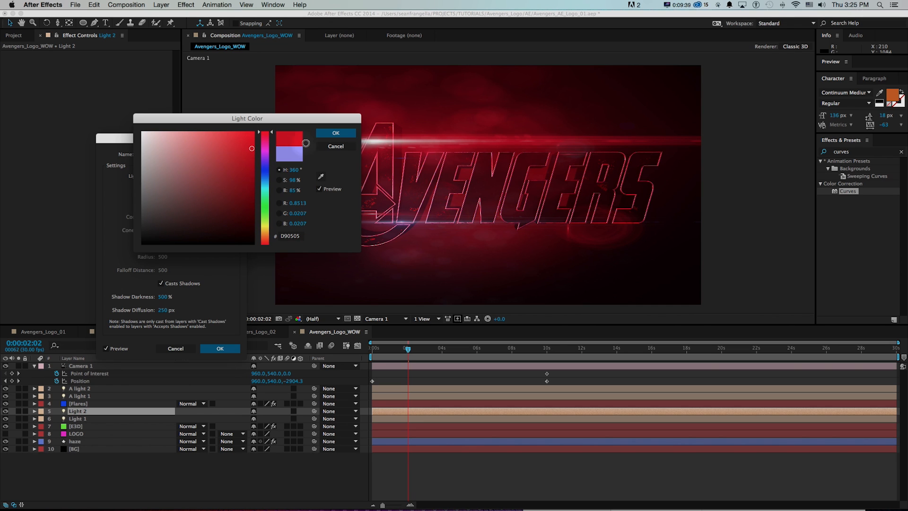
{"action": "left_click", "coordinate": [336, 133]}
{"action": "left_click", "coordinate": [218, 350]}
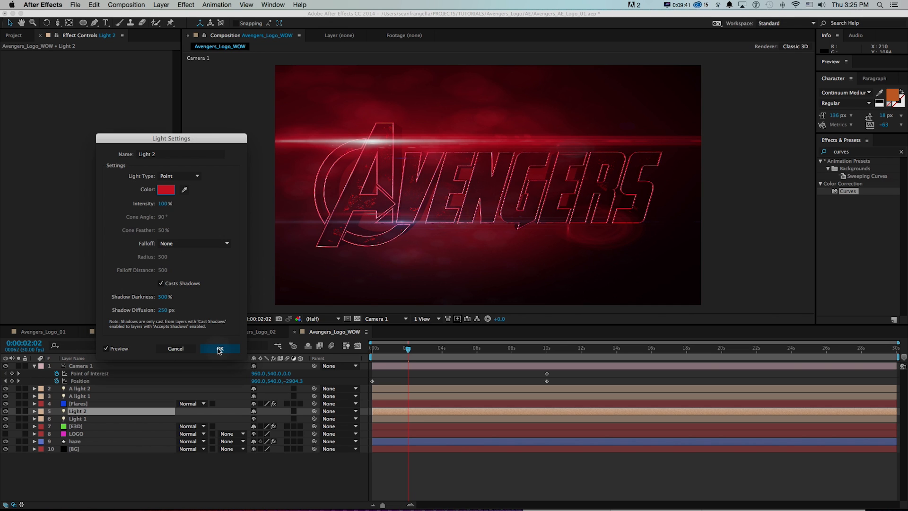
Review the ice_blue material's reflectivity, refraction and illumination settings in the E3D layer's Element Scene Setup, and accept the scene.
{"action": "left_click", "coordinate": [83, 426]}
{"action": "left_click", "coordinate": [5, 54]}
{"action": "left_click", "coordinate": [36, 73]}
{"action": "scroll", "coordinate": [599, 462], "scroll_direction": "down", "scroll_amount": 5}
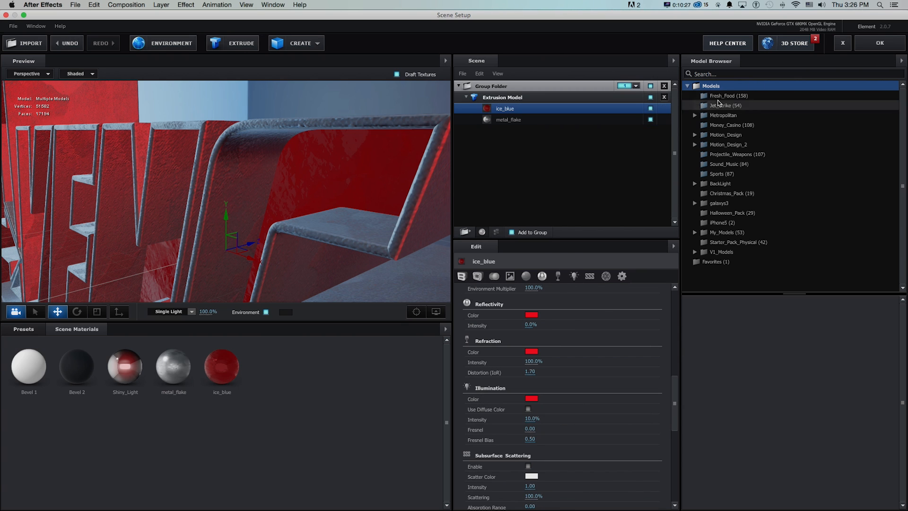
{"action": "left_click", "coordinate": [880, 43]}
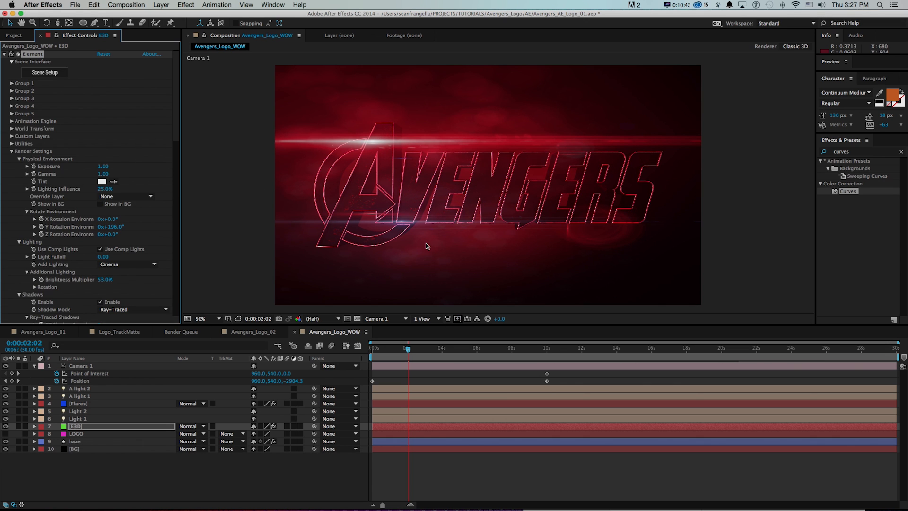
Bend the second Curves effect further into the shadows and set its first keyframe at 2 seconds.
{"action": "left_click", "coordinate": [4, 54]}
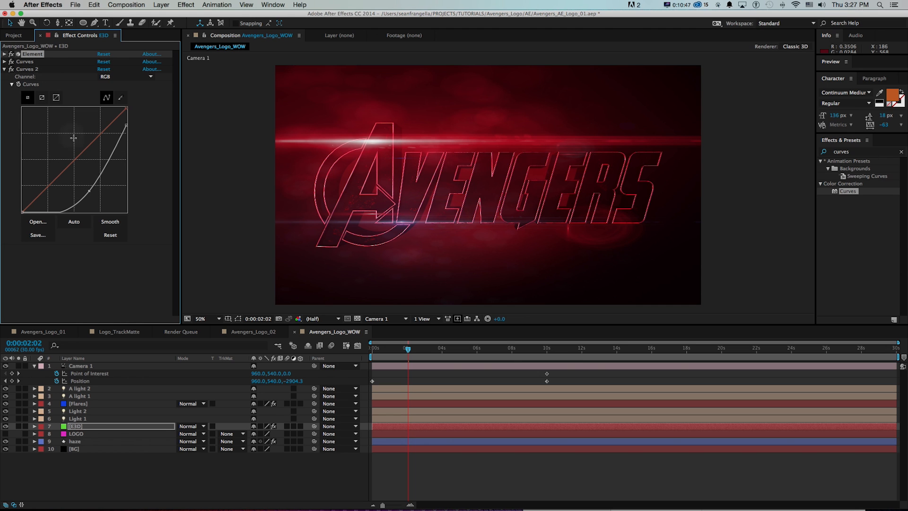
{"action": "left_click_drag", "start_coordinate": [89, 190], "coordinate": [100, 188]}
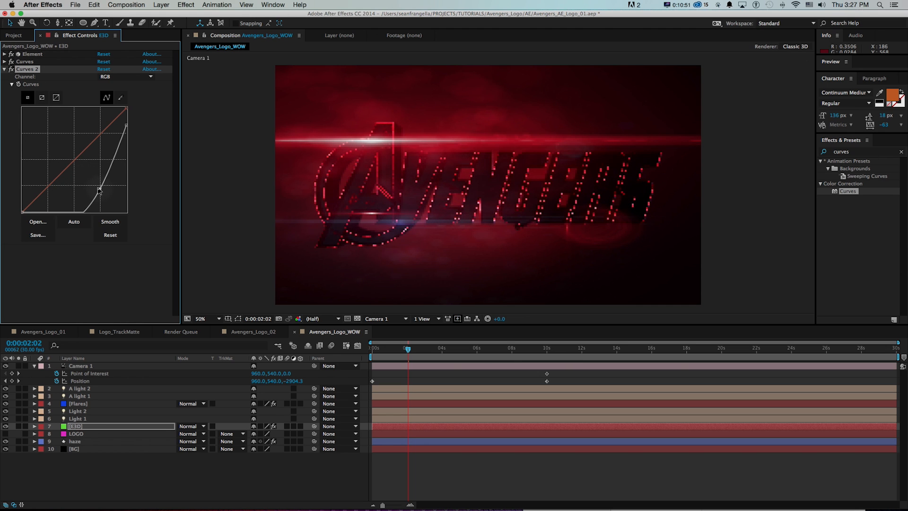
{"action": "left_click_drag", "start_coordinate": [408, 350], "coordinate": [405, 350]}
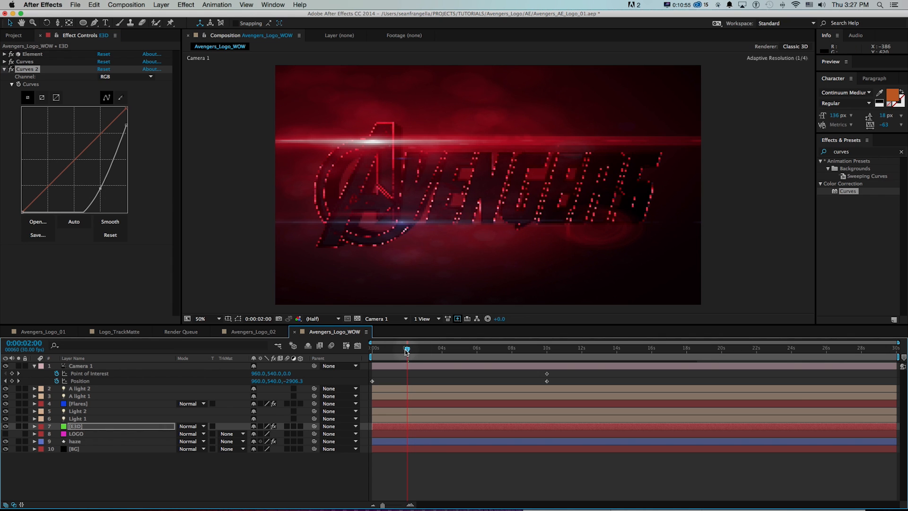
{"action": "left_click", "coordinate": [19, 85]}
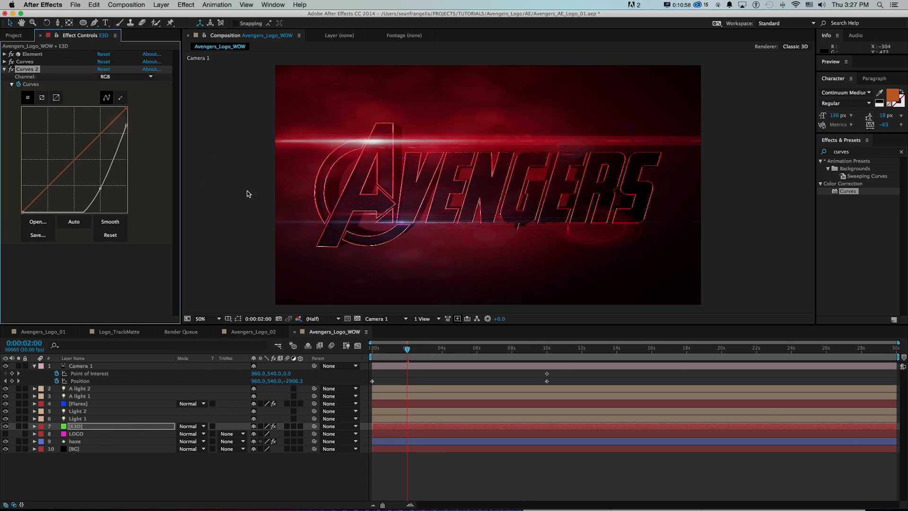
At 6 seconds, straighten the second Curves effect to a neutral diagonal, reveal its keyframes and scrub through the transition.
{"action": "left_click", "coordinate": [477, 350]}
{"action": "left_click_drag", "start_coordinate": [477, 349], "coordinate": [476, 349]}
{"action": "left_click_drag", "start_coordinate": [126, 125], "coordinate": [127, 107]}
{"action": "left_click_drag", "start_coordinate": [100, 188], "coordinate": [77, 158]}
{"action": "key", "text": "u"}
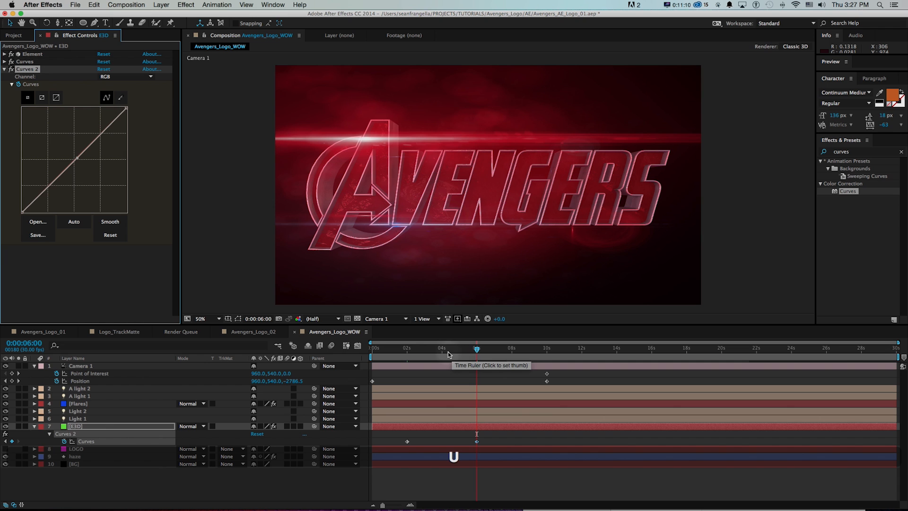
{"action": "left_click", "coordinate": [415, 351]}
{"action": "left_click_drag", "start_coordinate": [422, 357], "coordinate": [477, 359]}
Shape the E3D layer's first Curves effect into a gentle contrast S-curve and save the project.
{"action": "left_click", "coordinate": [8, 62]}
{"action": "left_click_drag", "start_coordinate": [68, 173], "coordinate": [64, 178]}
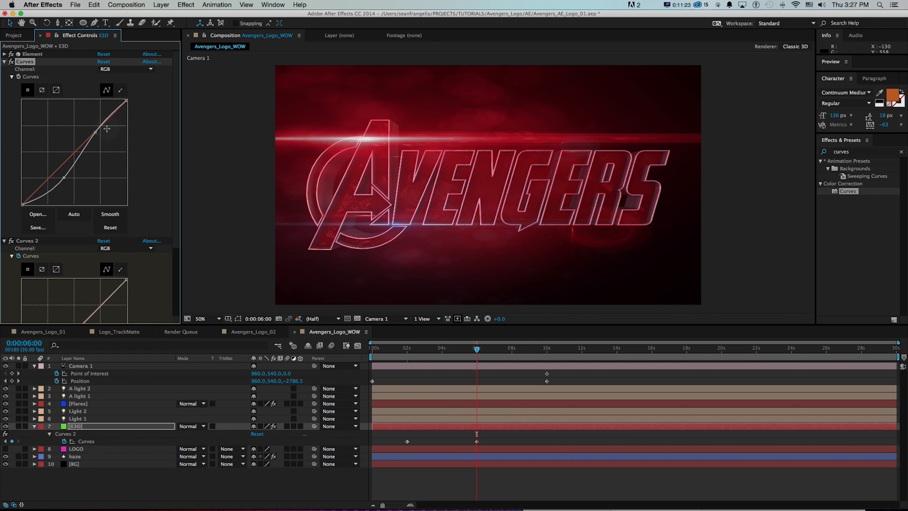
{"action": "left_click_drag", "start_coordinate": [96, 129], "coordinate": [95, 126]}
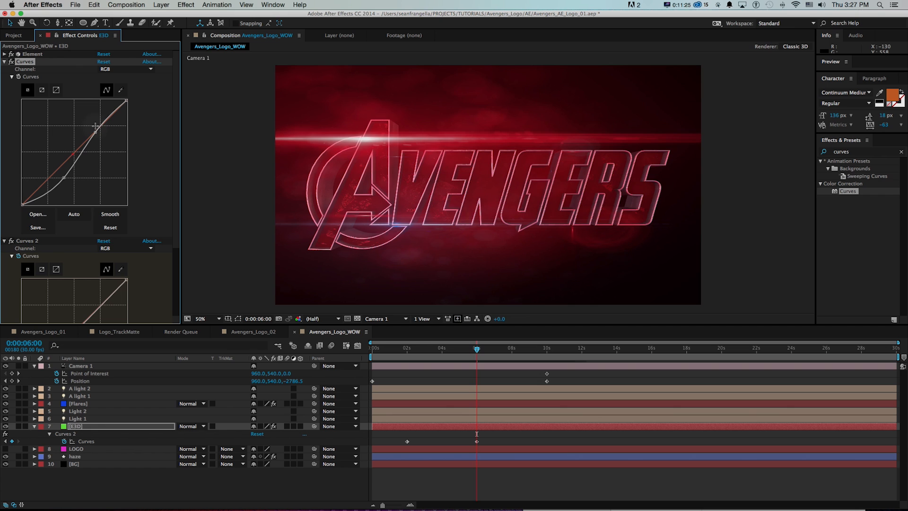
{"action": "mouse_move", "coordinate": [65, 177]}
{"action": "left_mouse_down"}
{"action": "mouse_move", "coordinate": [72, 180]}
{"action": "mouse_move", "coordinate": [69, 173]}
{"action": "left_mouse_up"}
{"action": "left_click_drag", "start_coordinate": [95, 133], "coordinate": [94, 131]}
{"action": "key", "text": "super+s"}
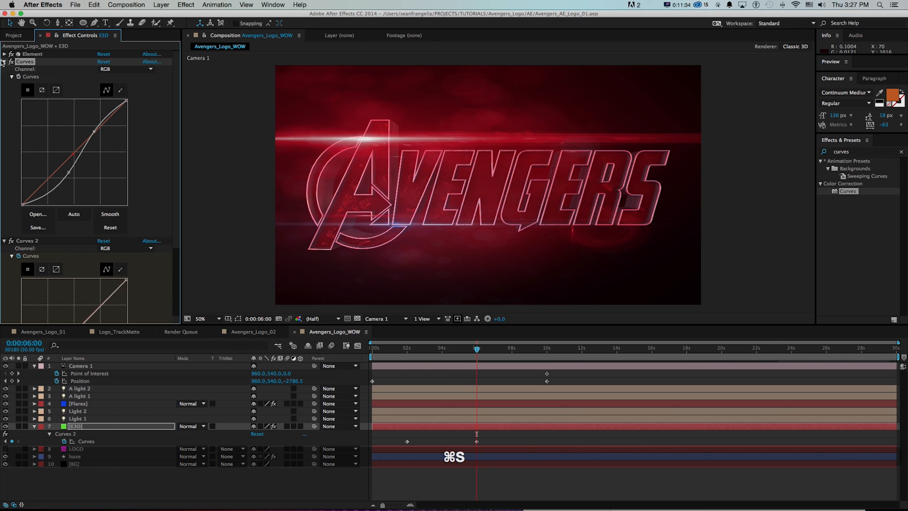
{"action": "left_click", "coordinate": [4, 61]}
At 2 seconds, add Brightness & Contrast to the E3D layer with Brightness -25 and Contrast 58.
{"action": "left_click", "coordinate": [423, 353], "text": "shift"}
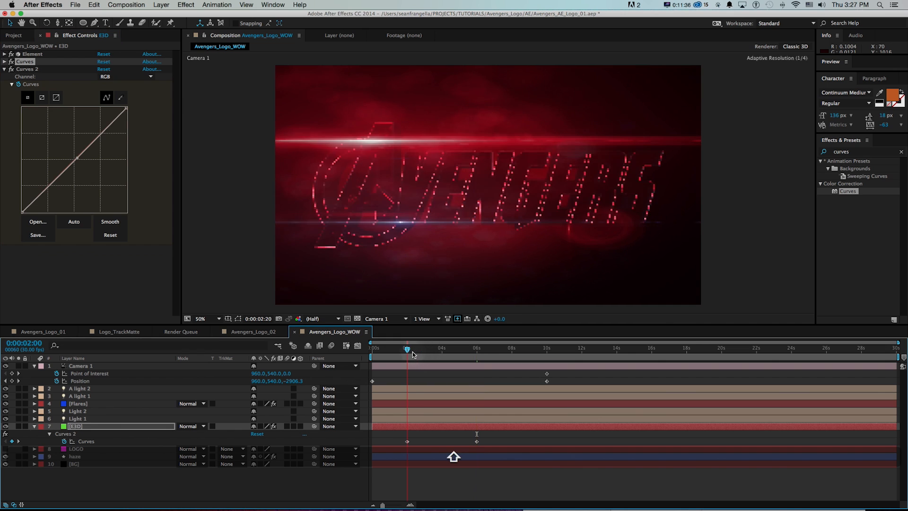
{"action": "left_click", "coordinate": [835, 152]}
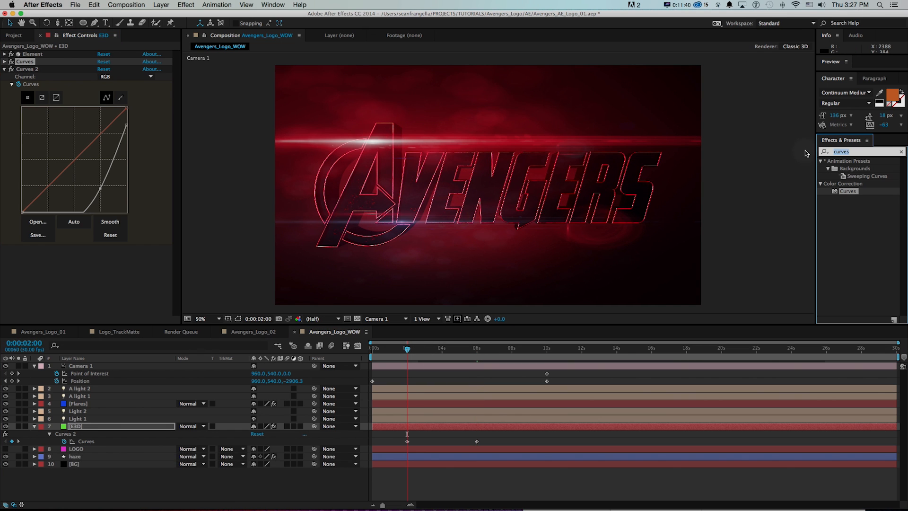
{"action": "type", "text": "brigth"}
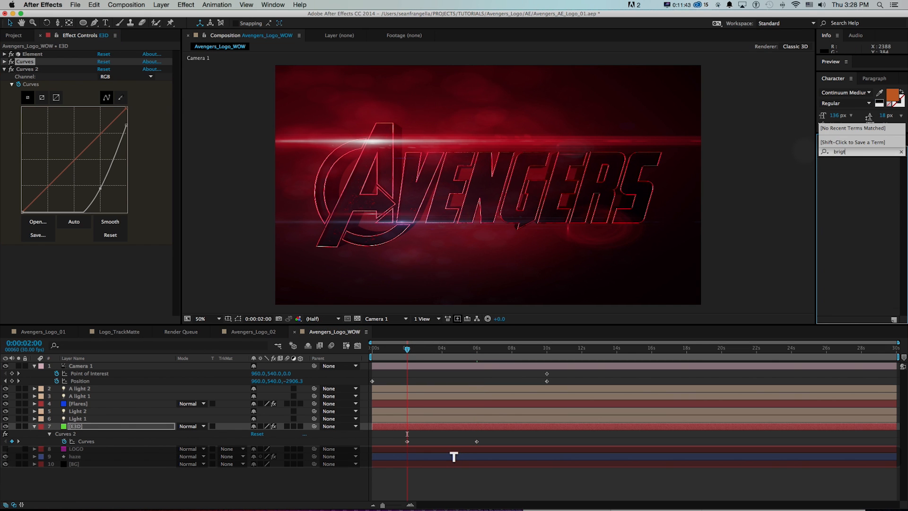
{"action": "key", "text": "BackSpace"}
{"action": "type", "text": "htness"}
{"action": "left_click_drag", "start_coordinate": [852, 169], "coordinate": [21, 283]}
{"action": "left_click_drag", "start_coordinate": [99, 259], "coordinate": [127, 265]}
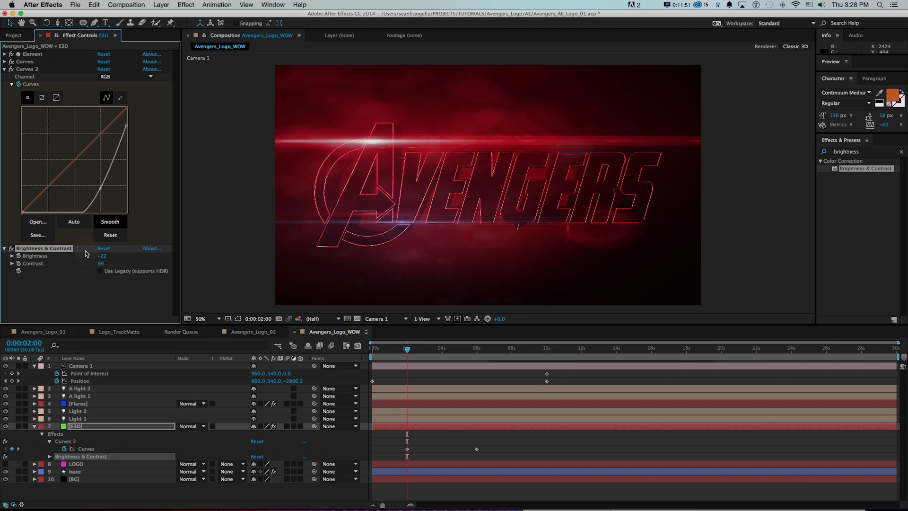
Keyframe Brightness and Contrast at 2 seconds, and set both to 0 at 6 seconds.
{"action": "left_click", "coordinate": [11, 249]}
{"action": "left_click_drag", "start_coordinate": [473, 352], "coordinate": [479, 354]}
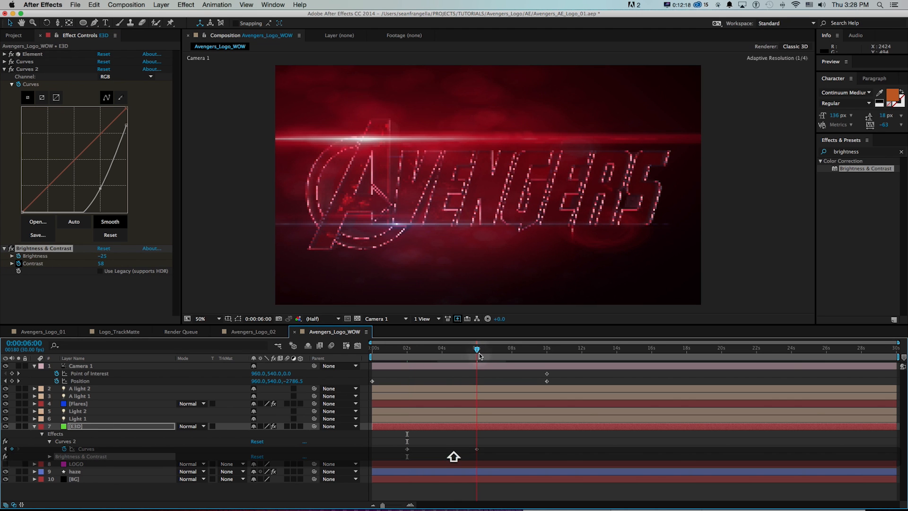
{"action": "left_click", "coordinate": [112, 257]}
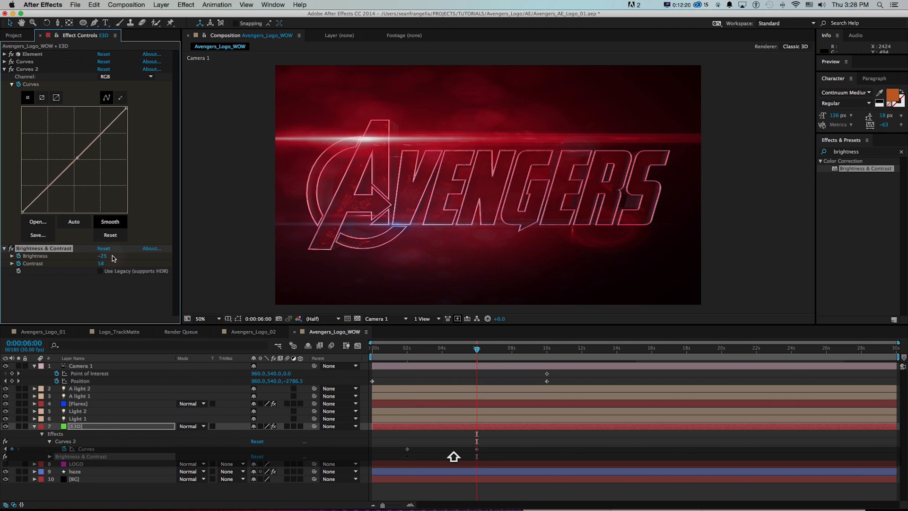
{"action": "left_click", "coordinate": [103, 256]}
{"action": "type", "text": "0"}
{"action": "key", "text": "Tab"}
{"action": "type", "text": "0"}
{"action": "key", "text": "Return"}
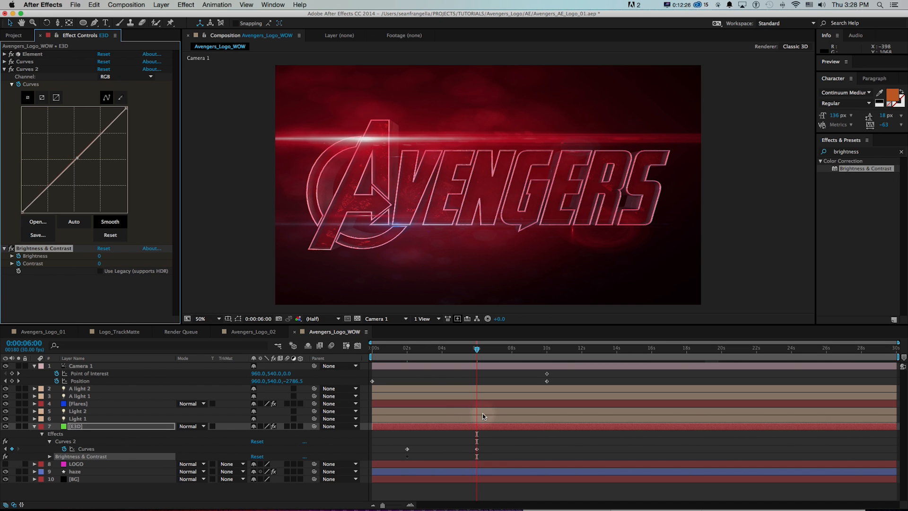
Apply Easy Ease In to the E3D layer's Curves, Brightness and Contrast keyframes at 6 seconds.
{"action": "key", "text": "u"}
{"action": "left_click_drag", "start_coordinate": [492, 433], "coordinate": [476, 463]}
{"action": "right_click", "coordinate": [476, 463]}
{"action": "mouse_move", "coordinate": [525, 502]}
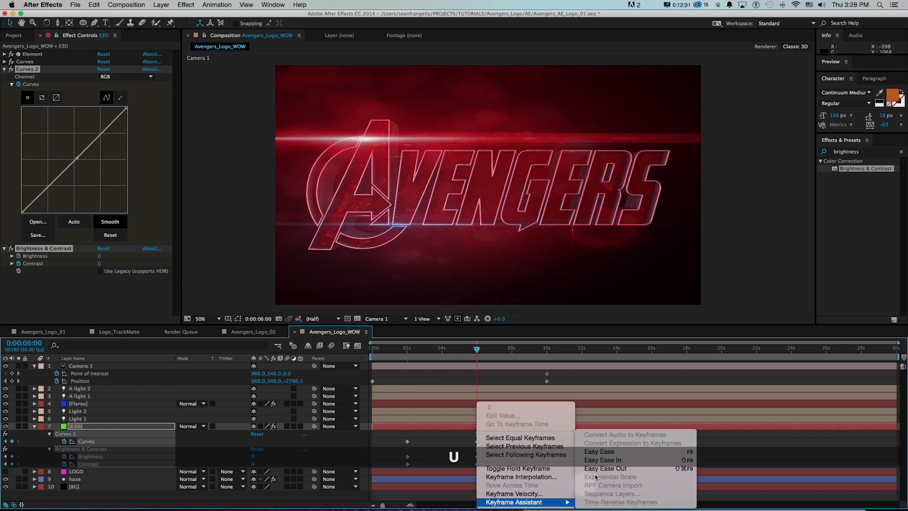
{"action": "left_click", "coordinate": [598, 460]}
Preview the eased logo reveal between 2 and 6 seconds and save the project.
{"action": "left_click", "coordinate": [428, 349]}
{"action": "left_click_drag", "start_coordinate": [434, 357], "coordinate": [405, 359]}
{"action": "key", "text": "space"}
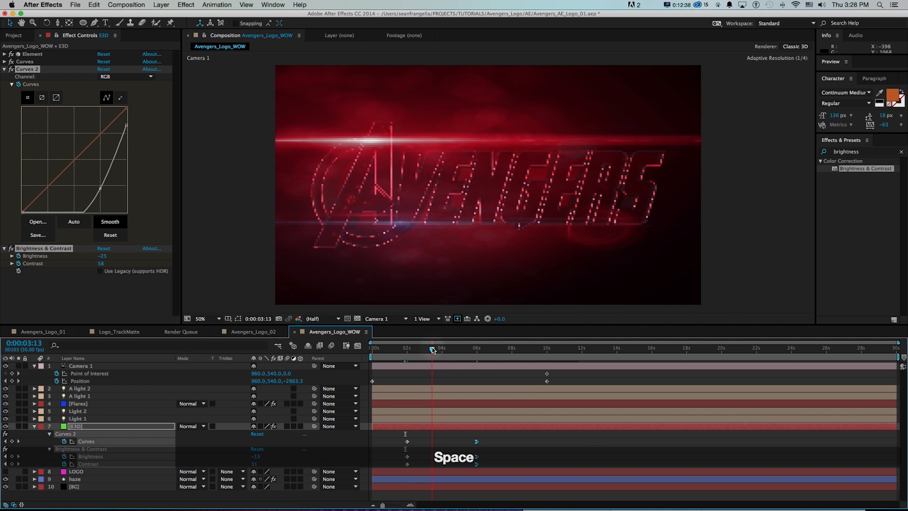
{"action": "left_click_drag", "start_coordinate": [417, 349], "coordinate": [476, 355]}
{"action": "key", "text": "super+s"}
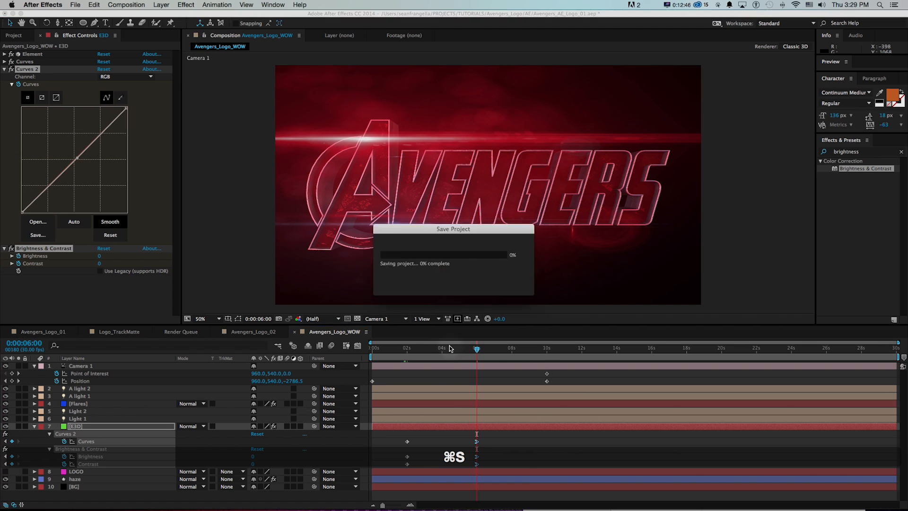
Examine the opening edge glints in Avengers_Logo_01 and compare them with the reveal between 2 and 6 seconds in Avengers_Logo_WOW.
{"action": "left_click", "coordinate": [46, 334]}
{"action": "left_click", "coordinate": [414, 350]}
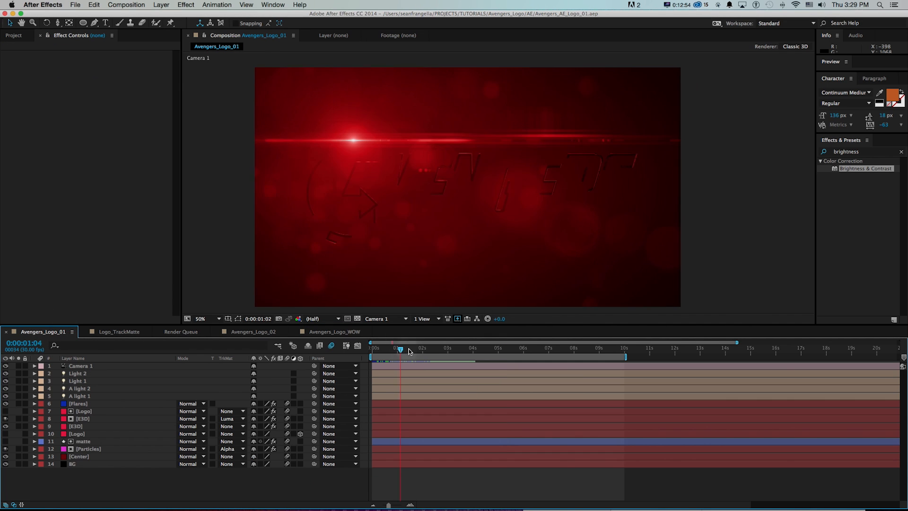
{"action": "left_click_drag", "start_coordinate": [424, 349], "coordinate": [386, 350]}
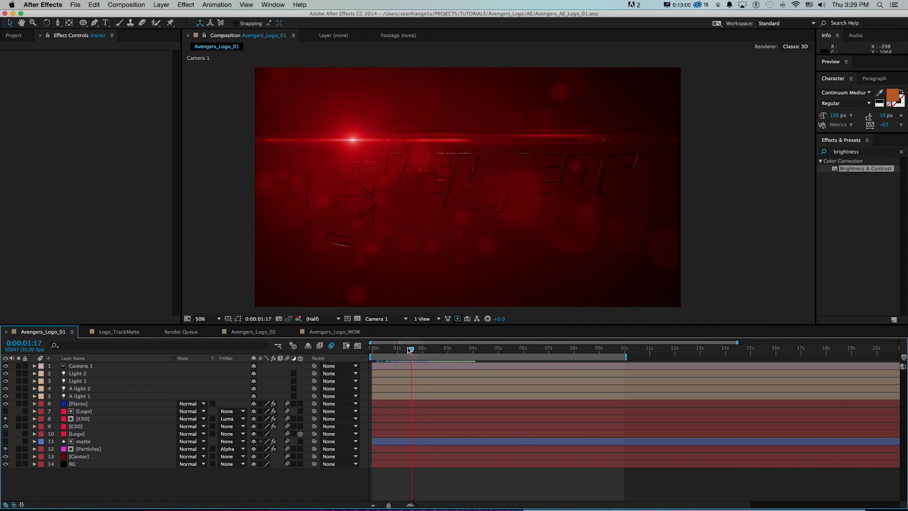
{"action": "left_click", "coordinate": [338, 332]}
{"action": "left_click_drag", "start_coordinate": [402, 354], "coordinate": [477, 352]}
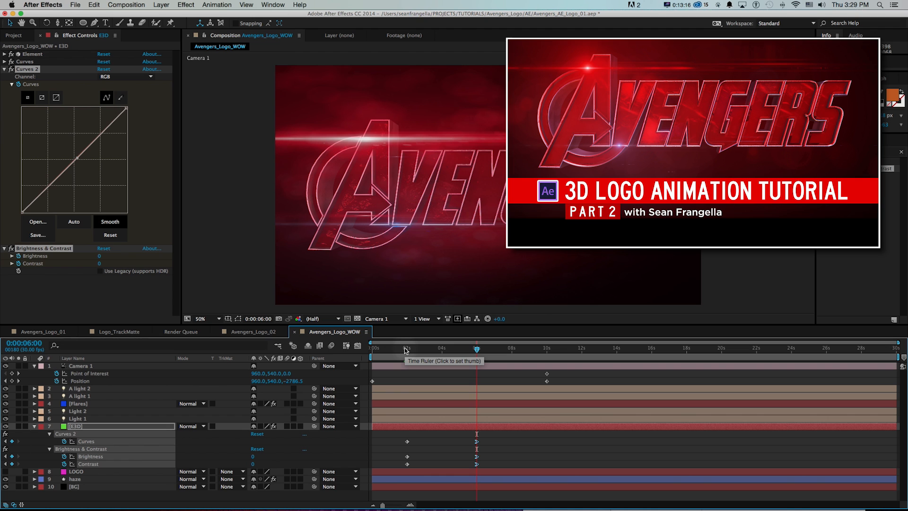
{"action": "mouse_move", "coordinate": [406, 350]}
{"action": "left_mouse_down"}
{"action": "mouse_move", "coordinate": [471, 354]}
{"action": "mouse_move", "coordinate": [406, 355]}
{"action": "left_mouse_up"}
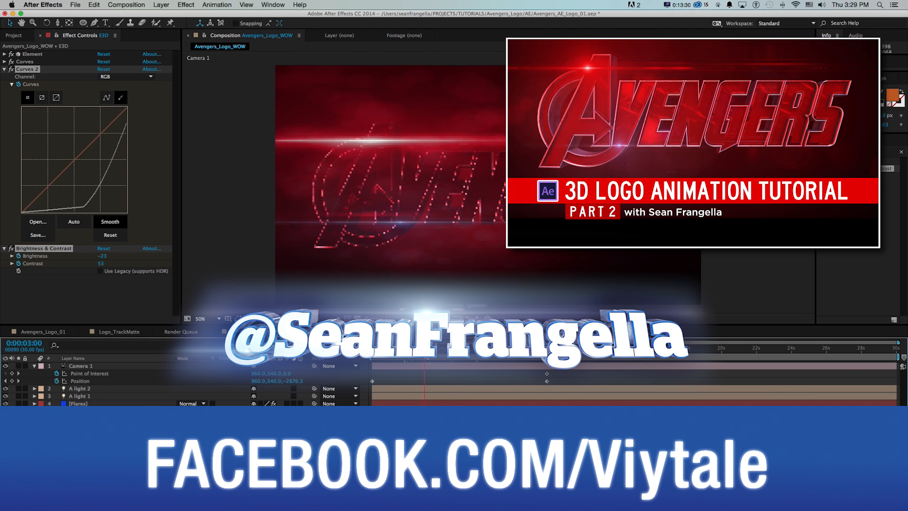
{"action": "left_click_drag", "start_coordinate": [431, 354], "coordinate": [440, 353]}
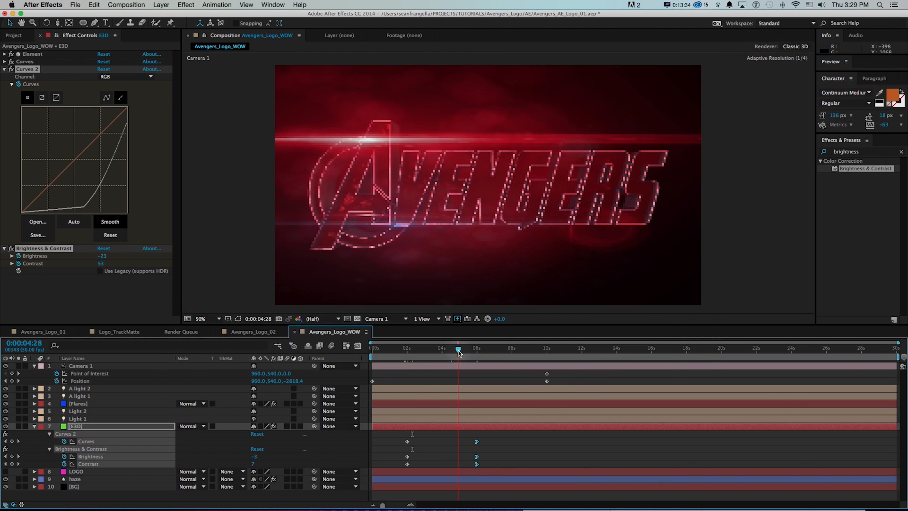